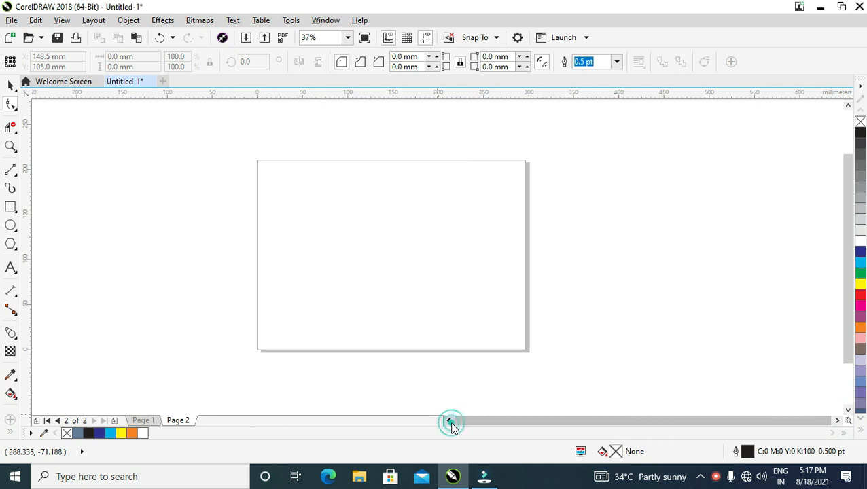
Step: Draw a vertical line about 186 mm tall on the page and a circle about 140 mm in diameter over it
{"action": "left_click", "coordinate": [12, 225]}
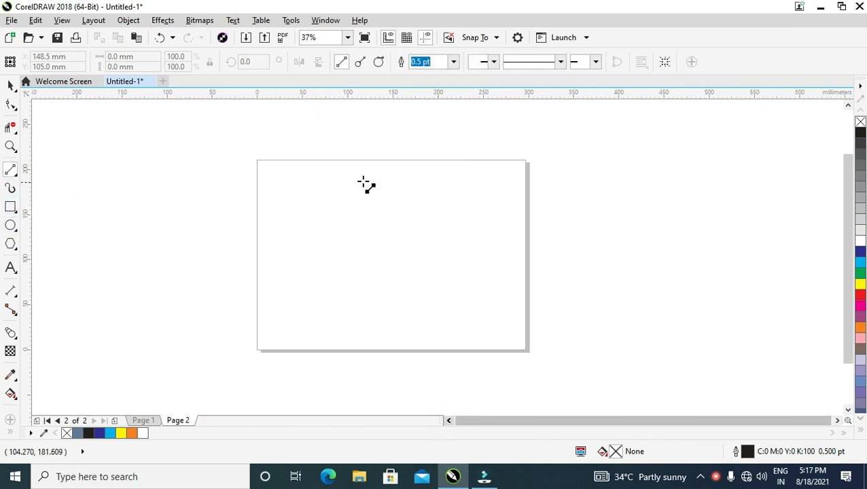
{"action": "left_click_drag", "start_coordinate": [370, 175], "coordinate": [381, 346]}
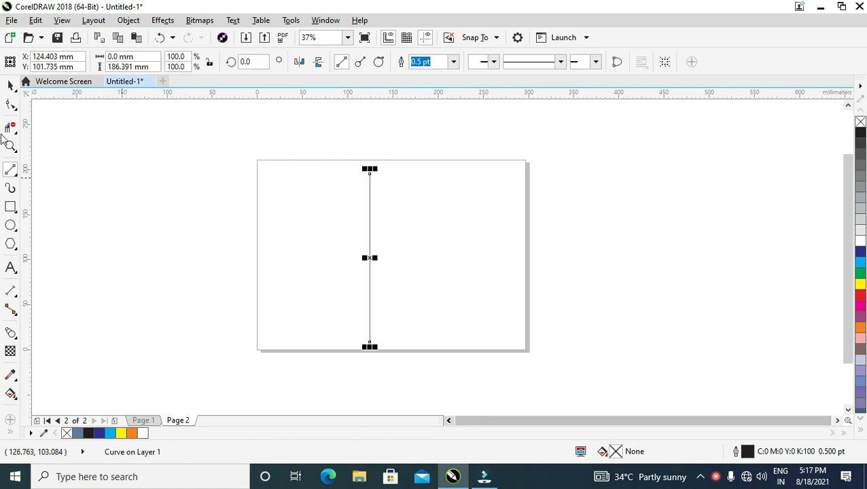
{"action": "left_click", "coordinate": [10, 85]}
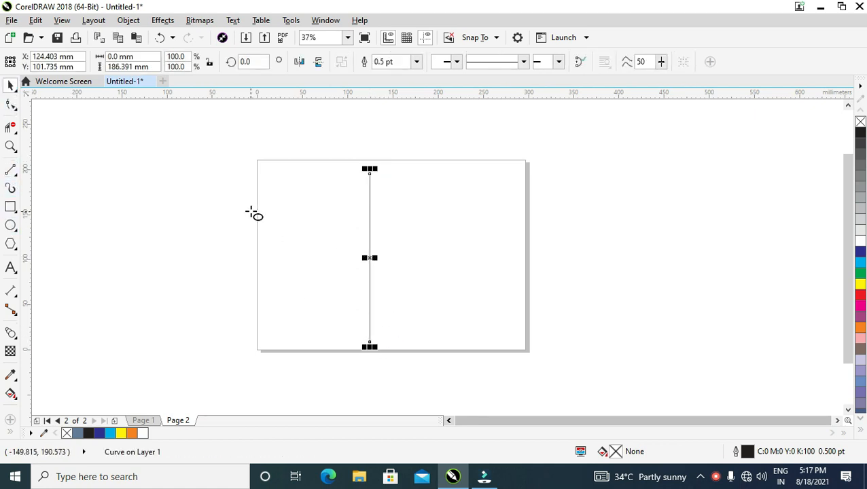
{"action": "left_click_drag", "start_coordinate": [304, 199], "coordinate": [408, 325]}
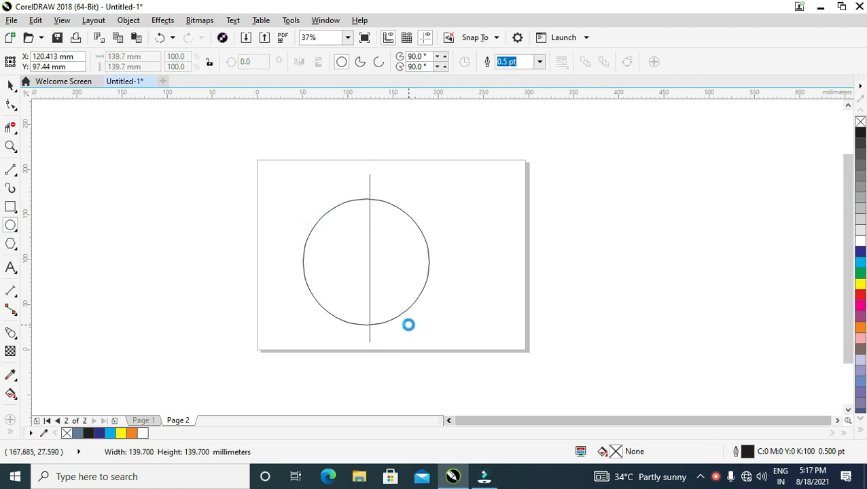
{"action": "left_click", "coordinate": [10, 85]}
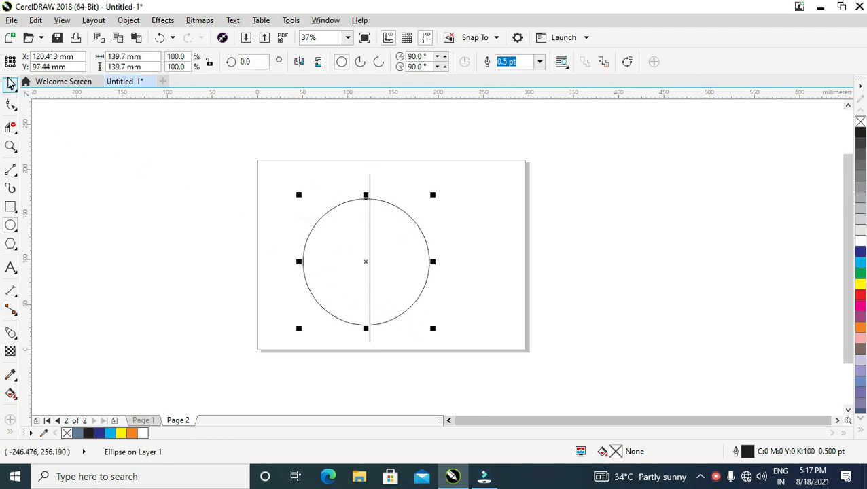
Step: Align the circle's centre horizontally with the vertical line
{"action": "left_click", "coordinate": [399, 211]}
{"action": "left_click", "coordinate": [402, 210]}
{"action": "left_click", "coordinate": [371, 180], "text": "shift"}
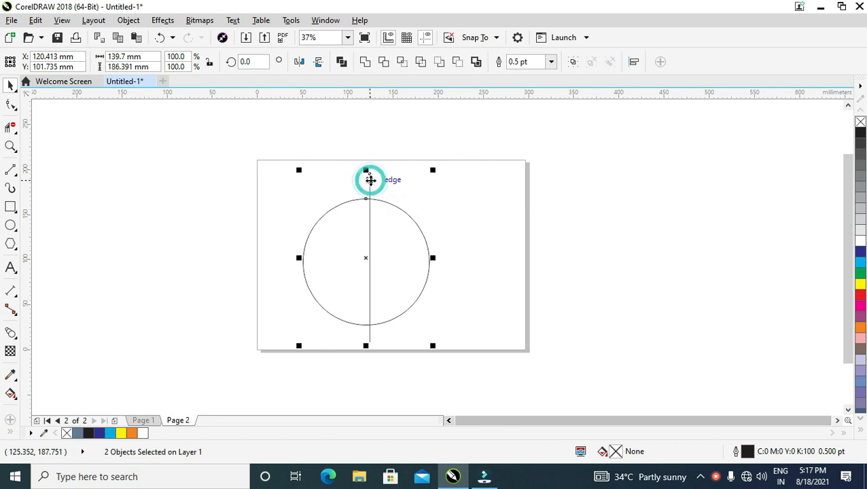
{"action": "key", "text": "c"}
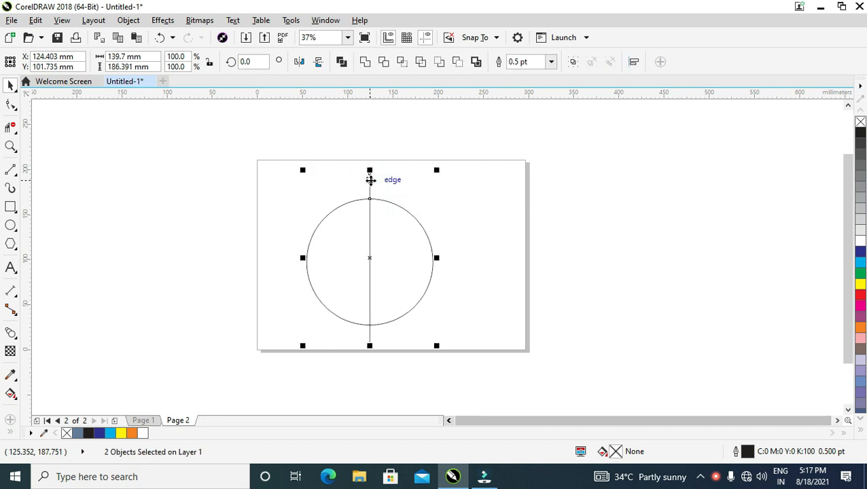
{"action": "left_click", "coordinate": [435, 208]}
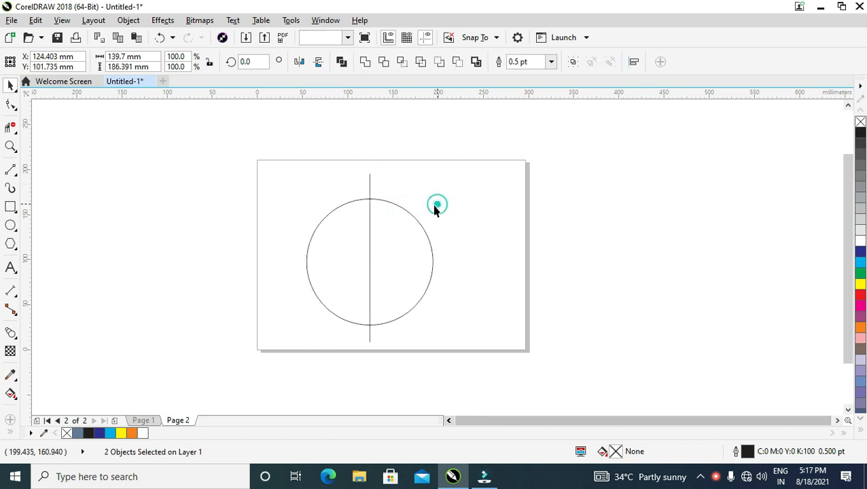
Step: Place a copy of the vertical line beside the original, close to the circle's left edge
{"action": "left_click", "coordinate": [372, 202]}
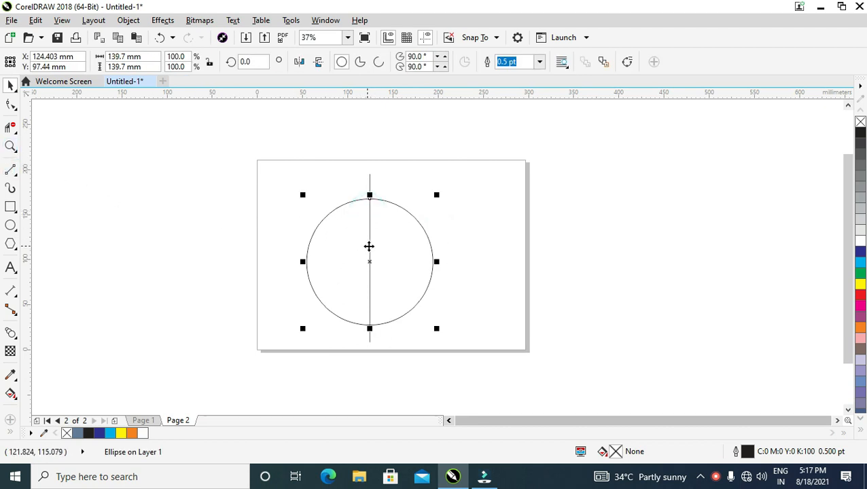
{"action": "left_click", "coordinate": [11, 170]}
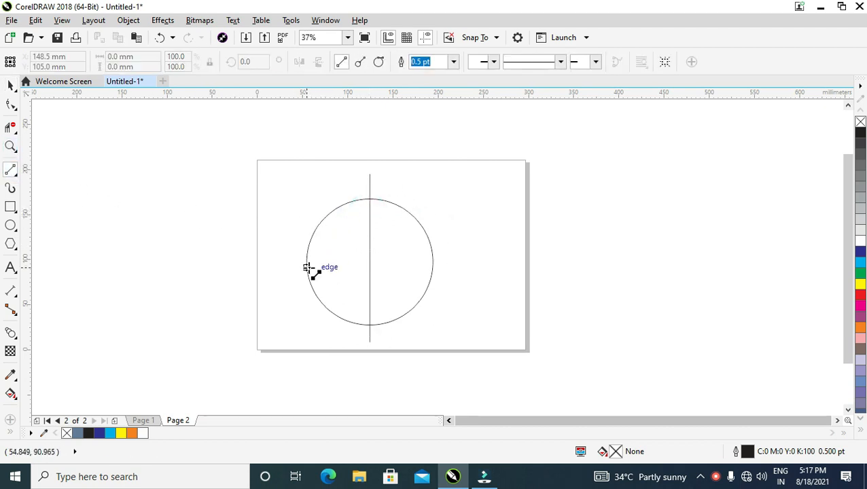
{"action": "left_click", "coordinate": [12, 85]}
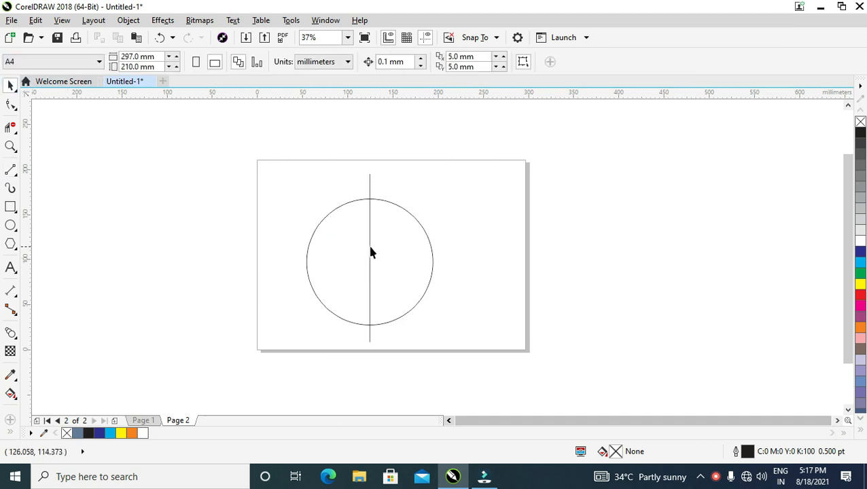
{"action": "left_click_drag", "start_coordinate": [371, 253], "coordinate": [308, 251]}
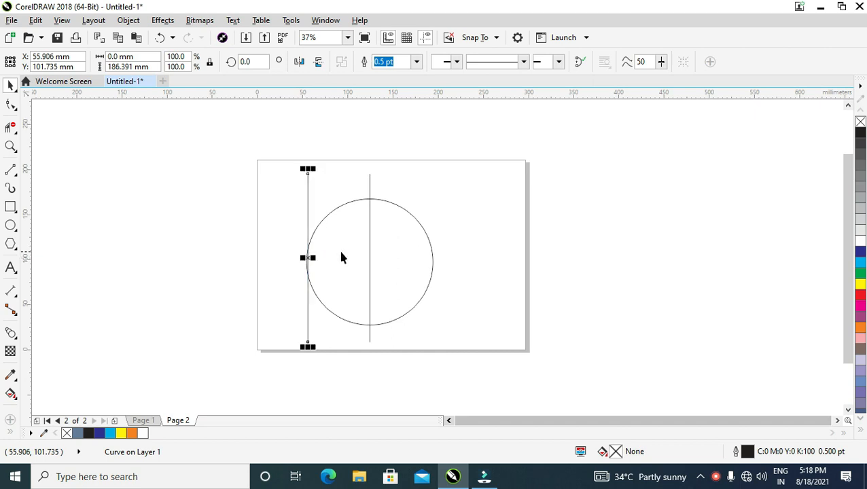
Step: Nudge the copied vertical line 0.9 mm to the left so it meets the circle's left edge
{"action": "key", "text": "Left"}
{"action": "key", "text": "Left"}
{"action": "key", "text": "Left"}
{"action": "key", "text": "Left"}
{"action": "key", "text": "Left"}
{"action": "key", "text": "Left"}
{"action": "key", "text": "Left"}
{"action": "key", "text": "Left"}
{"action": "key", "text": "Left"}
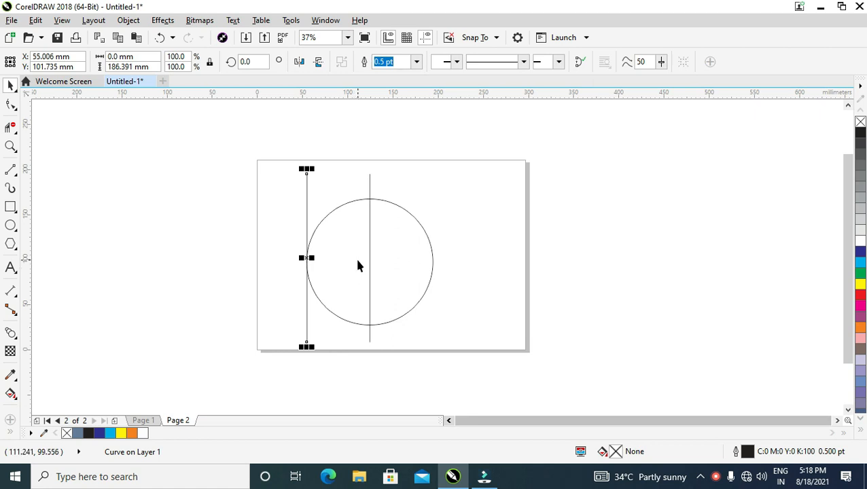
Step: Try drawing a horizontal line about 69 mm long from the circle's top to the left vertical line
{"action": "left_click", "coordinate": [10, 169]}
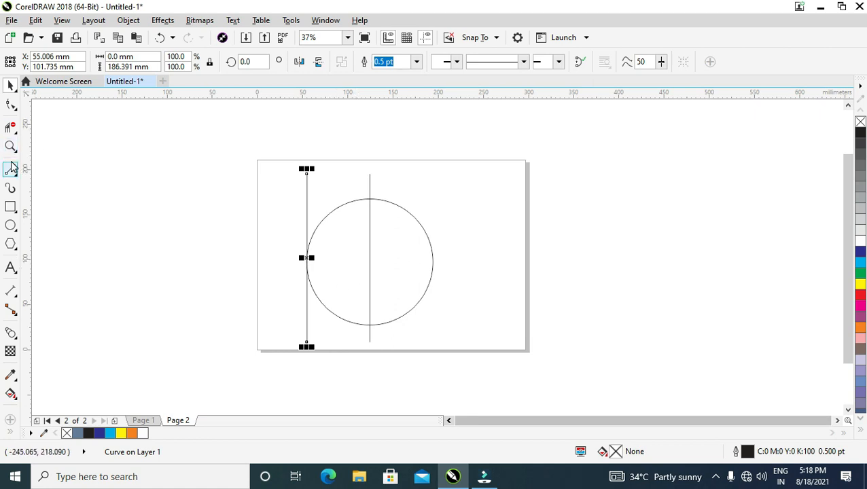
{"action": "left_click", "coordinate": [371, 199]}
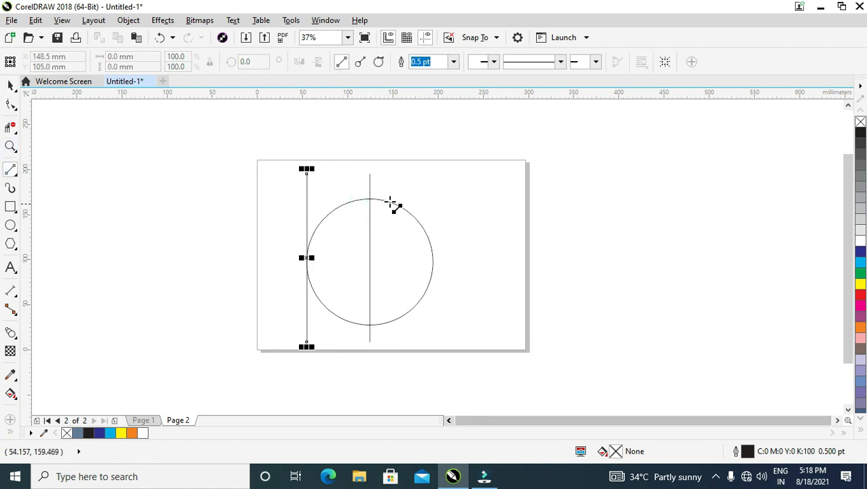
{"action": "left_click_drag", "start_coordinate": [370, 199], "coordinate": [308, 199]}
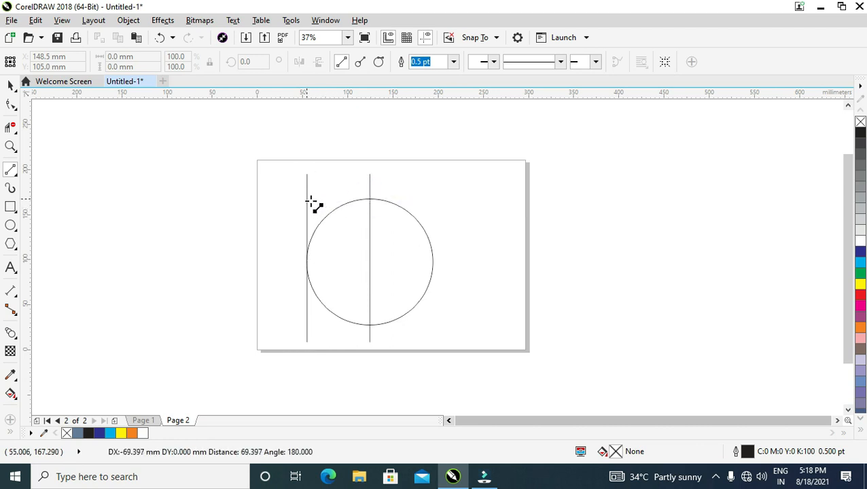
{"action": "scroll", "coordinate": [277, 185], "scroll_direction": "up", "scroll_amount": 1}
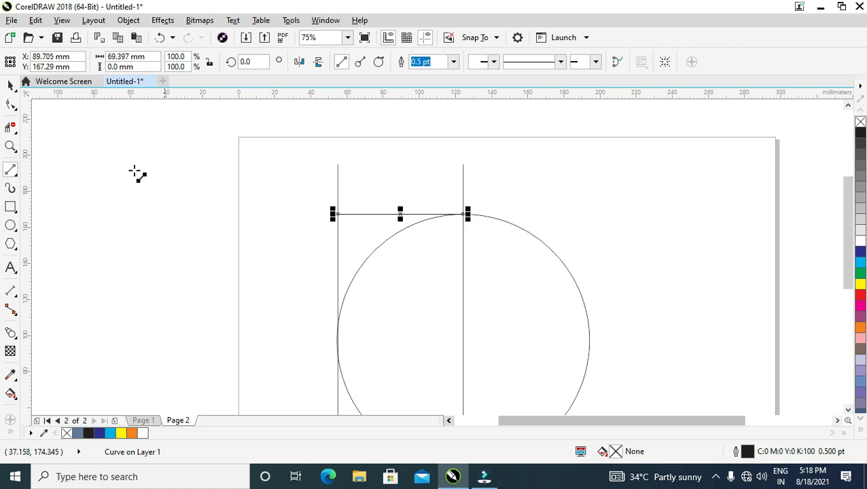
{"action": "left_click", "coordinate": [11, 87]}
{"action": "scroll", "coordinate": [409, 177], "scroll_direction": "down", "scroll_amount": 1}
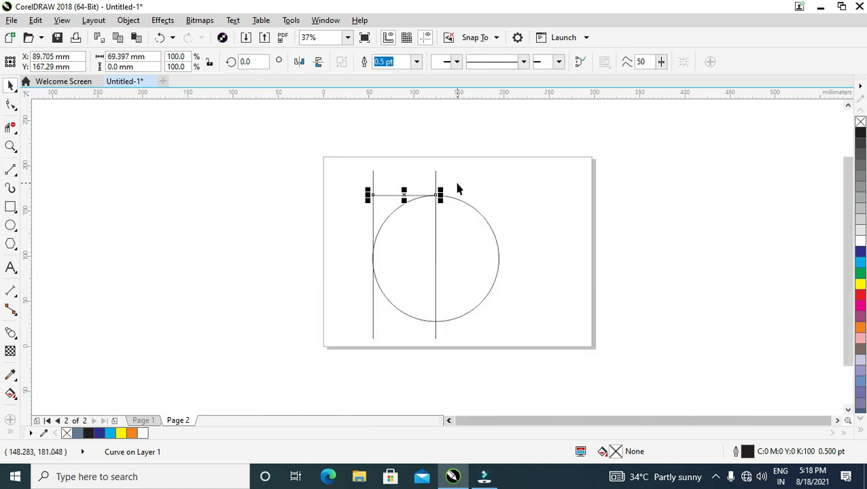
{"action": "left_click", "coordinate": [457, 188]}
{"action": "left_click", "coordinate": [404, 197]}
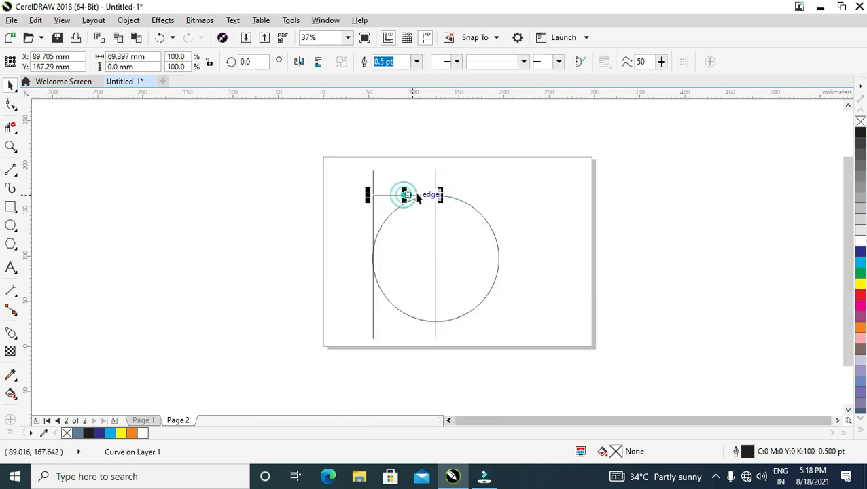
Step: Draw the horizontal line again, about 69 mm long, from the circle's top point to the left vertical line
{"action": "scroll", "coordinate": [408, 196], "scroll_direction": "up", "scroll_amount": 2}
{"action": "left_click", "coordinate": [274, 219]}
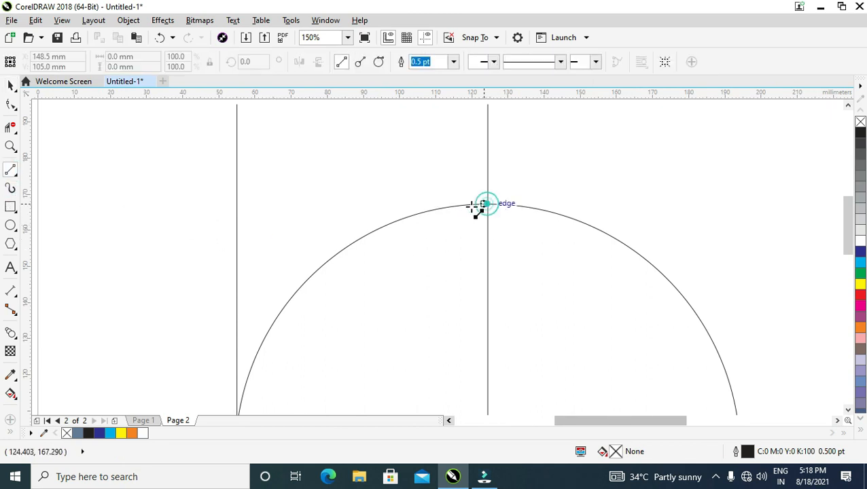
{"action": "left_click_drag", "start_coordinate": [489, 204], "coordinate": [238, 227]}
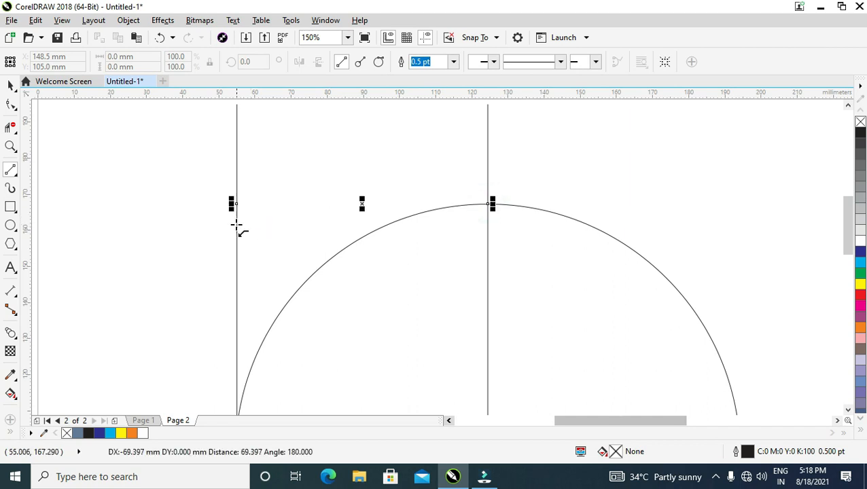
{"action": "left_click", "coordinate": [10, 85]}
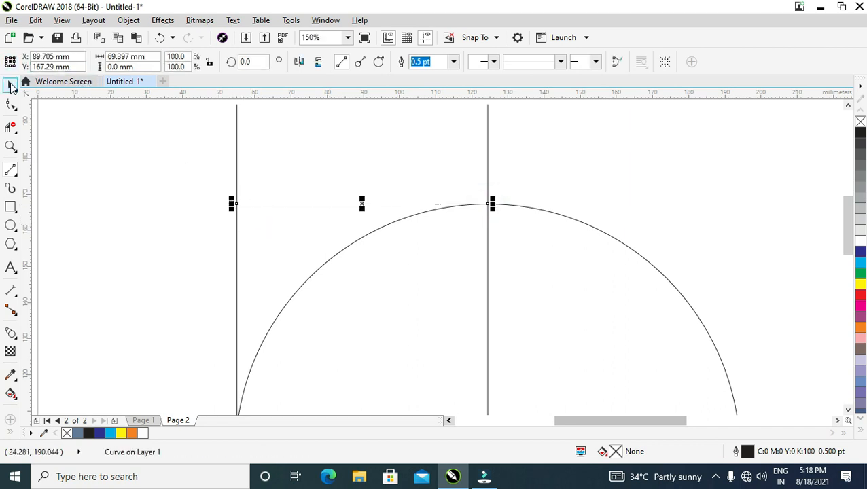
Step: Copy the top horizontal line straight down to the bottom point of the circle
{"action": "scroll", "coordinate": [385, 187], "scroll_direction": "down", "scroll_amount": 2}
{"action": "scroll", "coordinate": [373, 193], "scroll_direction": "down", "scroll_amount": 2}
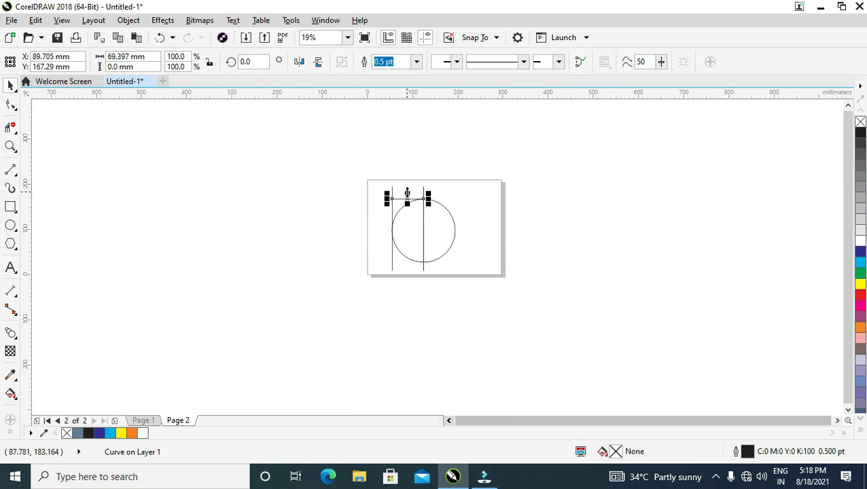
{"action": "scroll", "coordinate": [408, 193], "scroll_direction": "up", "scroll_amount": 1}
{"action": "left_click_drag", "start_coordinate": [406, 199], "coordinate": [402, 334]}
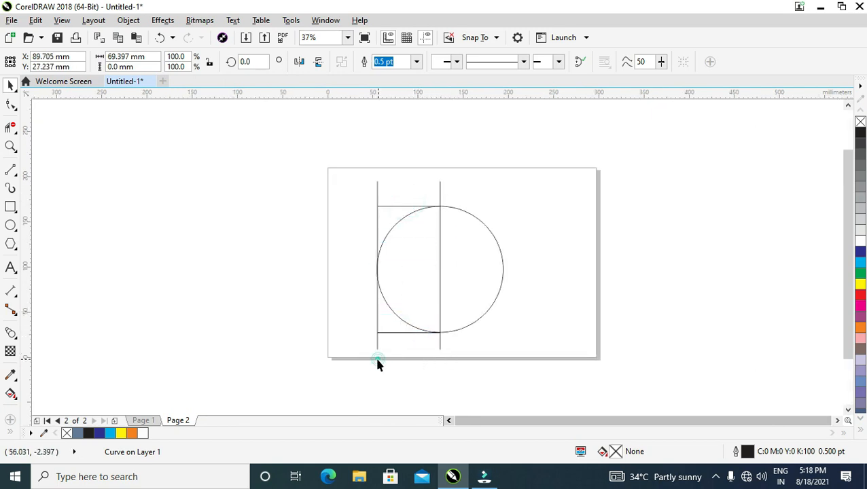
Step: Lengthen the left vertical line equally at both ends to about 231 mm
{"action": "left_click", "coordinate": [375, 354]}
{"action": "left_click", "coordinate": [377, 342]}
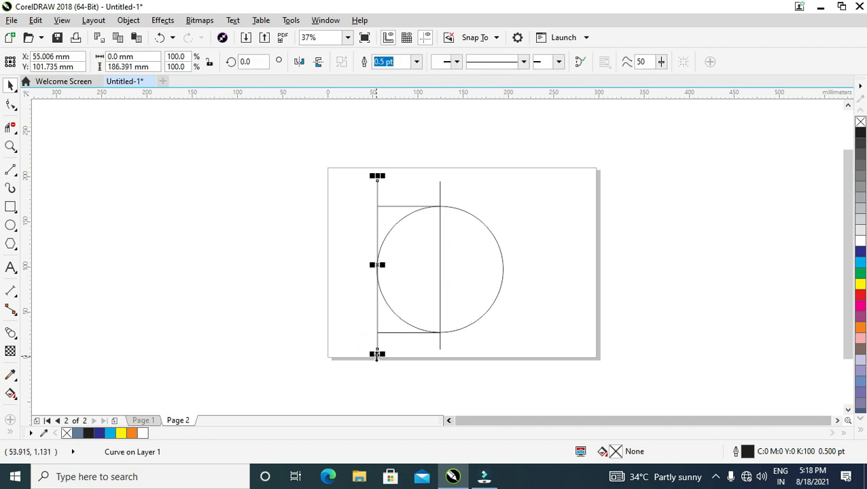
{"action": "left_click_drag", "start_coordinate": [377, 354], "coordinate": [375, 373]}
{"action": "left_click", "coordinate": [450, 371]}
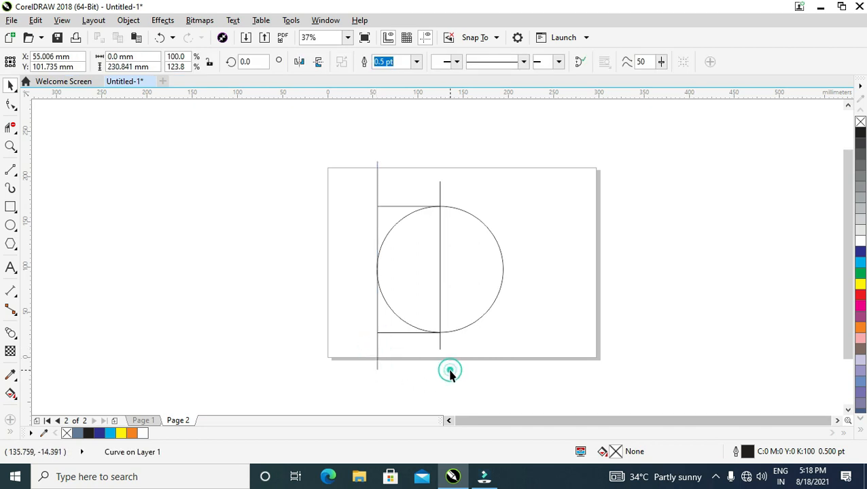
Step: Scale the circle and all four lines down together about their centre to about 79 mm wide
{"action": "scroll", "coordinate": [475, 287], "scroll_direction": "down", "scroll_amount": 2}
{"action": "left_click_drag", "start_coordinate": [544, 365], "coordinate": [544, 365]}
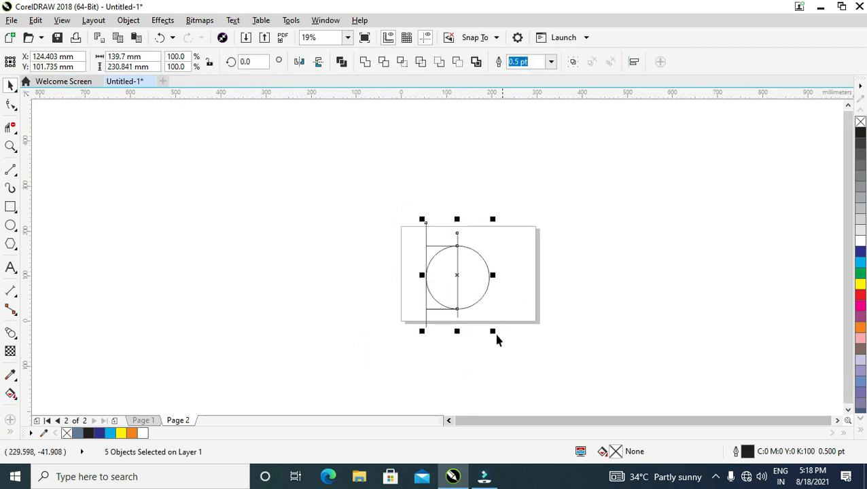
{"action": "left_click_drag", "start_coordinate": [494, 331], "coordinate": [449, 333]}
{"action": "scroll", "coordinate": [508, 293], "scroll_direction": "up", "scroll_amount": 4}
{"action": "scroll", "coordinate": [487, 286], "scroll_direction": "down", "scroll_amount": 2}
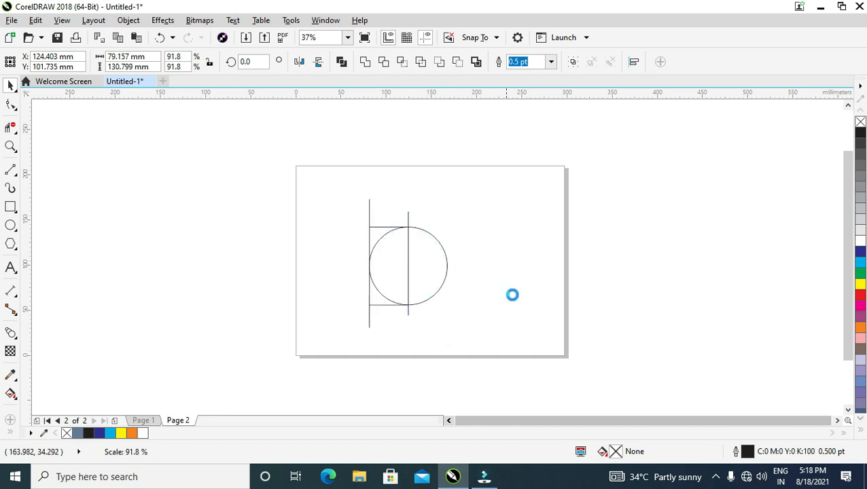
{"action": "left_click", "coordinate": [514, 294]}
{"action": "scroll", "coordinate": [404, 235], "scroll_direction": "up", "scroll_amount": 2}
{"action": "scroll", "coordinate": [397, 278], "scroll_direction": "down", "scroll_amount": 2}
Step: Lengthen the left vertical line of the reduced drawing at both ends to about 146 mm
{"action": "left_click", "coordinate": [374, 312]}
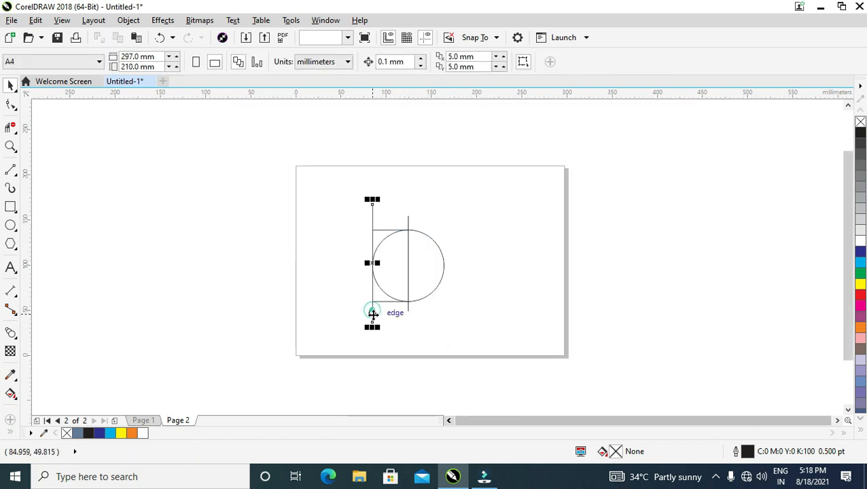
{"action": "left_click_drag", "start_coordinate": [377, 325], "coordinate": [383, 335]}
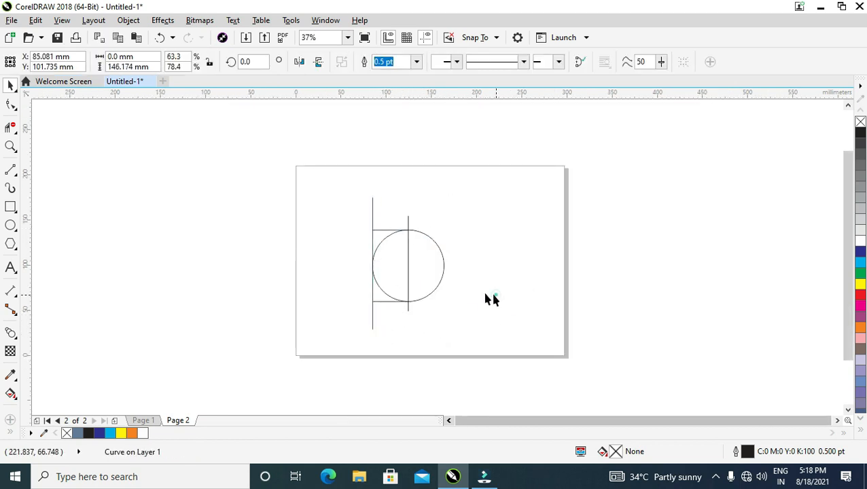
{"action": "left_click", "coordinate": [495, 294]}
Step: Blend the top and bottom horizontal lines together and set the number of blend steps to 3
{"action": "left_click", "coordinate": [407, 264]}
{"action": "left_click", "coordinate": [392, 301]}
{"action": "scroll", "coordinate": [393, 302], "scroll_direction": "up", "scroll_amount": 2}
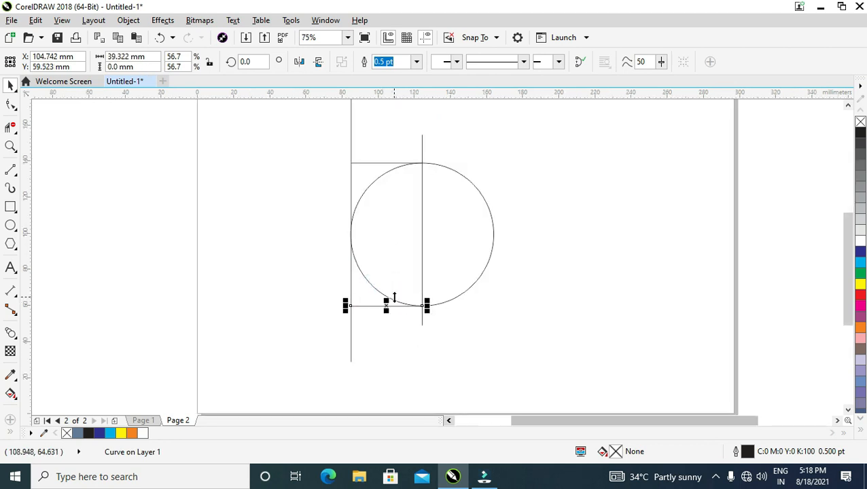
{"action": "left_click", "coordinate": [10, 333]}
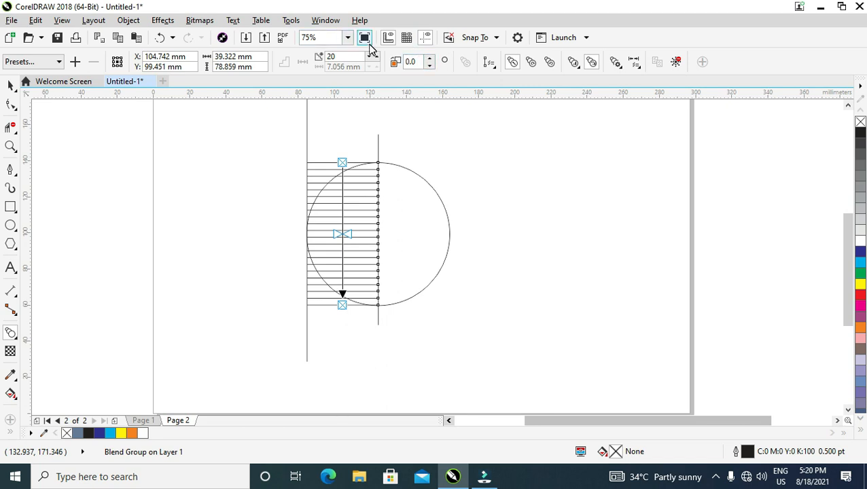
{"action": "double_click", "coordinate": [333, 56]}
{"action": "type", "text": "3"}
{"action": "key", "text": "Return"}
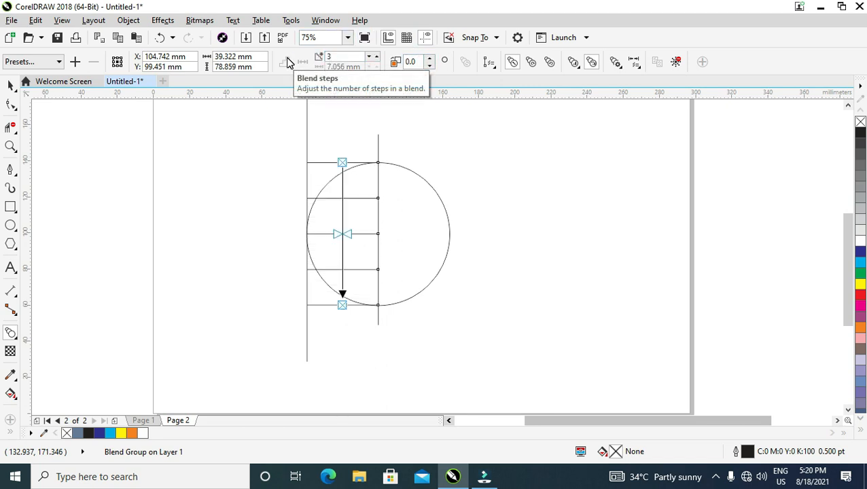
{"action": "left_click_drag", "start_coordinate": [337, 52], "coordinate": [270, 34]}
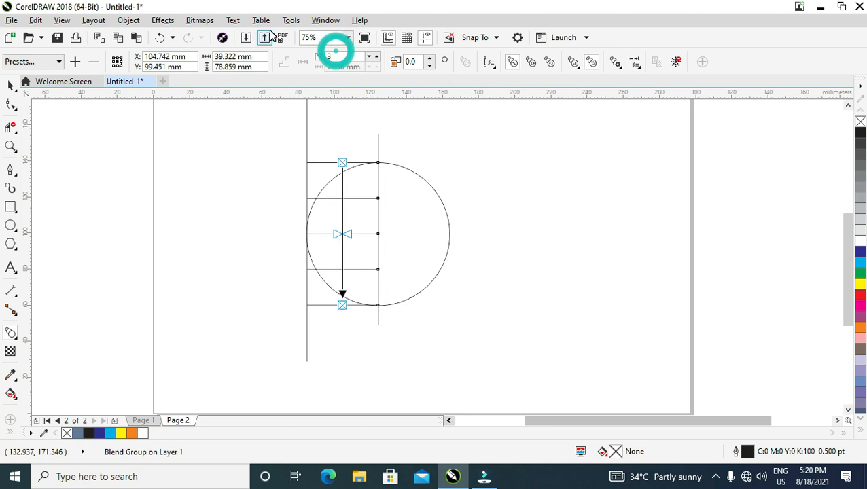
{"action": "left_click_drag", "start_coordinate": [337, 51], "coordinate": [297, 49]}
{"action": "double_click", "coordinate": [345, 57]}
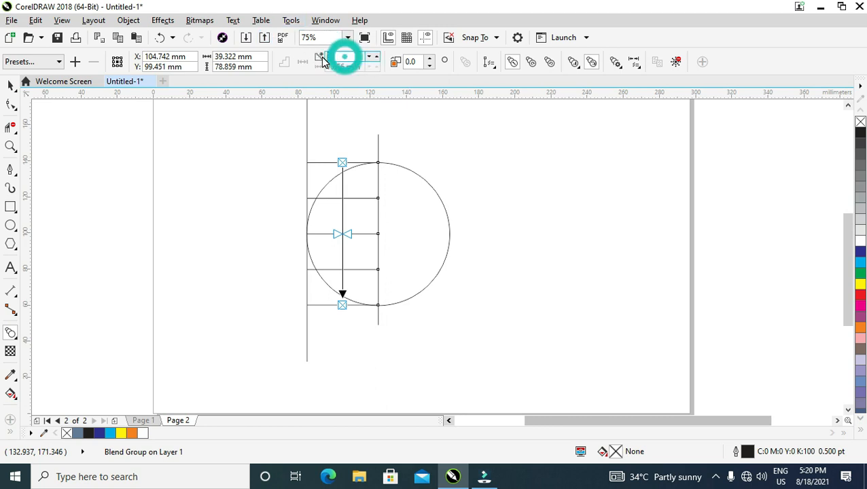
Step: Set the number of blend steps between the top and bottom horizontal lines to 2 and deselect the blend
{"action": "type", "text": "2"}
{"action": "key", "text": "Return"}
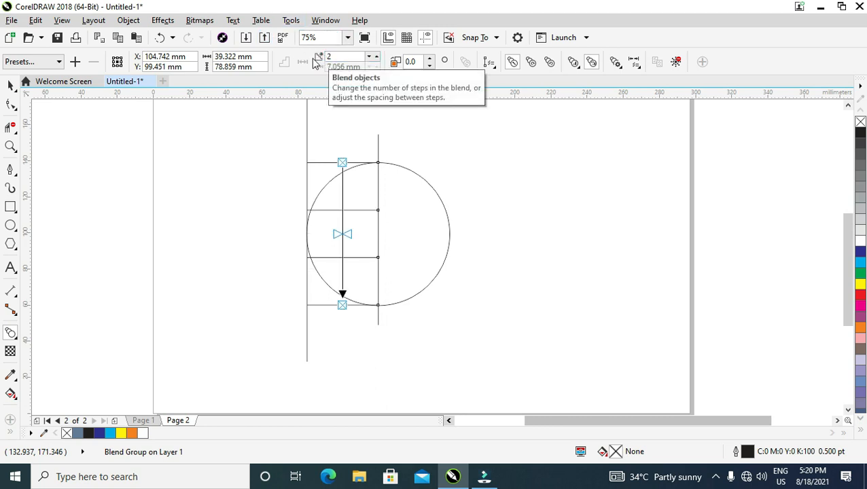
{"action": "left_click", "coordinate": [11, 83]}
{"action": "left_click", "coordinate": [121, 163]}
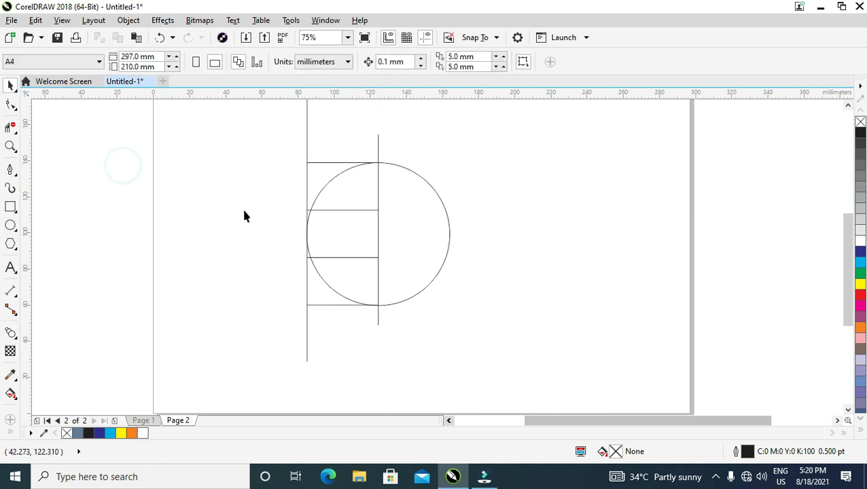
Step: Examine how the large circle meets the left vertical line and the blended horizontal lines
{"action": "scroll", "coordinate": [242, 206], "scroll_direction": "up", "scroll_amount": 1}
{"action": "scroll", "coordinate": [304, 252], "scroll_direction": "up", "scroll_amount": 1}
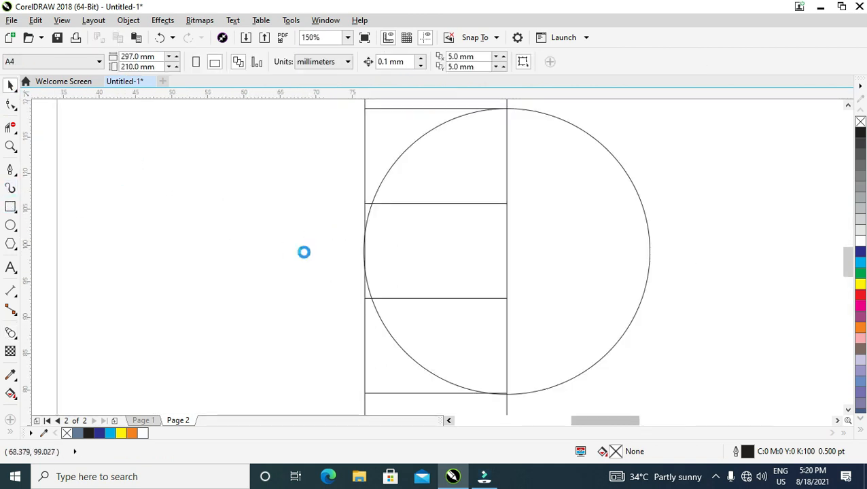
{"action": "scroll", "coordinate": [401, 265], "scroll_direction": "down", "scroll_amount": 1}
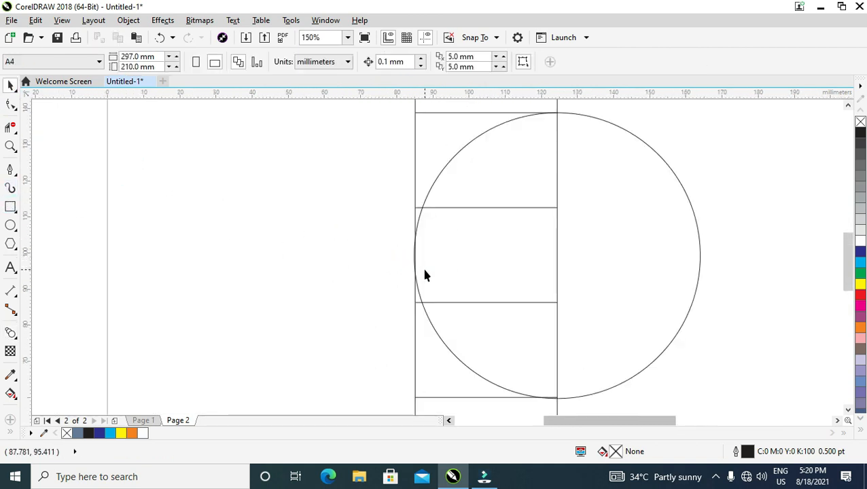
{"action": "scroll", "coordinate": [423, 273], "scroll_direction": "up", "scroll_amount": 1}
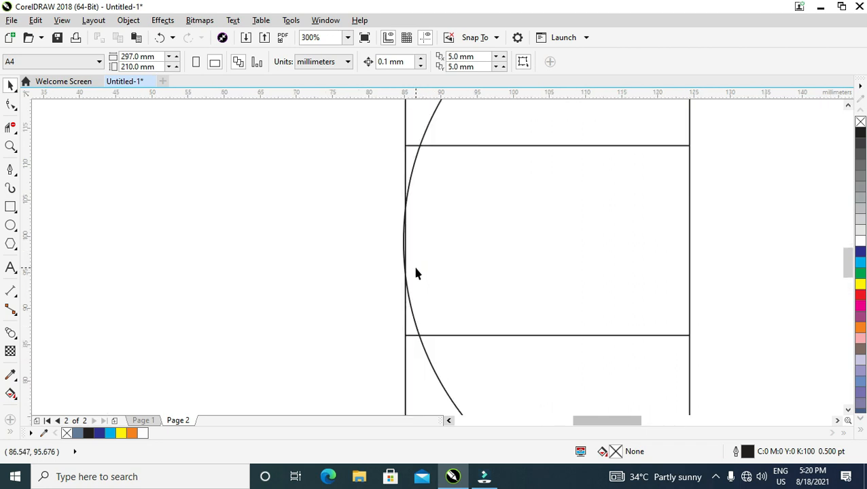
{"action": "left_click", "coordinate": [452, 262]}
{"action": "scroll", "coordinate": [454, 263], "scroll_direction": "down", "scroll_amount": 1}
{"action": "scroll", "coordinate": [618, 253], "scroll_direction": "up", "scroll_amount": 1}
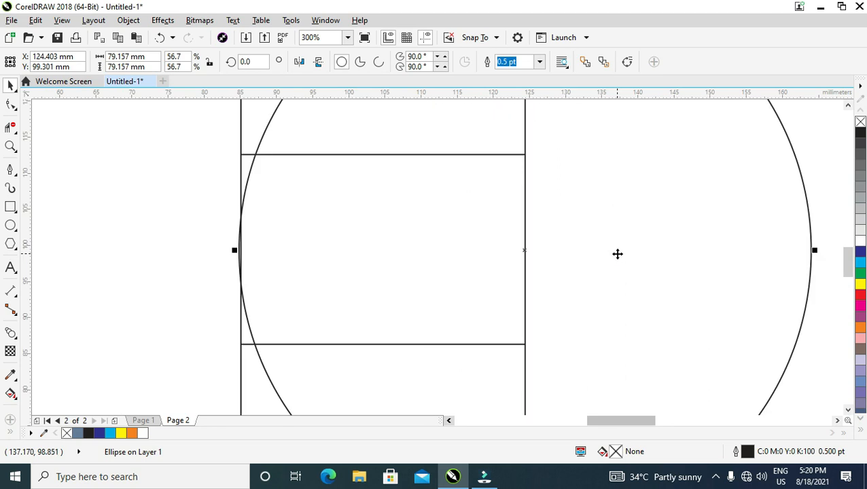
{"action": "scroll", "coordinate": [617, 247], "scroll_direction": "down", "scroll_amount": 2}
{"action": "scroll", "coordinate": [616, 231], "scroll_direction": "up", "scroll_amount": 2}
{"action": "scroll", "coordinate": [613, 184], "scroll_direction": "down", "scroll_amount": 2}
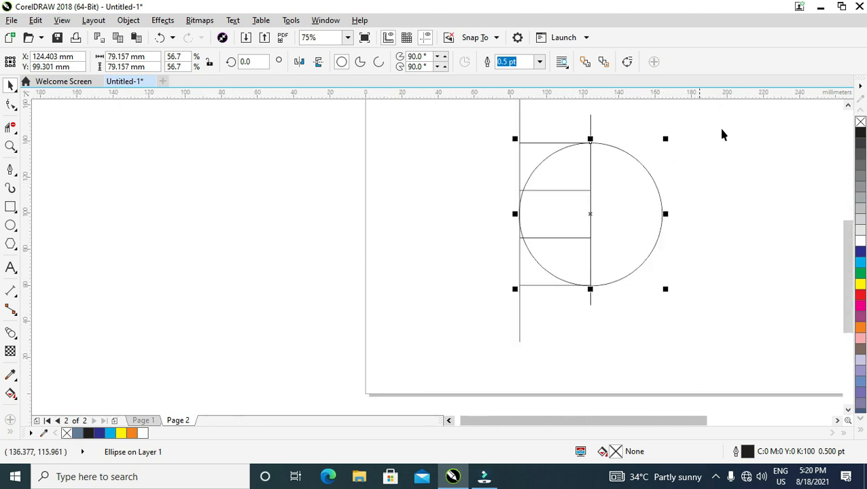
Step: Draw a circle on the left vertical line and resize it to about 26.3 mm, fitting between the two middle horizontal lines
{"action": "left_click", "coordinate": [848, 105]}
{"action": "scroll", "coordinate": [781, 253], "scroll_direction": "up", "scroll_amount": 1}
{"action": "scroll", "coordinate": [781, 253], "scroll_direction": "down", "scroll_amount": 1}
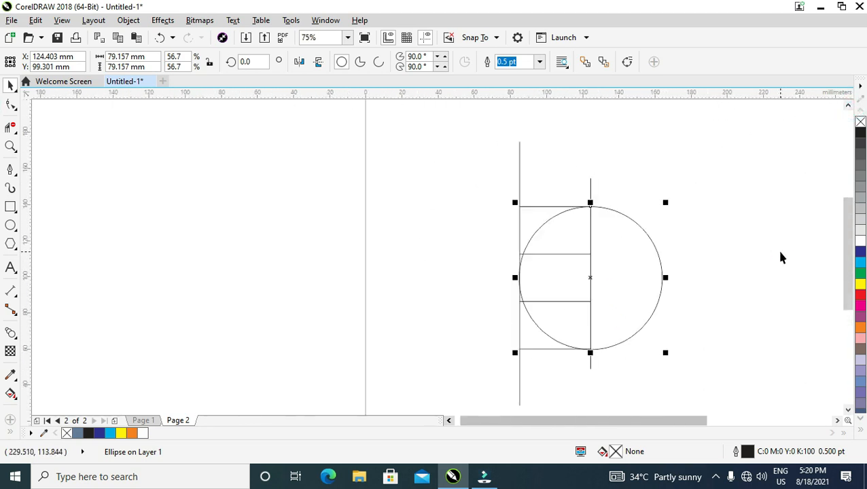
{"action": "left_click", "coordinate": [10, 225]}
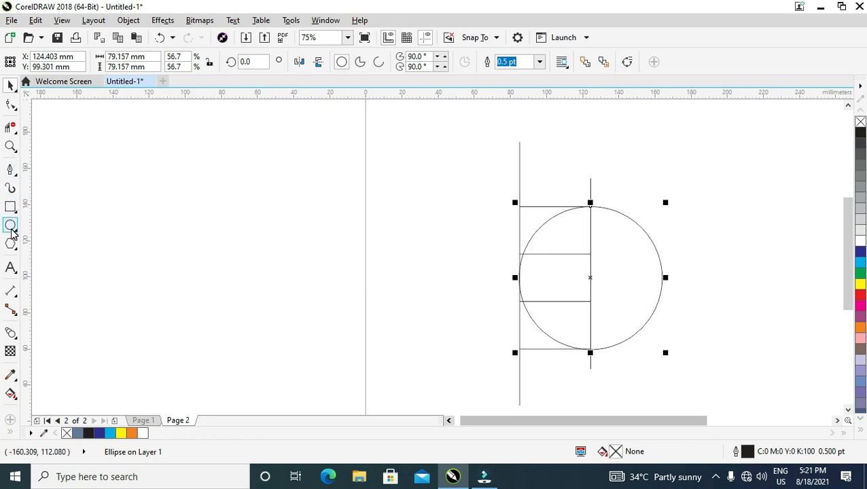
{"action": "left_click_drag", "start_coordinate": [518, 275], "coordinate": [551, 304]}
{"action": "scroll", "coordinate": [571, 280], "scroll_direction": "up", "scroll_amount": 2}
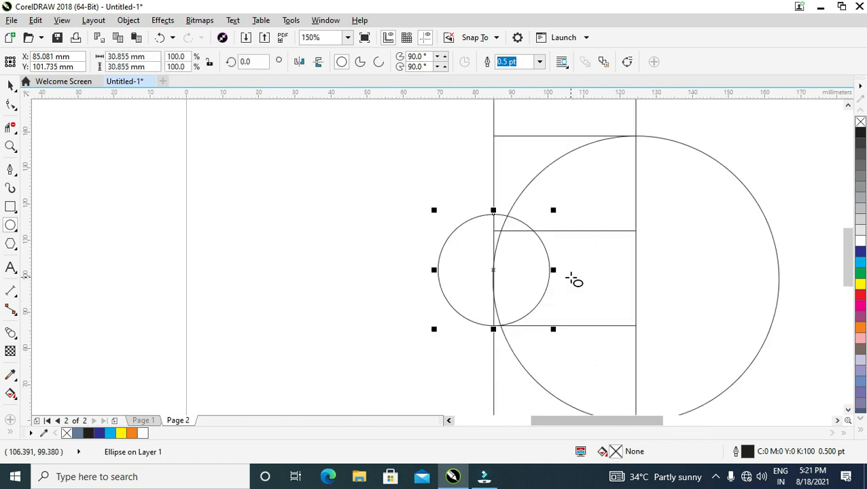
{"action": "key", "text": "space"}
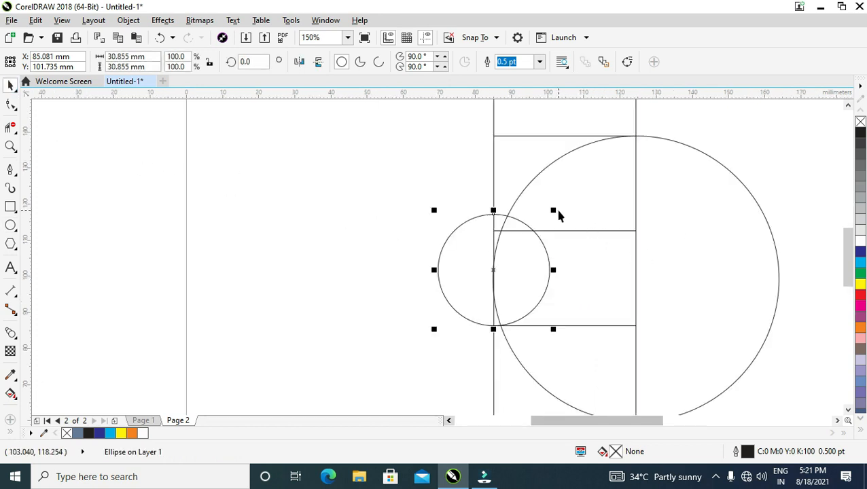
{"action": "left_click_drag", "start_coordinate": [556, 211], "coordinate": [540, 228]}
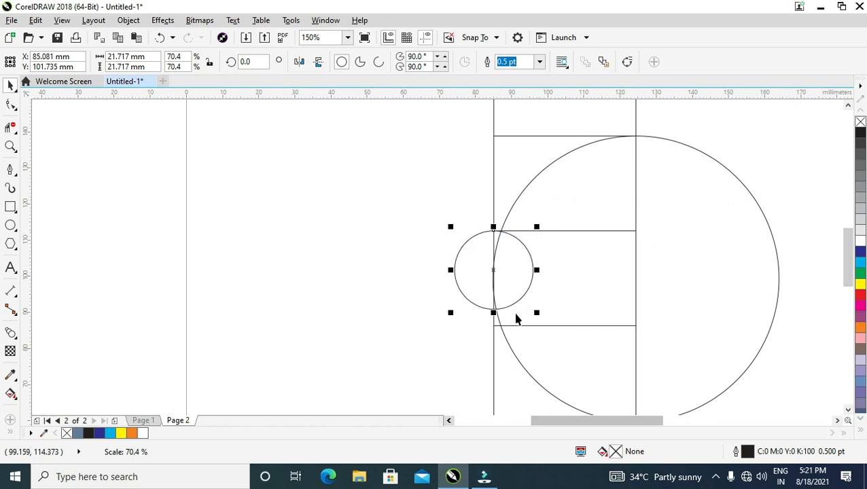
{"action": "left_click_drag", "start_coordinate": [537, 313], "coordinate": [556, 333]}
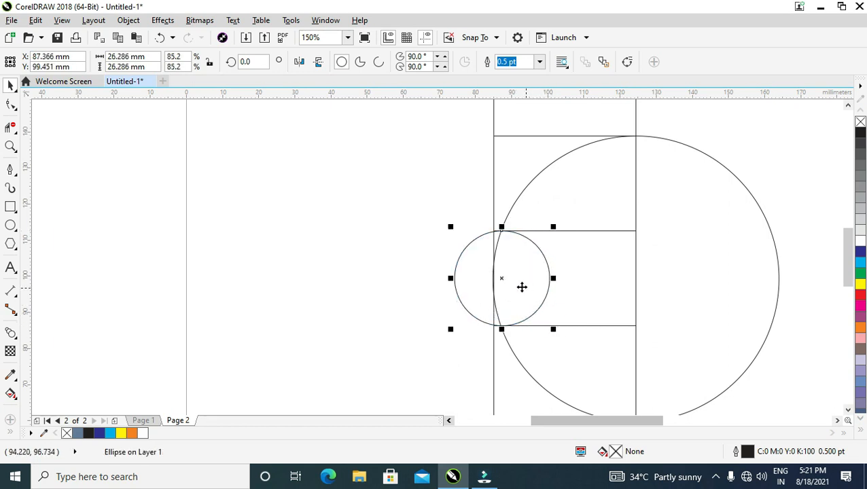
Step: Copy the small circle to the large circle's centre on the right vertical line and delete the original
{"action": "left_click_drag", "start_coordinate": [502, 280], "coordinate": [637, 284]}
{"action": "left_click", "coordinate": [552, 274]}
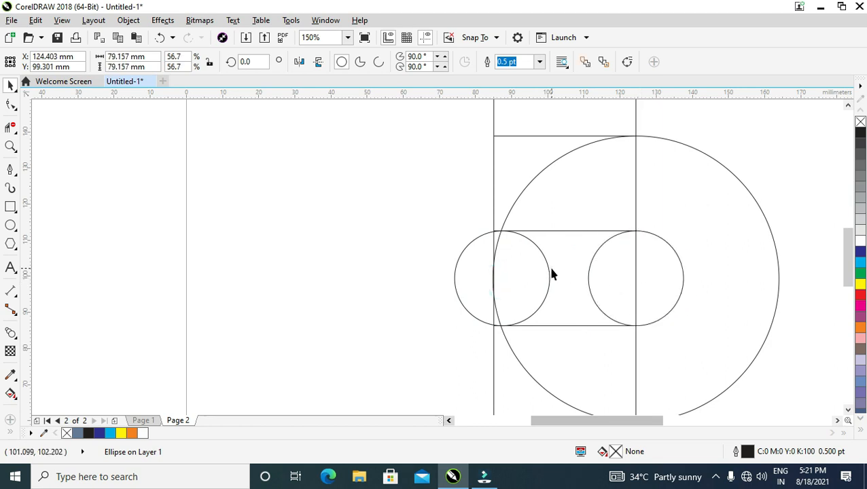
{"action": "left_click", "coordinate": [549, 272]}
{"action": "key", "text": "Delete"}
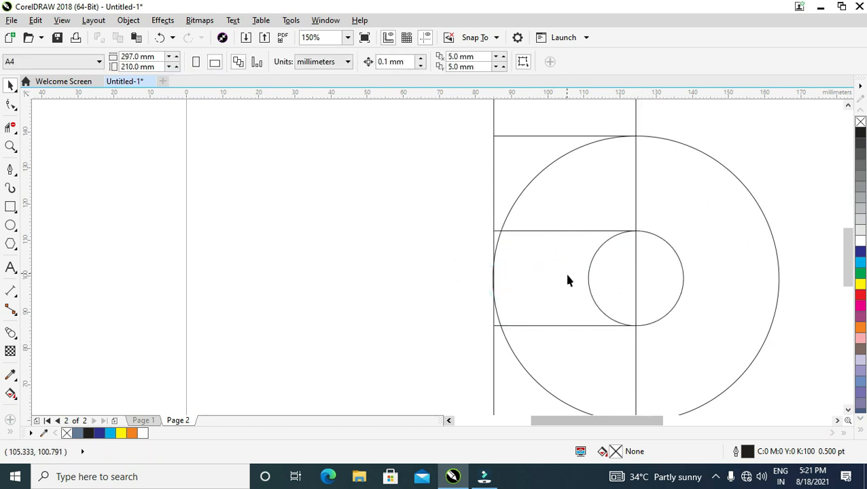
{"action": "left_click", "coordinate": [593, 267]}
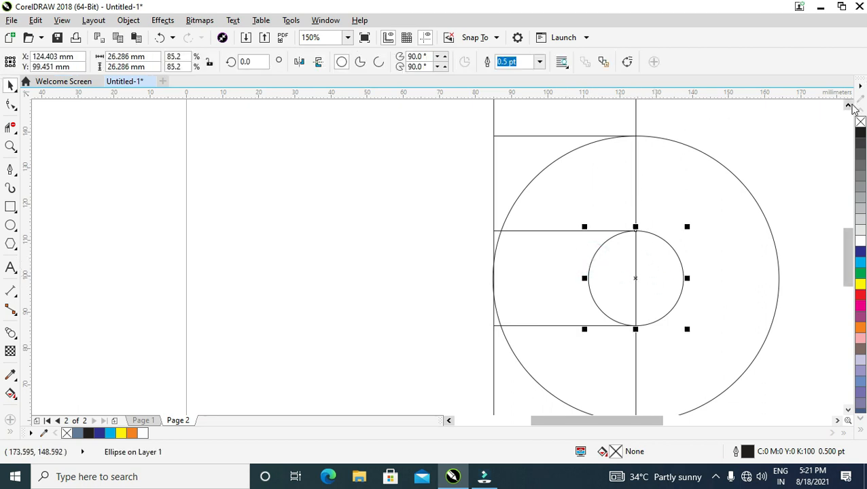
Step: Draw a circle about 52.9 mm in diameter centred on the left end of the top horizontal line
{"action": "left_click", "coordinate": [848, 105]}
{"action": "left_click", "coordinate": [848, 105]}
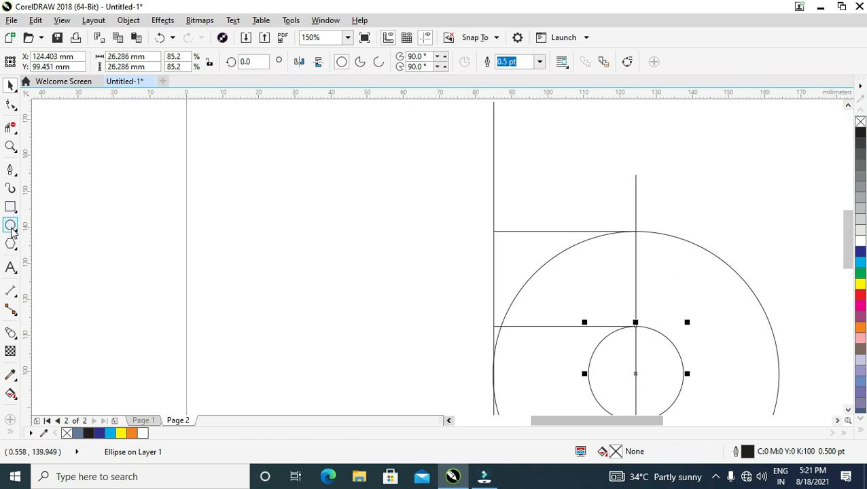
{"action": "left_click_drag", "start_coordinate": [494, 232], "coordinate": [556, 299]}
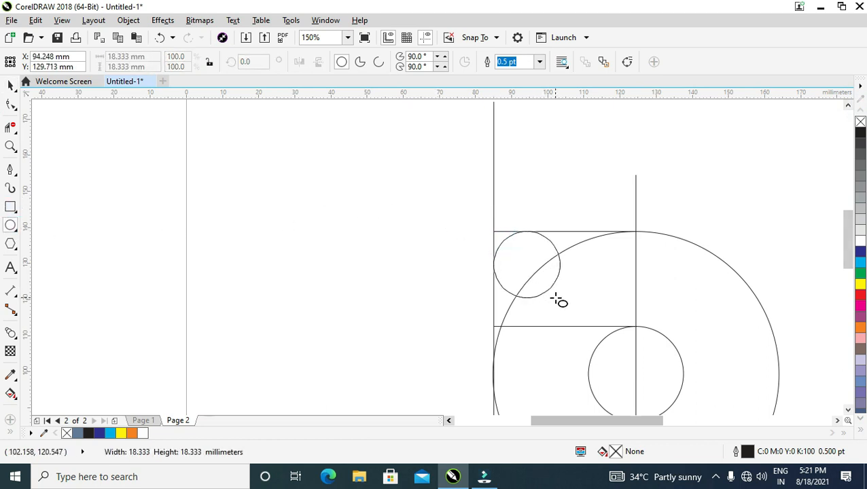
{"action": "key", "text": "ctrl+z"}
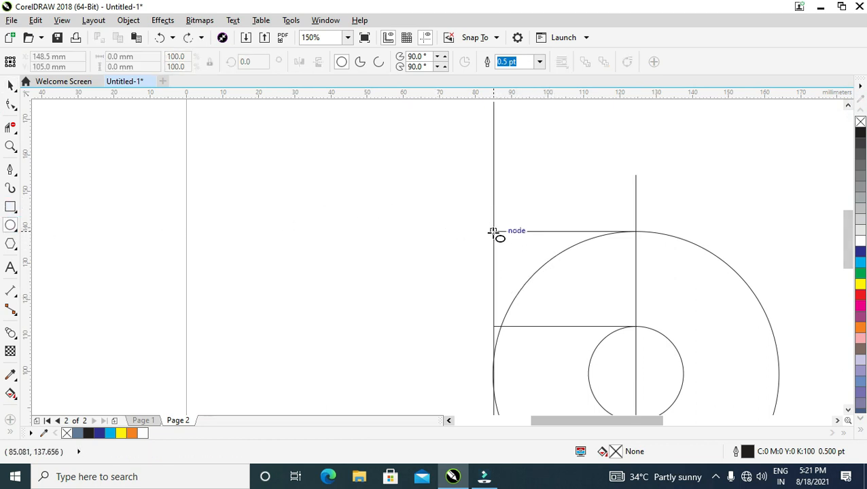
{"action": "left_click_drag", "start_coordinate": [494, 232], "coordinate": [592, 327]}
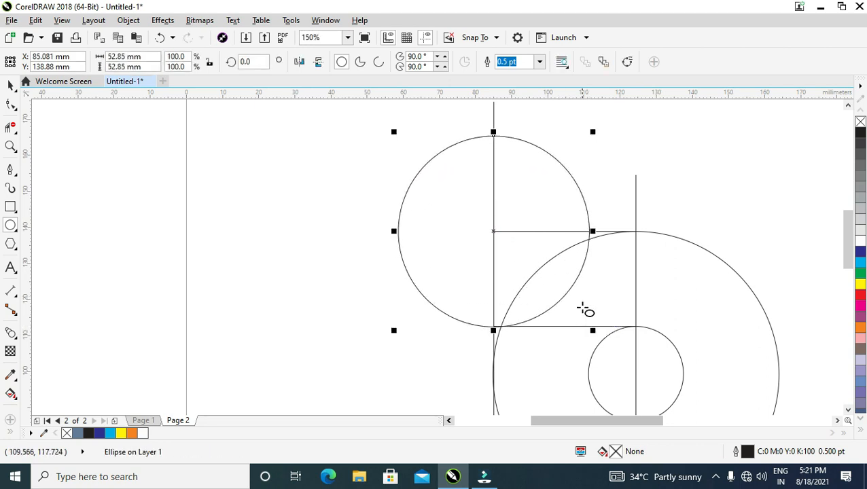
{"action": "scroll", "coordinate": [585, 306], "scroll_direction": "down", "scroll_amount": 2}
{"action": "left_click", "coordinate": [8, 84]}
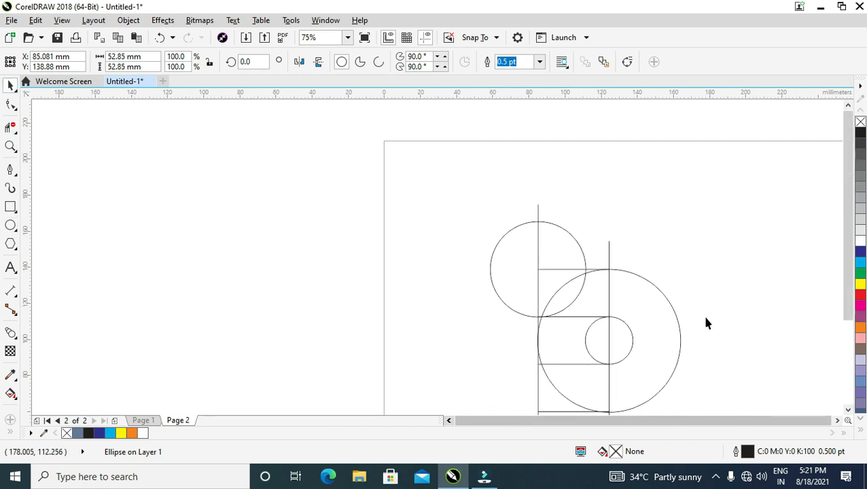
Step: Copy the 52.85 mm circle straight down so it is centred on the left end of the bottom horizontal line
{"action": "scroll", "coordinate": [743, 355], "scroll_direction": "down", "scroll_amount": 1}
{"action": "scroll", "coordinate": [747, 357], "scroll_direction": "up", "scroll_amount": 1}
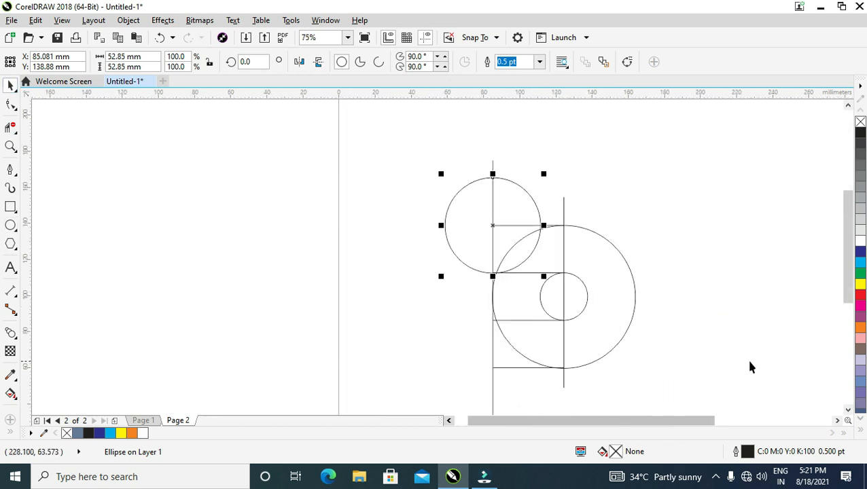
{"action": "left_click", "coordinate": [849, 410]}
{"action": "mouse_move", "coordinate": [493, 194]}
{"action": "left_mouse_down"}
{"action": "mouse_move", "coordinate": [516, 357]}
{"action": "mouse_move", "coordinate": [542, 350]}
{"action": "mouse_move", "coordinate": [538, 336]}
{"action": "left_mouse_up"}
{"action": "left_click", "coordinate": [744, 306]}
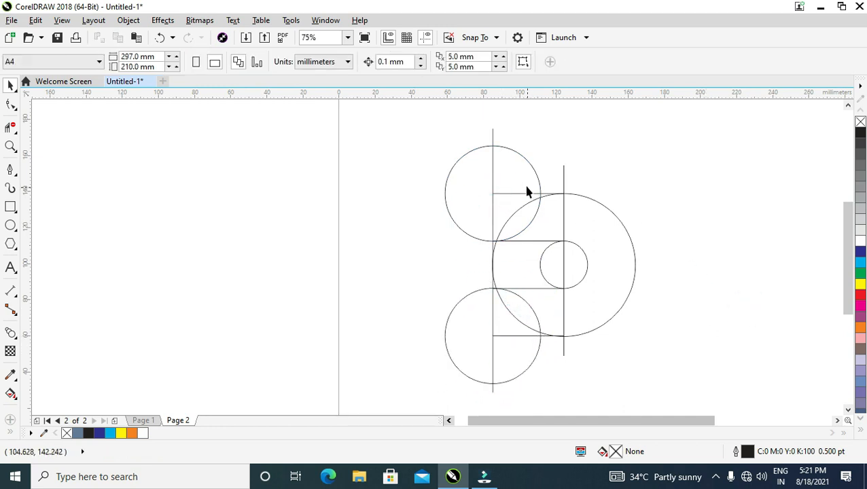
Step: Draw a circle about 25.8 mm in diameter in the upper half of the upper-left circle and centre it on the vertical line
{"action": "left_click", "coordinate": [519, 154]}
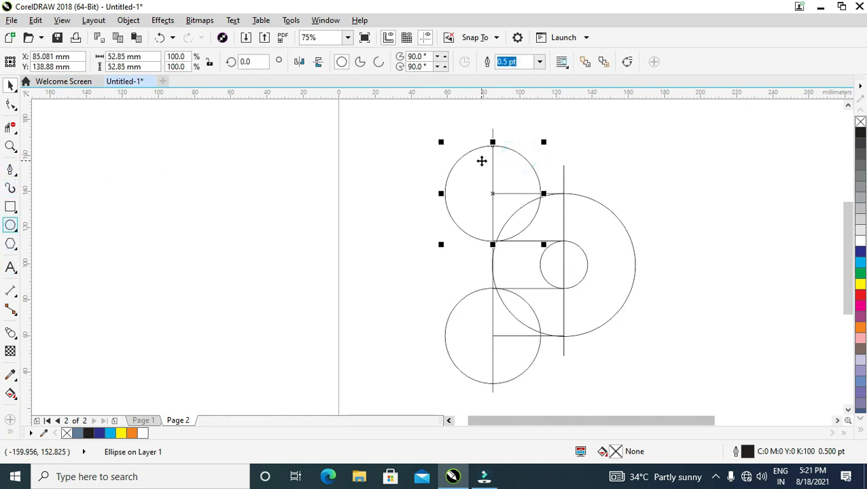
{"action": "left_click", "coordinate": [15, 229]}
{"action": "left_click", "coordinate": [50, 226]}
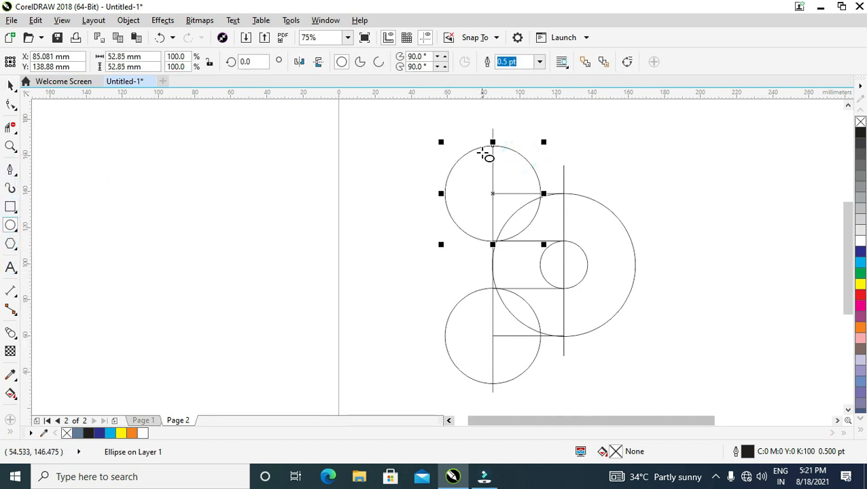
{"action": "left_click_drag", "start_coordinate": [478, 143], "coordinate": [532, 198]}
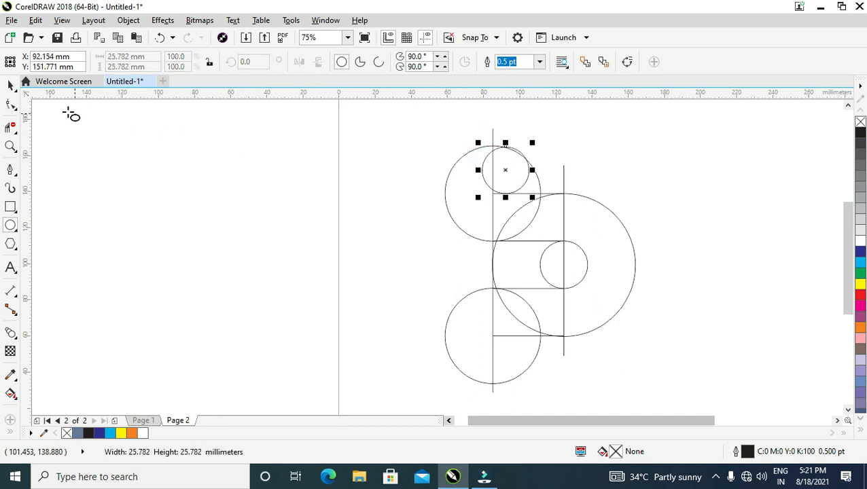
{"action": "key", "text": "space"}
{"action": "left_click_drag", "start_coordinate": [505, 170], "coordinate": [493, 169]}
{"action": "scroll", "coordinate": [495, 170], "scroll_direction": "up", "scroll_amount": 2}
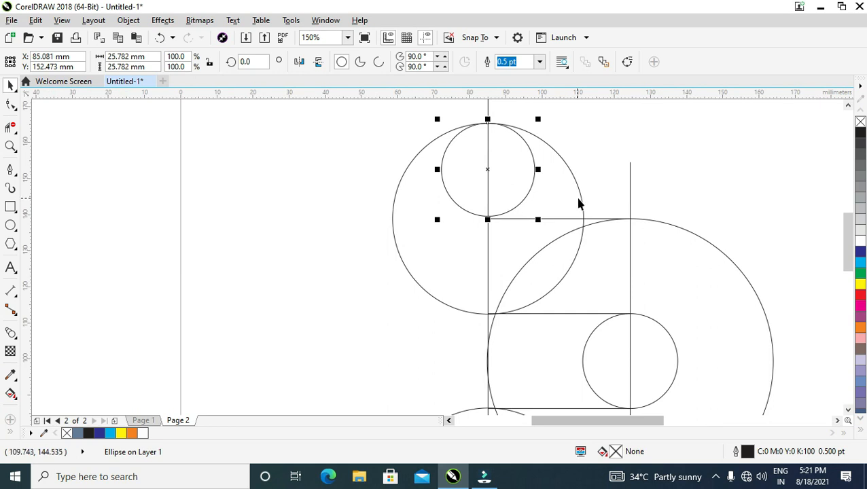
Step: Nudge the new circle 0.1 mm right and 0.6 mm down, and enlarge it slightly to reach the surrounding circle's top edge
{"action": "key", "text": "Right"}
{"action": "key", "text": "Down"}
{"action": "key", "text": "Down"}
{"action": "key", "text": "Down"}
{"action": "key", "text": "Down"}
{"action": "key", "text": "Down"}
{"action": "key", "text": "Down"}
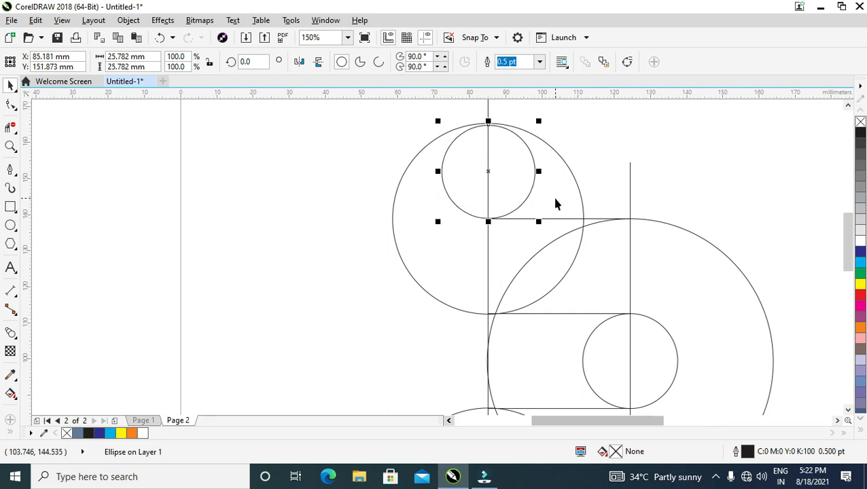
{"action": "left_click_drag", "start_coordinate": [540, 121], "coordinate": [544, 117]}
{"action": "left_click", "coordinate": [599, 110]}
Step: Smart Fill the lower-left circle's bottom-right quarter and the area between the left vertical line, top horizontal line and large circle in blue-grey
{"action": "scroll", "coordinate": [634, 175], "scroll_direction": "down", "scroll_amount": 1}
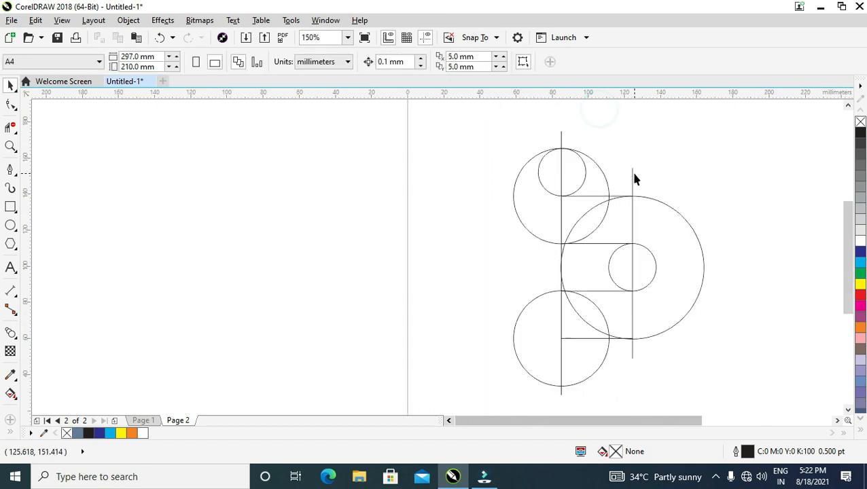
{"action": "scroll", "coordinate": [647, 229], "scroll_direction": "up", "scroll_amount": 1}
{"action": "scroll", "coordinate": [648, 234], "scroll_direction": "down", "scroll_amount": 1}
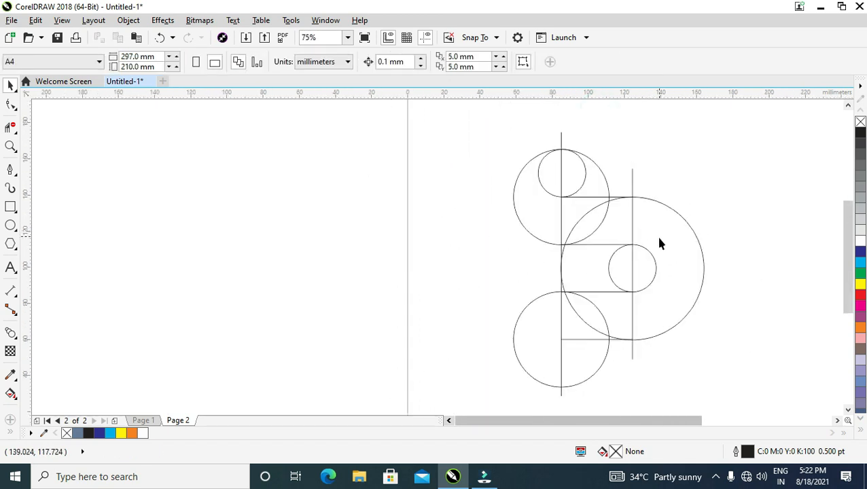
{"action": "scroll", "coordinate": [664, 325], "scroll_direction": "down", "scroll_amount": 1}
{"action": "scroll", "coordinate": [674, 354], "scroll_direction": "up", "scroll_amount": 1}
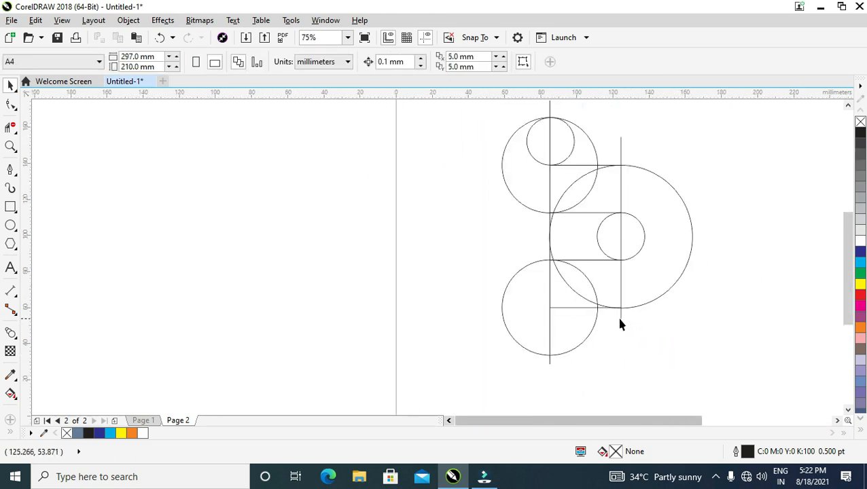
{"action": "left_click", "coordinate": [11, 394]}
{"action": "left_click", "coordinate": [11, 424]}
{"action": "left_click", "coordinate": [13, 430]}
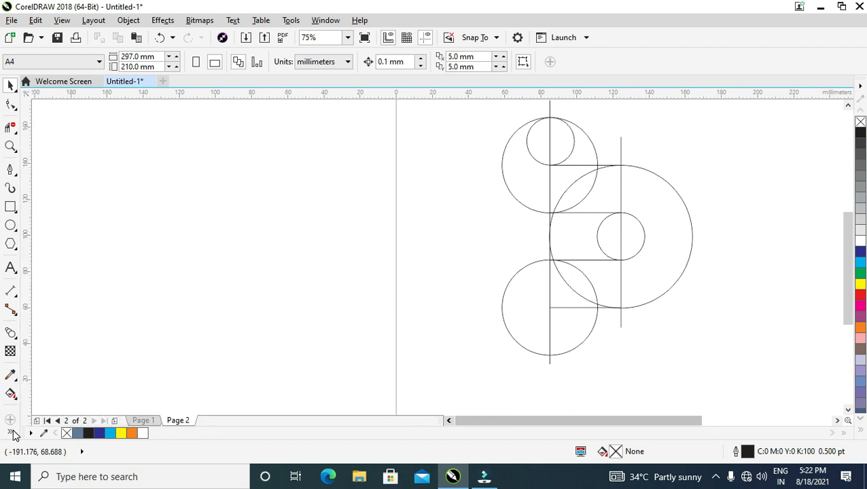
{"action": "left_click", "coordinate": [34, 423]}
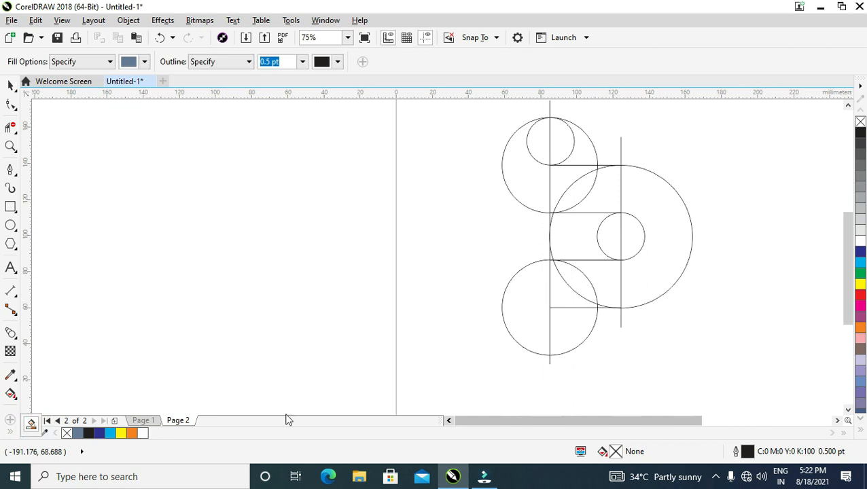
{"action": "left_click", "coordinate": [567, 325]}
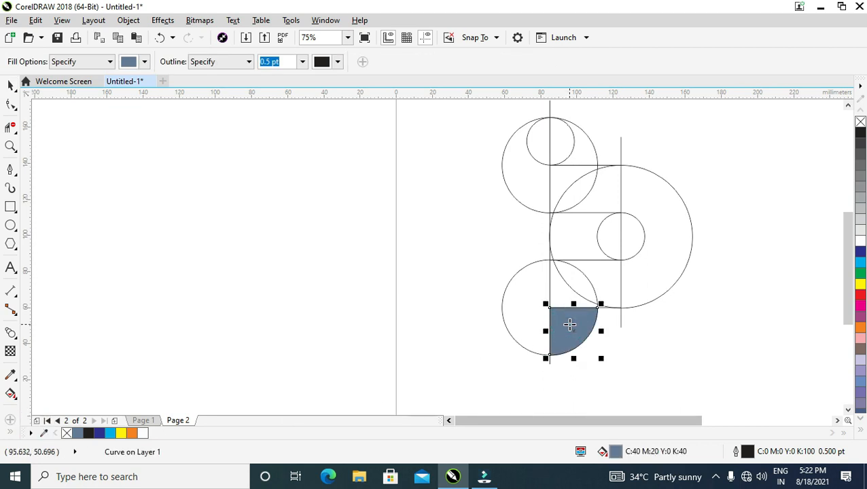
{"action": "left_click", "coordinate": [551, 195]}
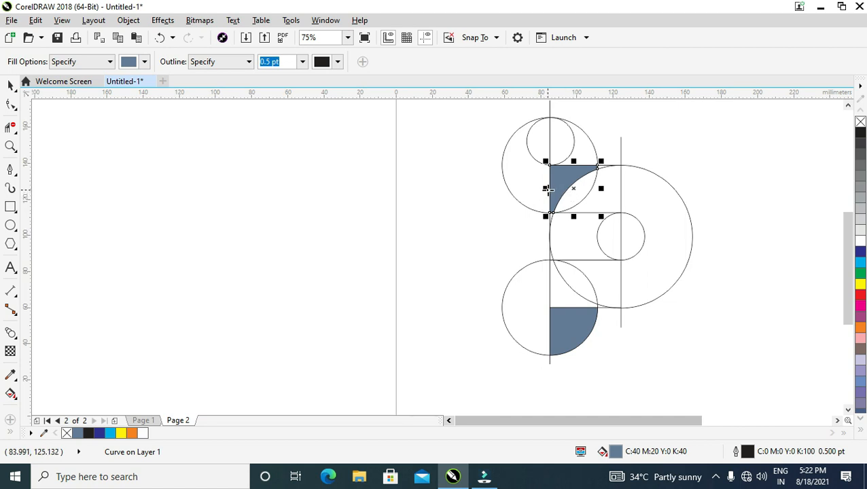
Step: Undo the last Smart Fill and use Virtual Segment Delete to remove the right half of the small circle inside the upper-left circle
{"action": "key", "text": "ctrl+z"}
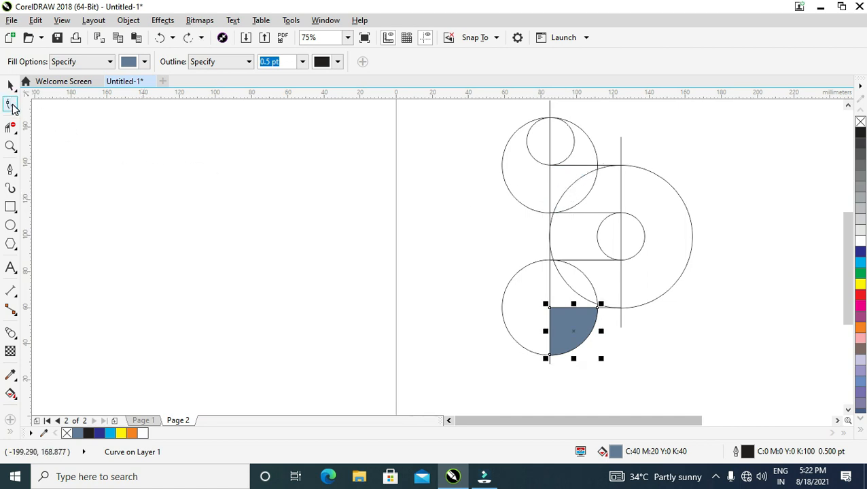
{"action": "left_click", "coordinate": [10, 127]}
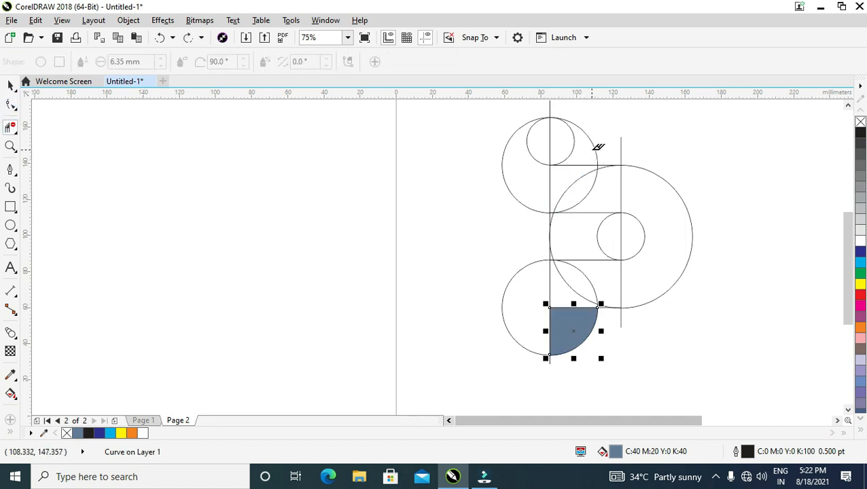
{"action": "left_click", "coordinate": [574, 138]}
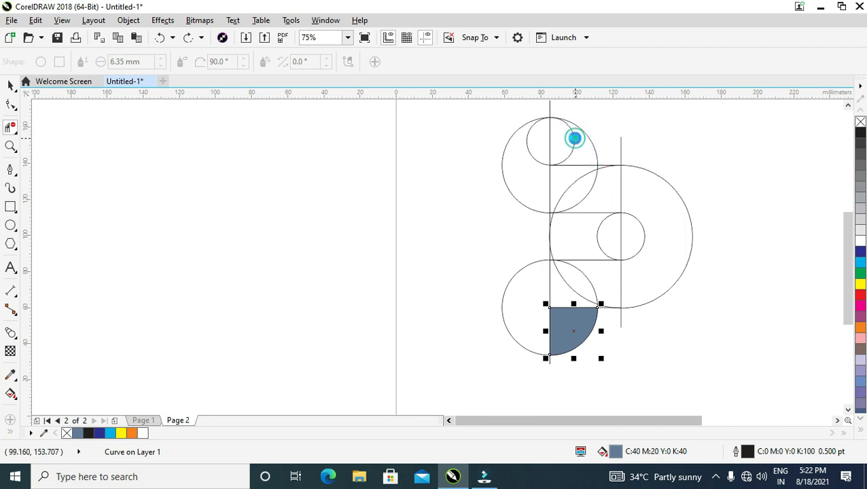
Step: Try deleting the upper-left circle's upper-right arc and the large circle's upper-left arc, and undo these deletions
{"action": "left_click", "coordinate": [585, 129]}
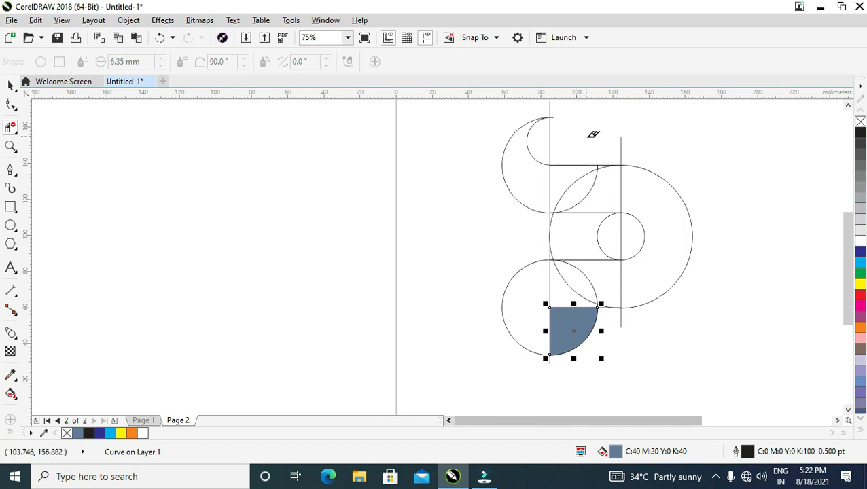
{"action": "left_click", "coordinate": [596, 178]}
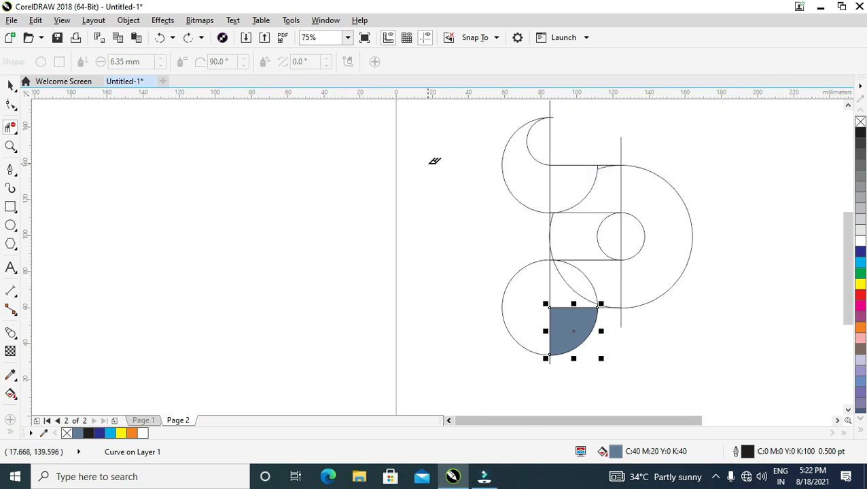
{"action": "key", "text": "ctrl+z"}
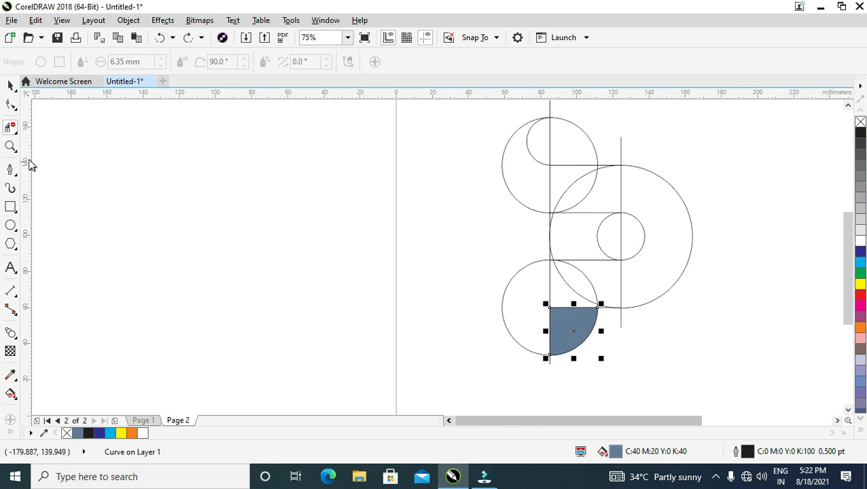
Step: Copy the right vertical line to the left so it touches the left edge of the small circle within the large circle
{"action": "left_click", "coordinate": [11, 85]}
{"action": "left_click", "coordinate": [621, 269]}
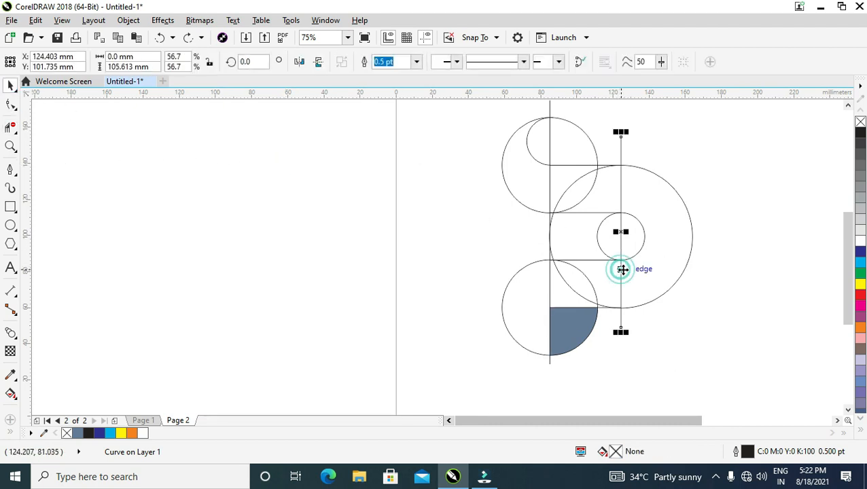
{"action": "left_click_drag", "start_coordinate": [619, 233], "coordinate": [596, 235]}
{"action": "left_click", "coordinate": [290, 208]}
Step: Delete the upper-left circle's lower-right arc, the lower-left circle's upper-right arc, and the large circle's arcs crossing the areas between the left and middle vertical lines
{"action": "scroll", "coordinate": [449, 209], "scroll_direction": "up", "scroll_amount": 2}
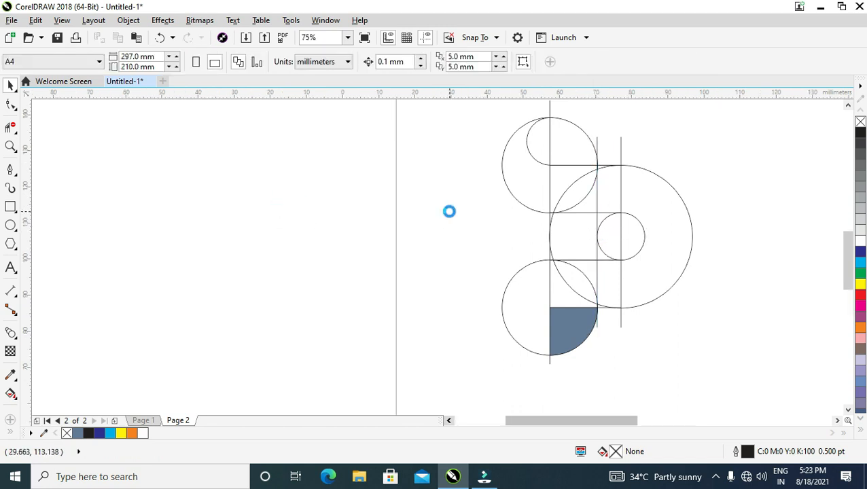
{"action": "scroll", "coordinate": [627, 192], "scroll_direction": "down", "scroll_amount": 2}
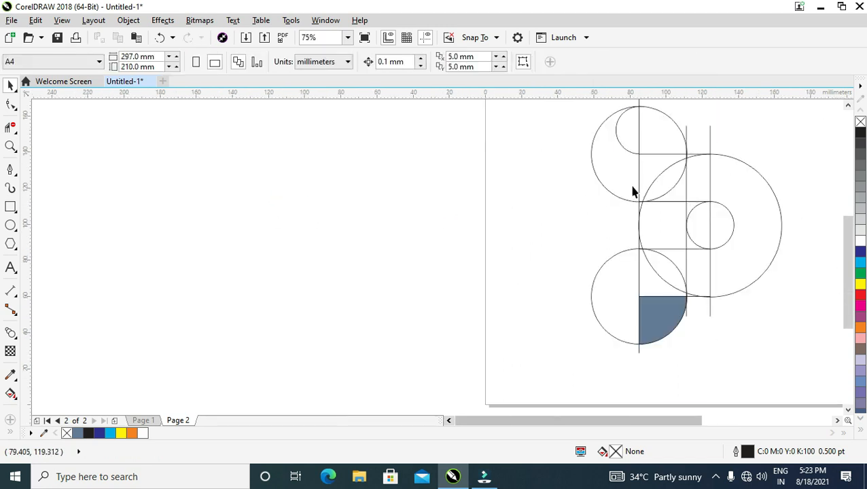
{"action": "left_click", "coordinate": [11, 111]}
{"action": "left_click", "coordinate": [9, 130]}
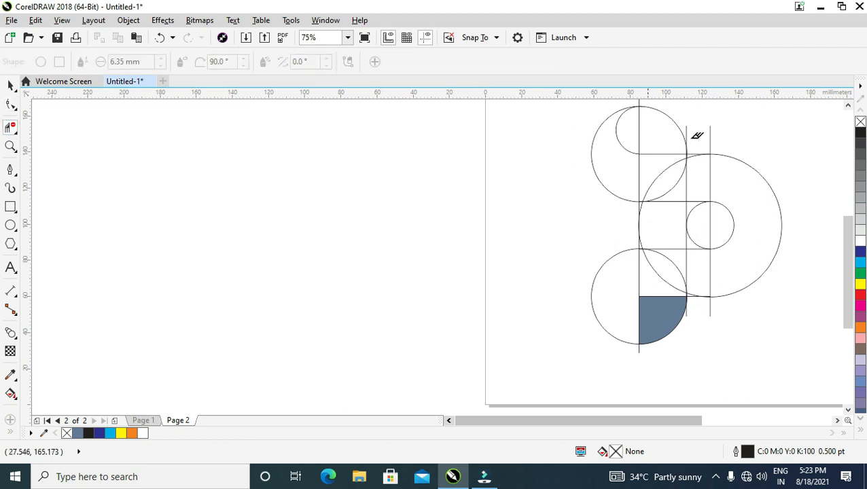
{"action": "left_click", "coordinate": [675, 179]}
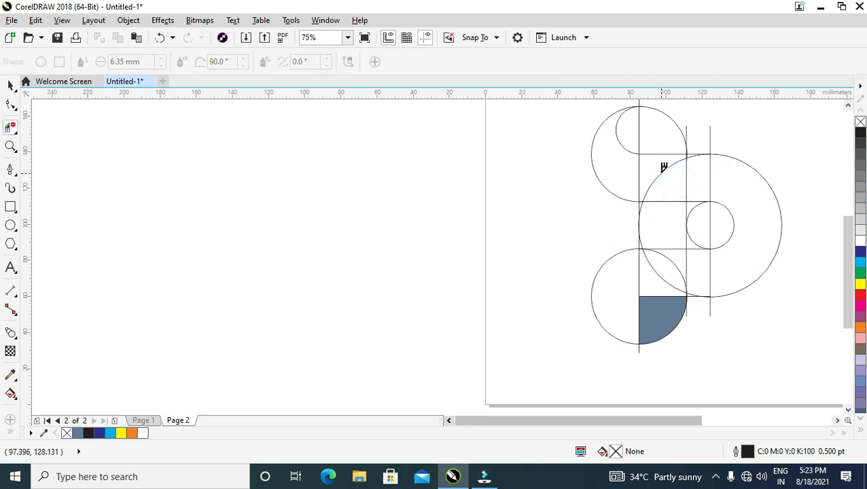
{"action": "left_click", "coordinate": [660, 174]}
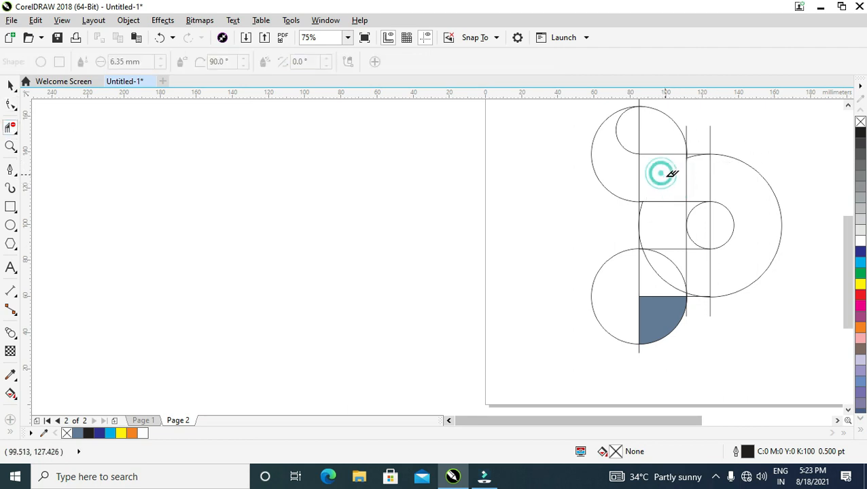
{"action": "left_click", "coordinate": [670, 254]}
{"action": "left_click", "coordinate": [662, 272]}
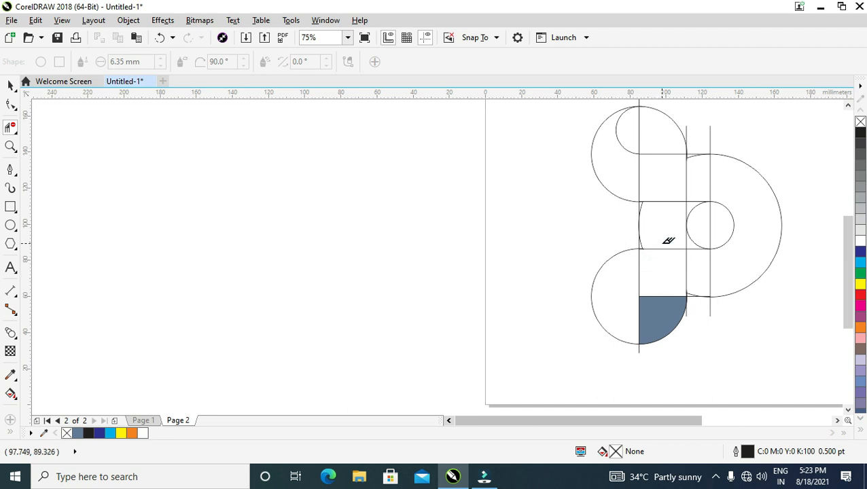
Step: Delete the remaining pieces of the large circle along the left vertical line between the two middle horizontal lines
{"action": "scroll", "coordinate": [649, 214], "scroll_direction": "up", "scroll_amount": 2}
{"action": "left_click", "coordinate": [631, 210]}
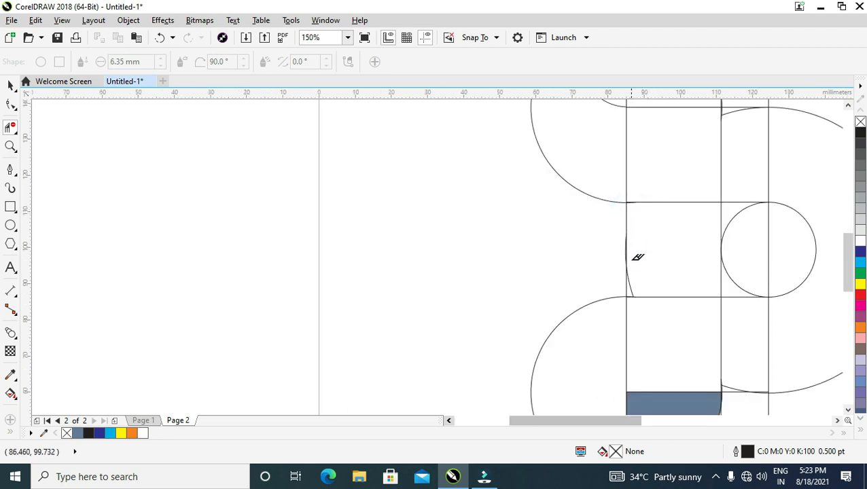
{"action": "left_click", "coordinate": [630, 283]}
{"action": "scroll", "coordinate": [635, 254], "scroll_direction": "up", "scroll_amount": 4}
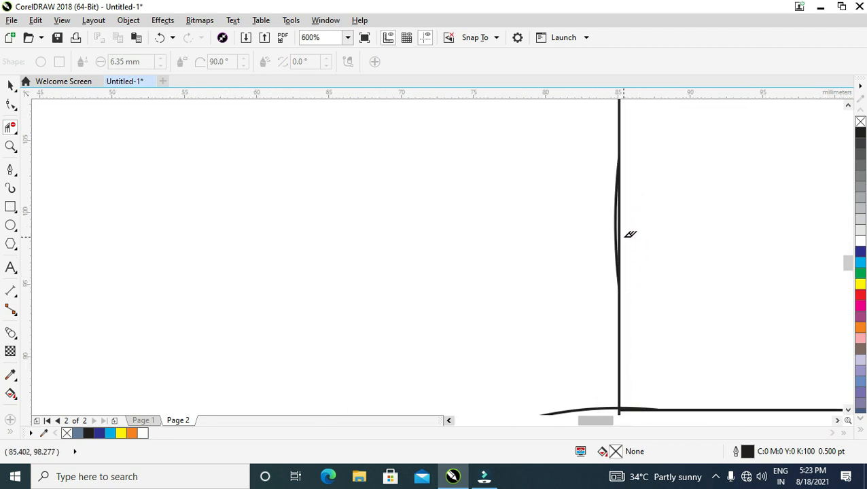
{"action": "left_click", "coordinate": [613, 223]}
{"action": "scroll", "coordinate": [757, 270], "scroll_direction": "down", "scroll_amount": 2}
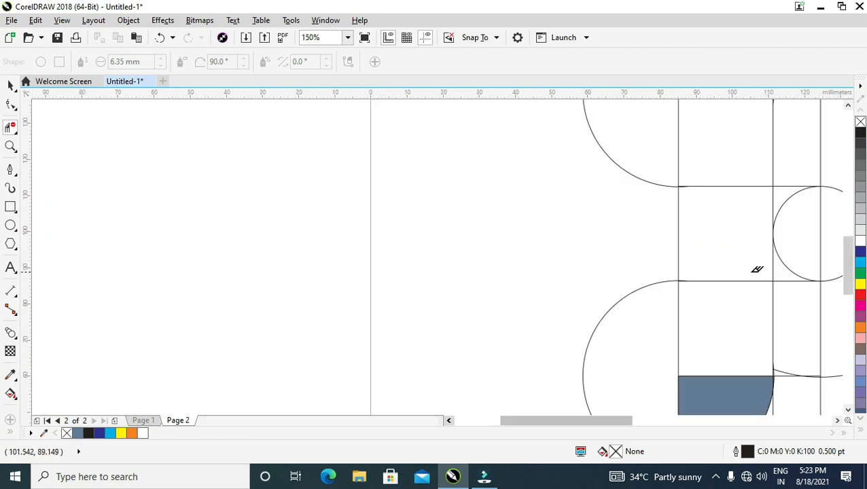
Step: Delete the large circle's lower arc between the middle and right vertical lines and the right vertical line's end below the bottom horizontal line
{"action": "scroll", "coordinate": [805, 336], "scroll_direction": "down", "scroll_amount": 1}
{"action": "scroll", "coordinate": [802, 358], "scroll_direction": "up", "scroll_amount": 3}
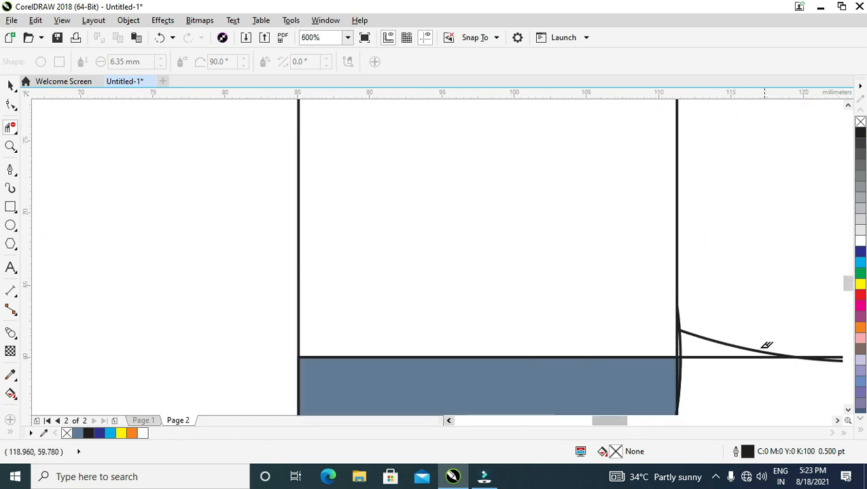
{"action": "left_click", "coordinate": [724, 340]}
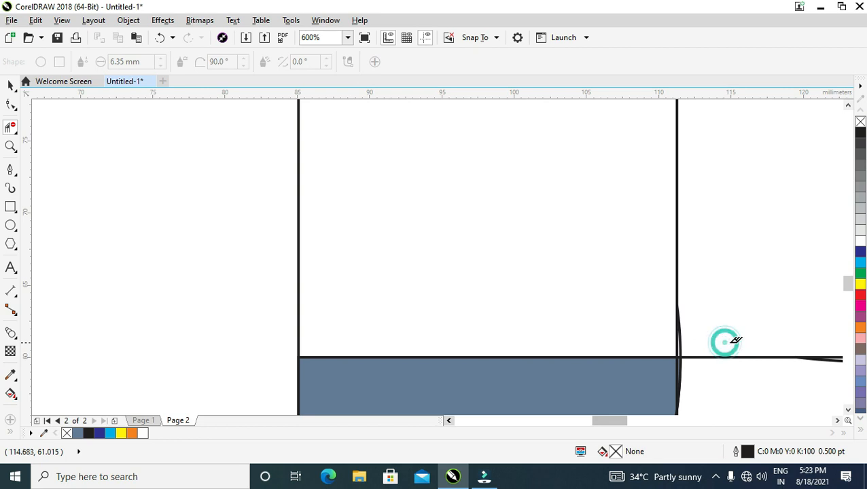
{"action": "scroll", "coordinate": [811, 343], "scroll_direction": "down", "scroll_amount": 1}
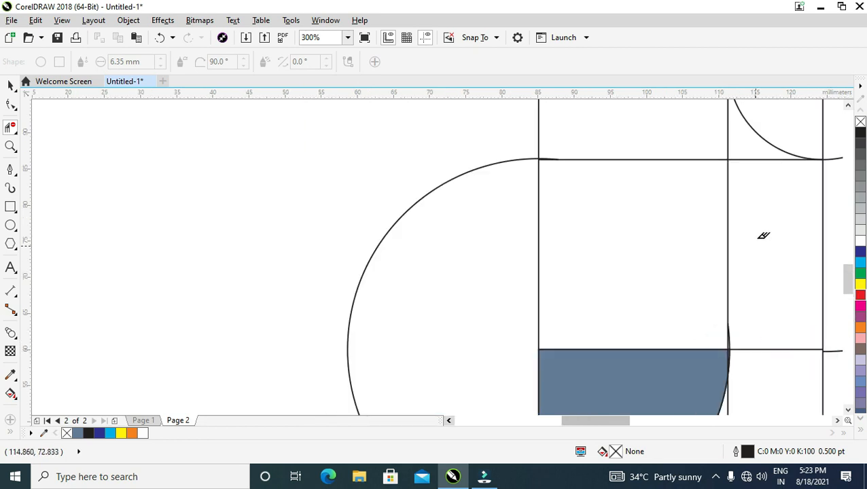
{"action": "scroll", "coordinate": [765, 235], "scroll_direction": "down", "scroll_amount": 2}
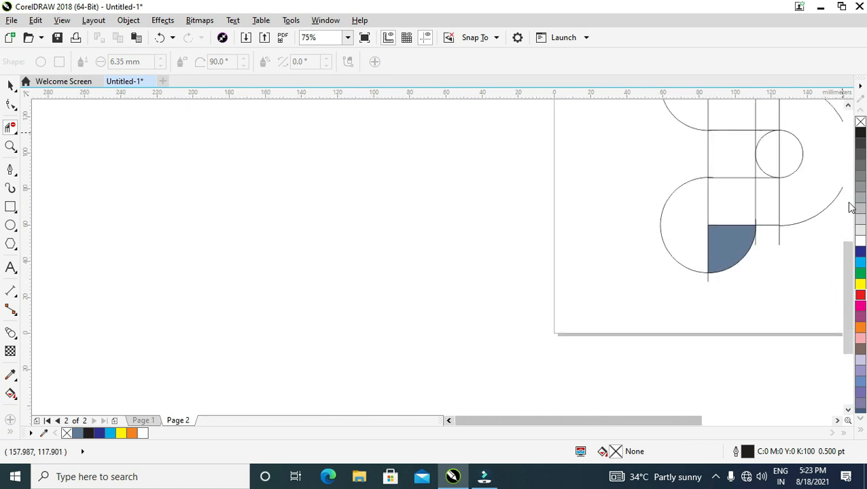
{"action": "left_click_drag", "start_coordinate": [658, 422], "coordinate": [687, 420]}
{"action": "scroll", "coordinate": [624, 194], "scroll_direction": "up", "scroll_amount": 1}
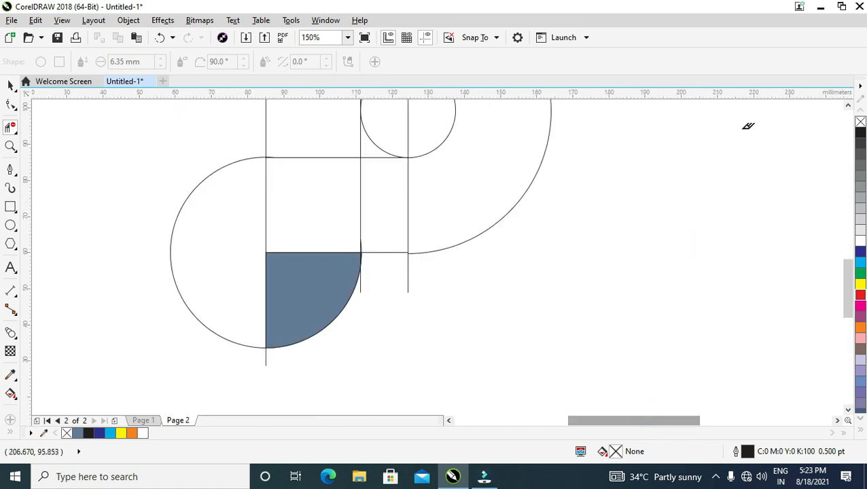
{"action": "left_click", "coordinate": [409, 277]}
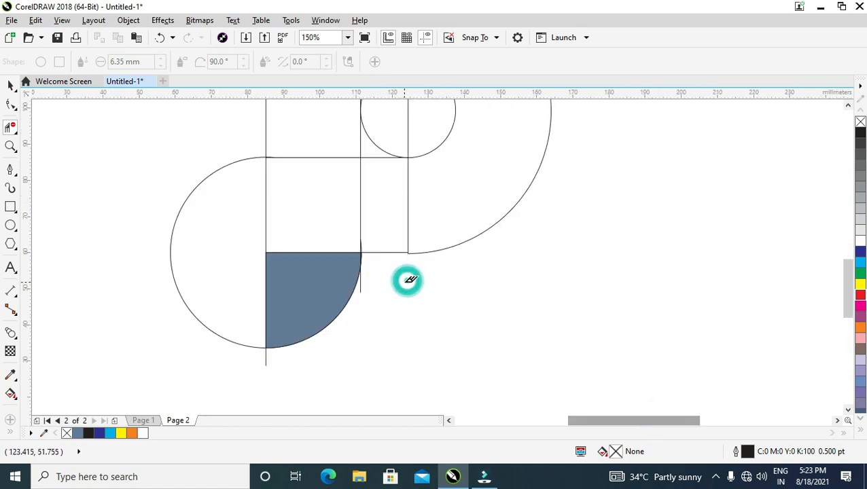
Step: Delete the upper-left circle's upper-right arc and the ends of the middle and right vertical lines above the top horizontal line
{"action": "scroll", "coordinate": [489, 261], "scroll_direction": "down", "scroll_amount": 1}
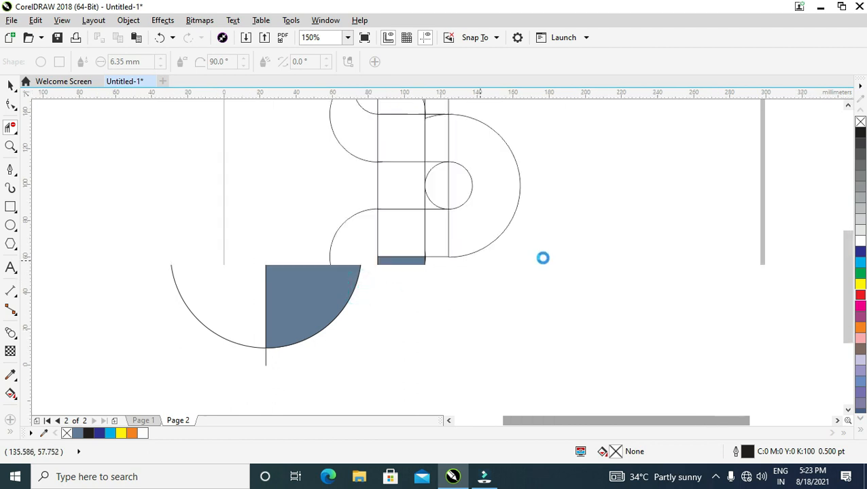
{"action": "left_click", "coordinate": [848, 104]}
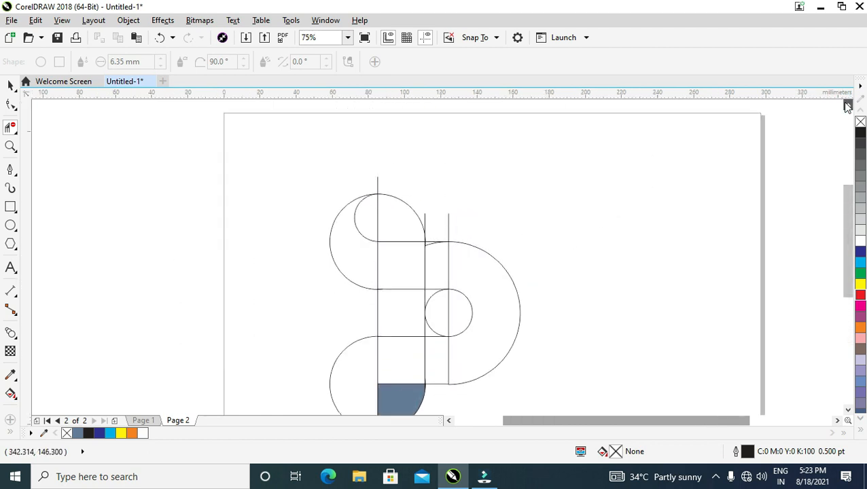
{"action": "left_click", "coordinate": [848, 104]}
{"action": "left_click", "coordinate": [415, 236]}
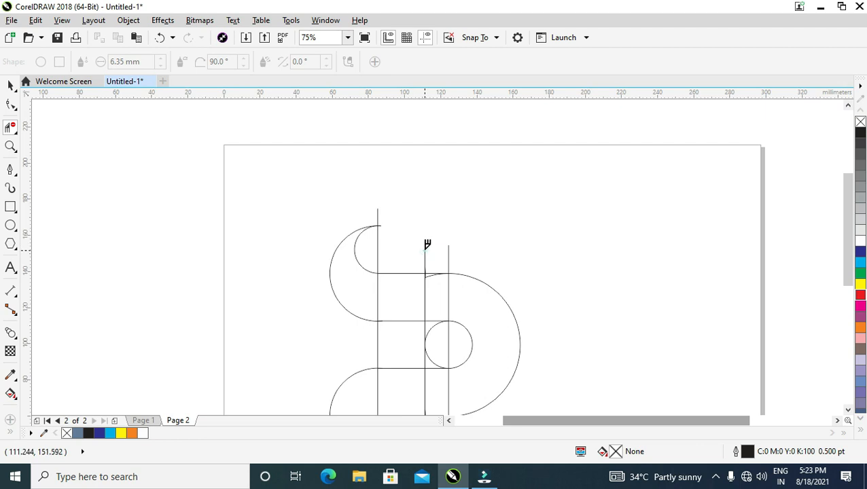
{"action": "left_click", "coordinate": [425, 250]}
{"action": "left_click", "coordinate": [448, 258]}
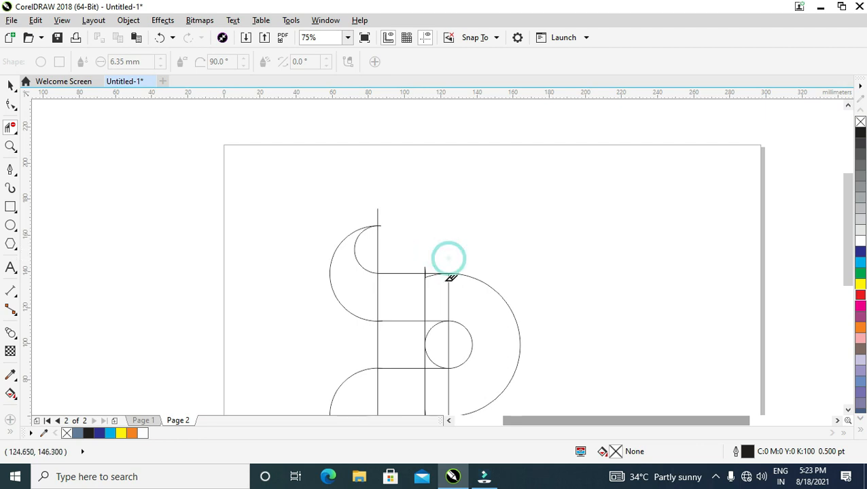
Step: Delete the leftover stub above the top horizontal line and the large circle's thin arc between the middle and right vertical lines
{"action": "scroll", "coordinate": [428, 265], "scroll_direction": "up", "scroll_amount": 1}
{"action": "left_click", "coordinate": [407, 253]}
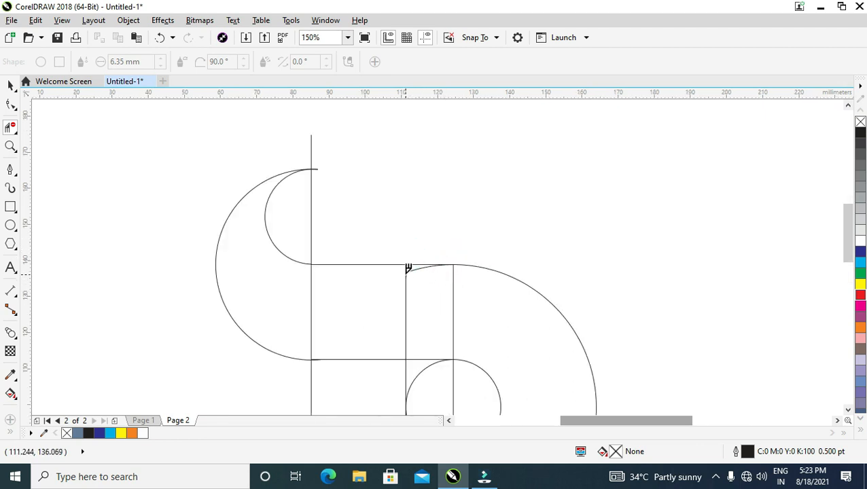
{"action": "left_click", "coordinate": [404, 271]}
Step: Delete the left half of the small circle within the large circle and the right vertical line's segment inside it
{"action": "scroll", "coordinate": [494, 281], "scroll_direction": "down", "scroll_amount": 2}
{"action": "scroll", "coordinate": [495, 343], "scroll_direction": "up", "scroll_amount": 1}
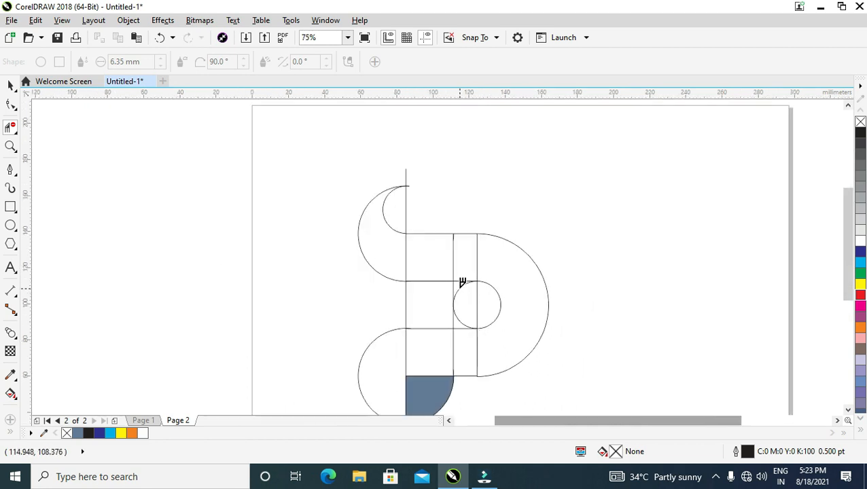
{"action": "left_click", "coordinate": [461, 285]}
{"action": "left_click", "coordinate": [458, 315]}
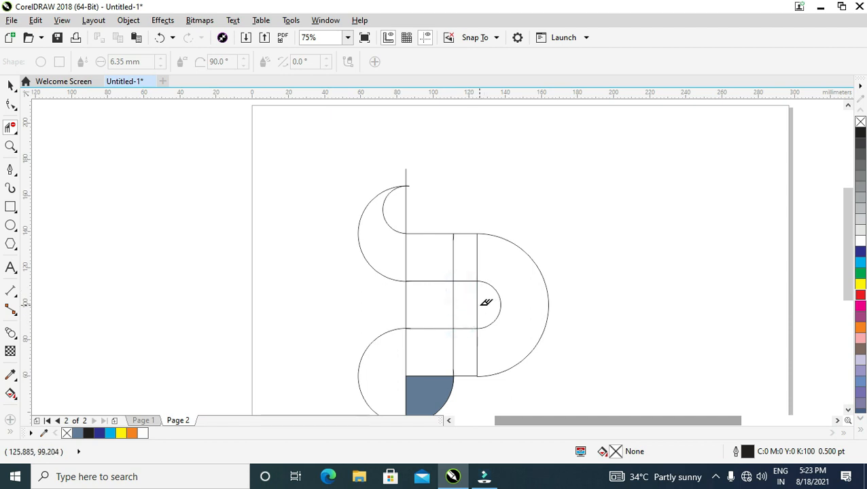
{"action": "left_click", "coordinate": [480, 305]}
Step: Delete the lower-left circle's left arc and the part of the left vertical line above the top horizontal line
{"action": "scroll", "coordinate": [442, 343], "scroll_direction": "down", "scroll_amount": 1}
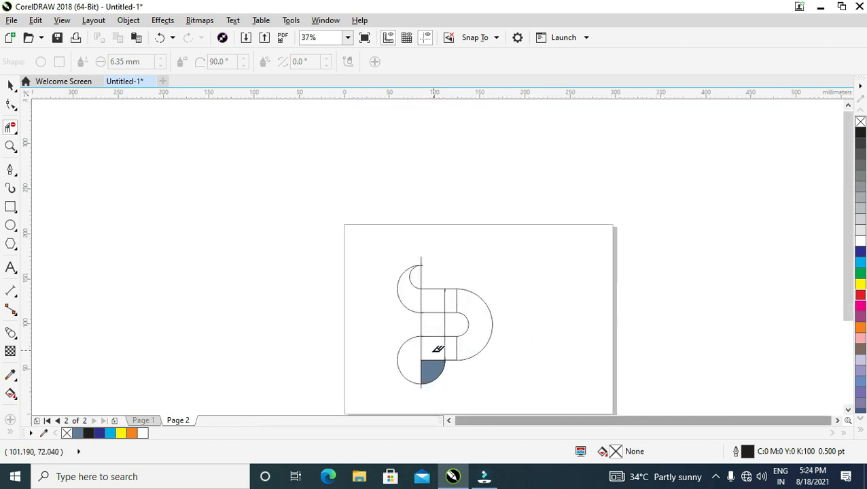
{"action": "scroll", "coordinate": [416, 353], "scroll_direction": "up", "scroll_amount": 1}
{"action": "scroll", "coordinate": [408, 348], "scroll_direction": "down", "scroll_amount": 1}
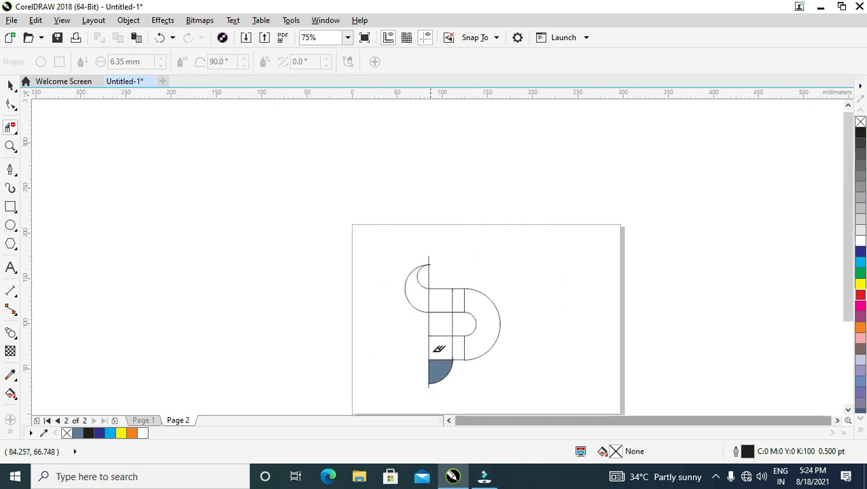
{"action": "scroll", "coordinate": [466, 299], "scroll_direction": "up", "scroll_amount": 1}
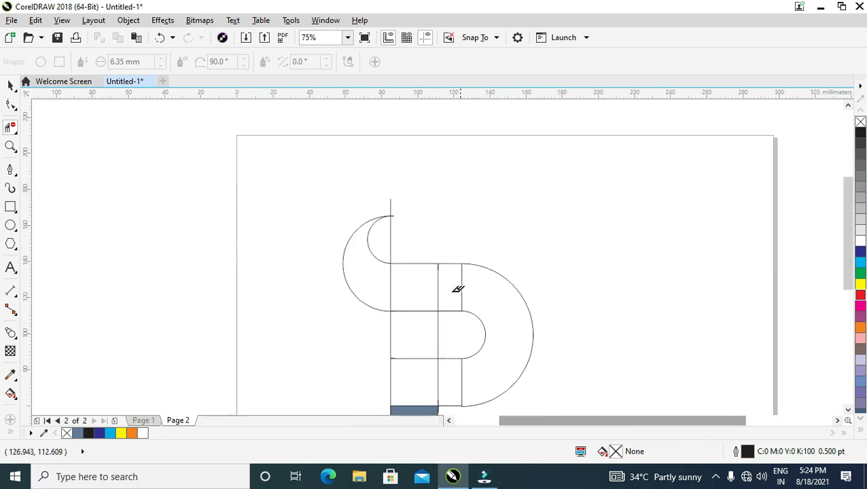
{"action": "left_click", "coordinate": [391, 206]}
{"action": "left_click", "coordinate": [392, 236]}
Step: Delete the left vertical line's tail below the blue-grey quarter circle
{"action": "scroll", "coordinate": [426, 252], "scroll_direction": "down", "scroll_amount": 1}
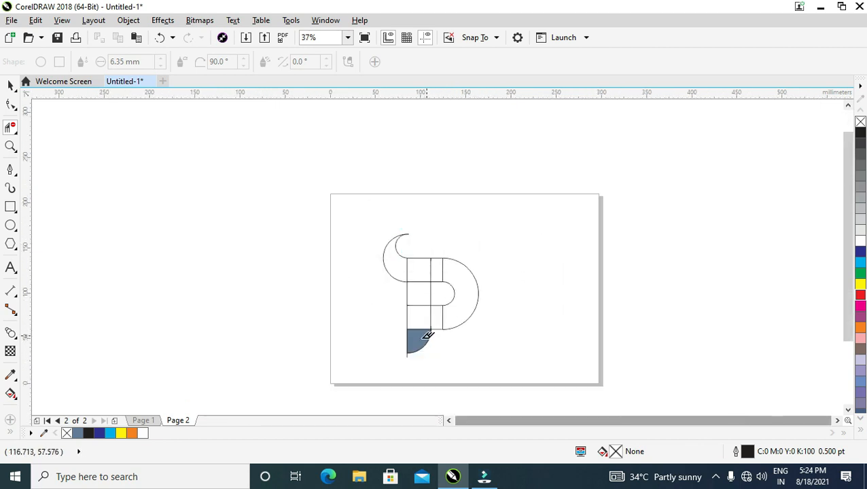
{"action": "scroll", "coordinate": [414, 360], "scroll_direction": "up", "scroll_amount": 1}
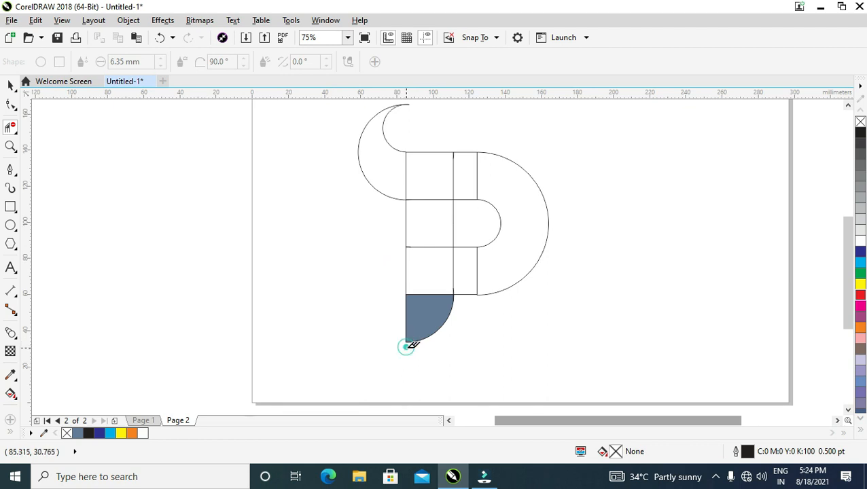
{"action": "scroll", "coordinate": [435, 340], "scroll_direction": "down", "scroll_amount": 1}
{"action": "scroll", "coordinate": [441, 255], "scroll_direction": "up", "scroll_amount": 1}
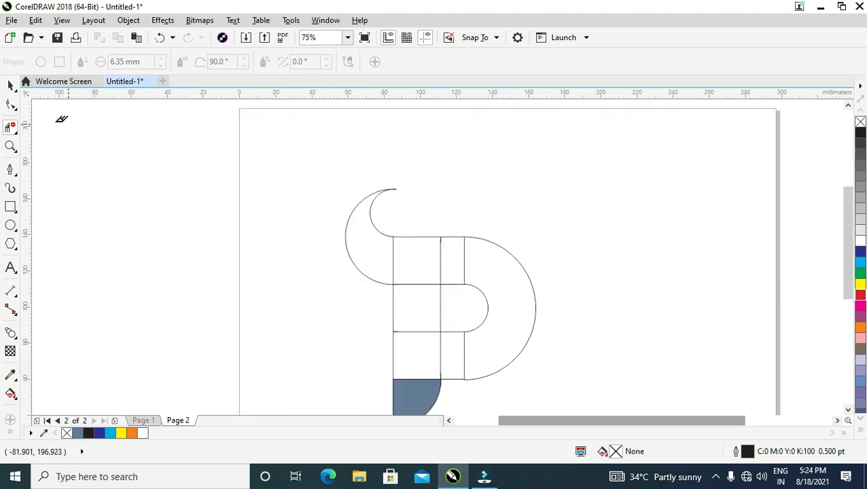
Step: Smart Fill the upper-left crescent and the two adjoining cells of the upper band with blue-grey and a 0.5 pt black outline
{"action": "left_click", "coordinate": [11, 84]}
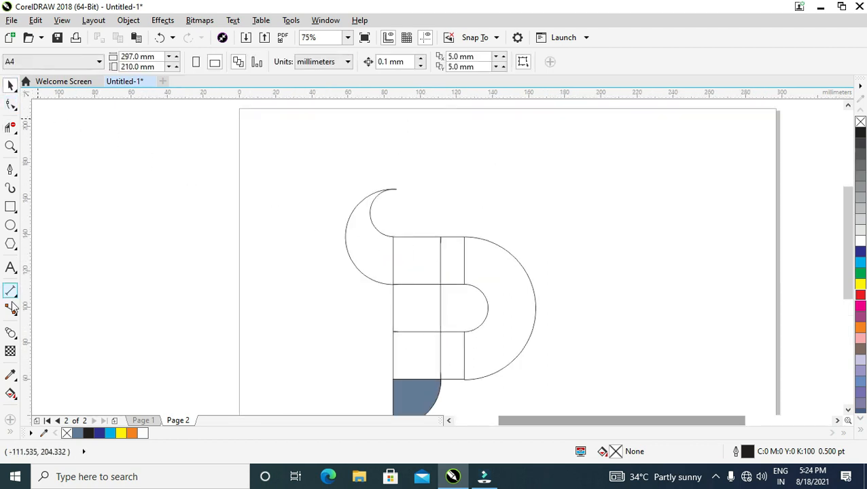
{"action": "left_click", "coordinate": [32, 424]}
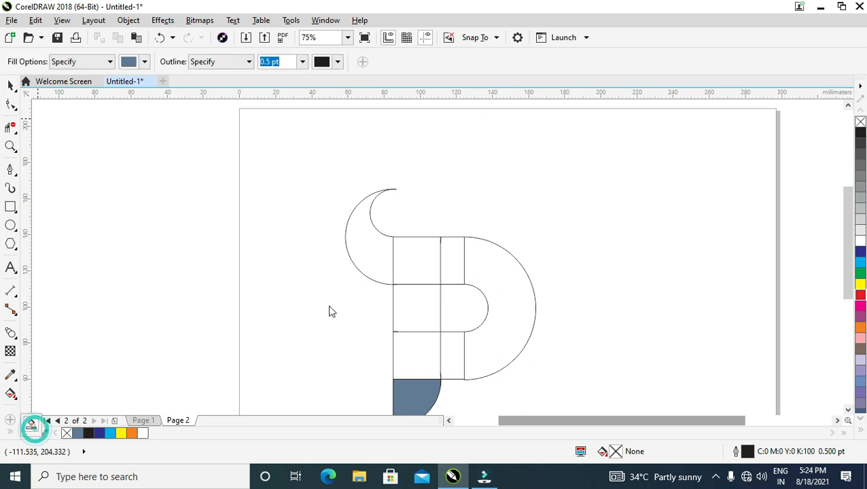
{"action": "left_click", "coordinate": [379, 253]}
{"action": "left_click", "coordinate": [421, 261]}
{"action": "left_click", "coordinate": [456, 266]}
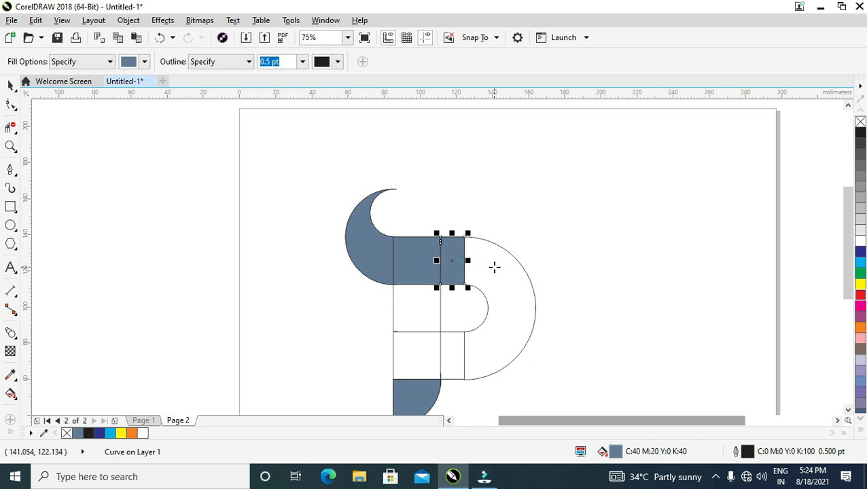
Step: Draw a construction circle about 72.6 mm in diameter across the upper band, crossing the large outer arc and curving down to the inner arc's lower end
{"action": "left_click", "coordinate": [10, 225]}
{"action": "left_click_drag", "start_coordinate": [451, 233], "coordinate": [484, 286]}
{"action": "key", "text": "ctrl+z"}
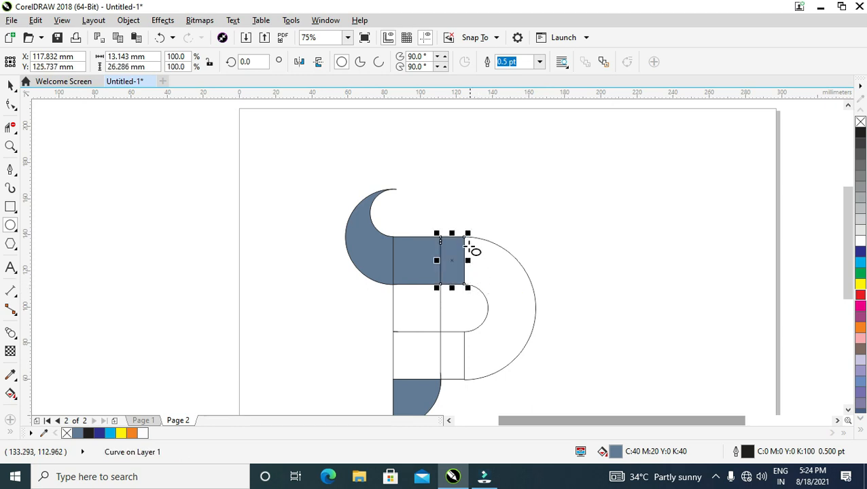
{"action": "left_click_drag", "start_coordinate": [448, 212], "coordinate": [522, 287]}
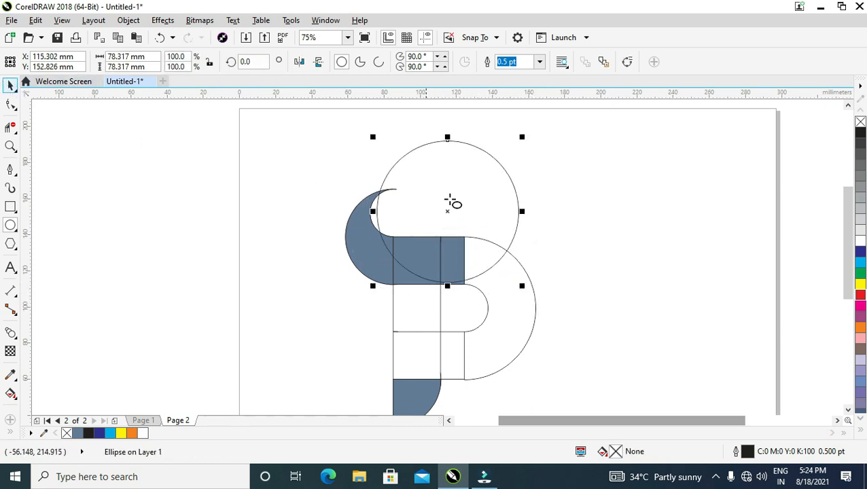
{"action": "left_click", "coordinate": [448, 211]}
{"action": "left_click_drag", "start_coordinate": [448, 215], "coordinate": [465, 263]}
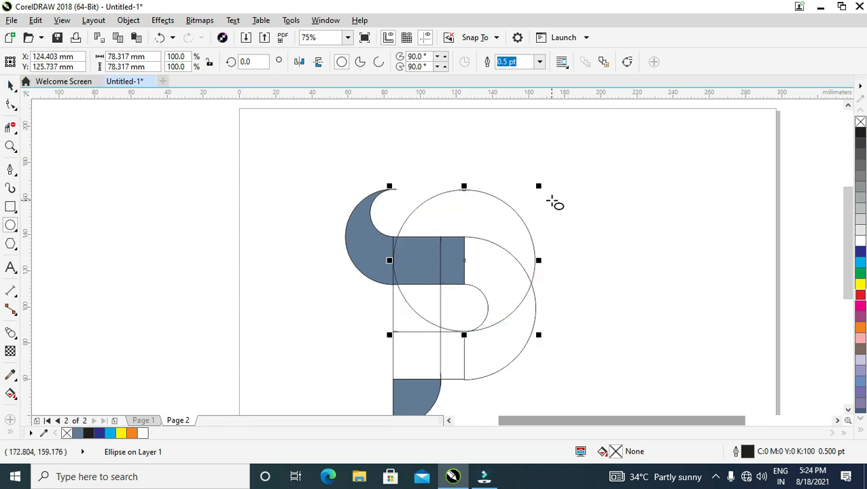
{"action": "left_click_drag", "start_coordinate": [539, 185], "coordinate": [528, 197]}
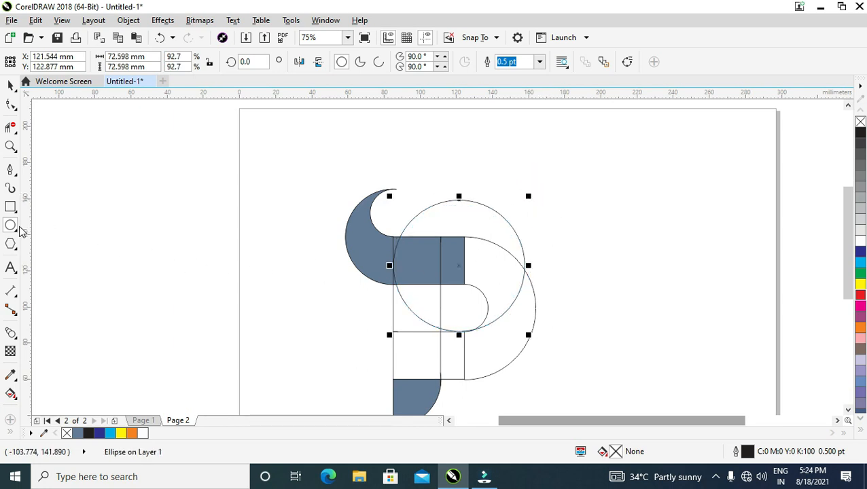
Step: Smart Fill the region bounded by the large outer arc, the inner arc and the construction circle with blue-grey
{"action": "left_click", "coordinate": [10, 434]}
{"action": "left_click", "coordinate": [31, 424]}
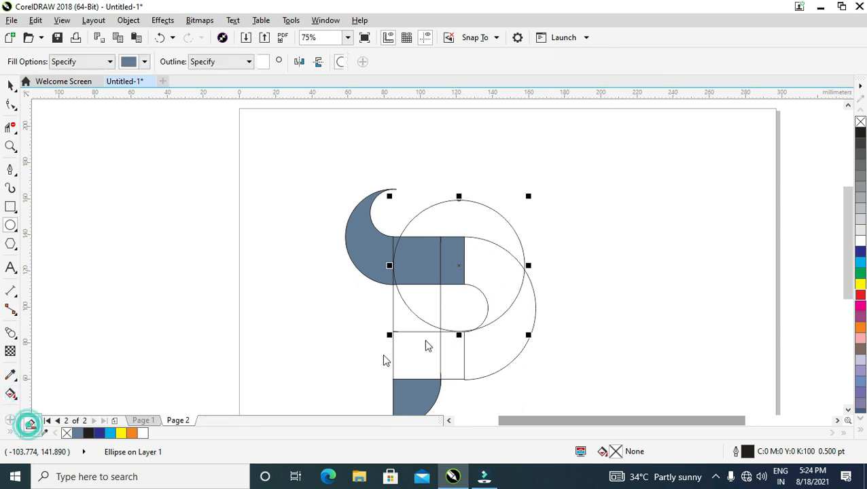
{"action": "left_click", "coordinate": [487, 270]}
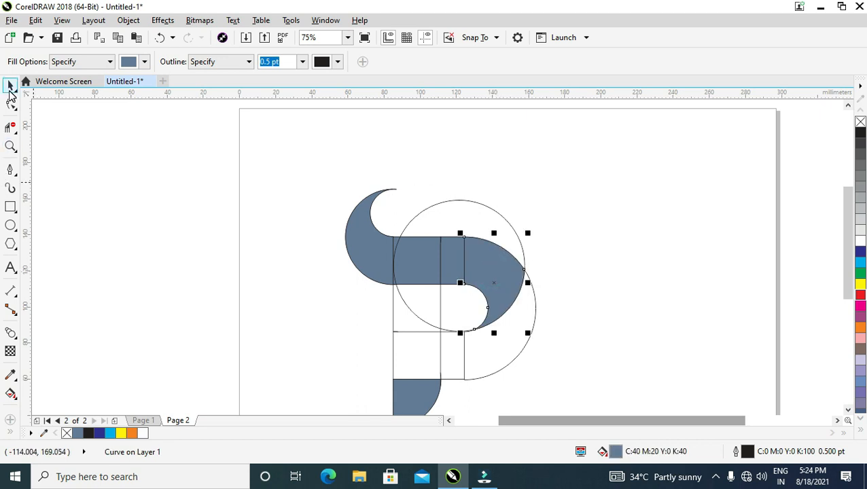
Step: Delete the construction circle overlapping the upper band
{"action": "left_click", "coordinate": [461, 196]}
{"action": "key", "text": "Delete"}
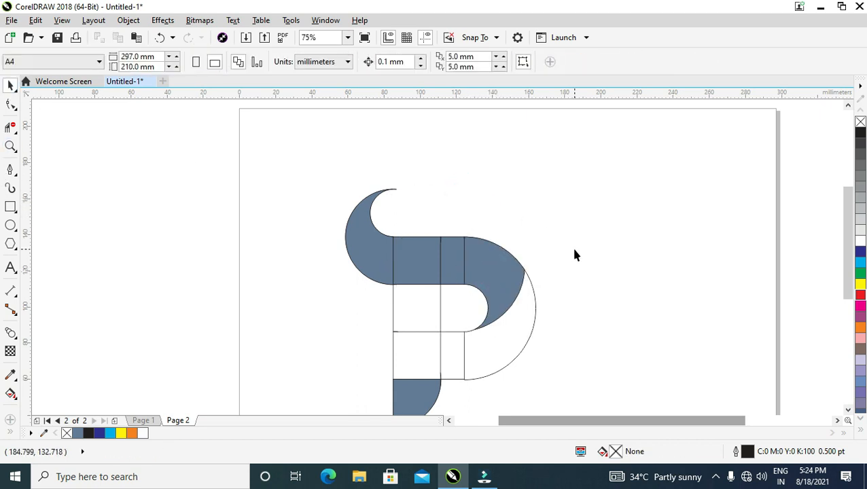
{"action": "left_click", "coordinate": [575, 249]}
Step: Weld the crescent, the two filled band cells and the curved right piece into one shape
{"action": "left_click", "coordinate": [510, 324]}
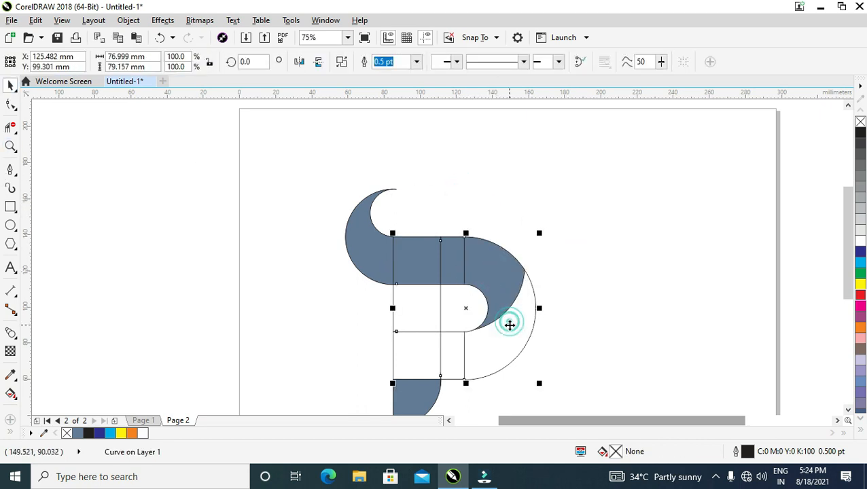
{"action": "left_click", "coordinate": [466, 267]}
{"action": "left_click", "coordinate": [423, 260], "text": "shift"}
{"action": "left_click", "coordinate": [365, 249], "text": "shift"}
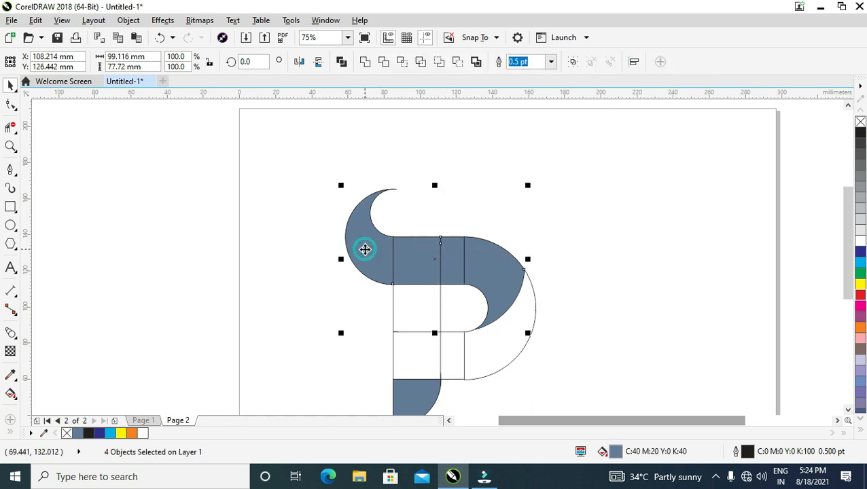
{"action": "left_click", "coordinate": [417, 253]}
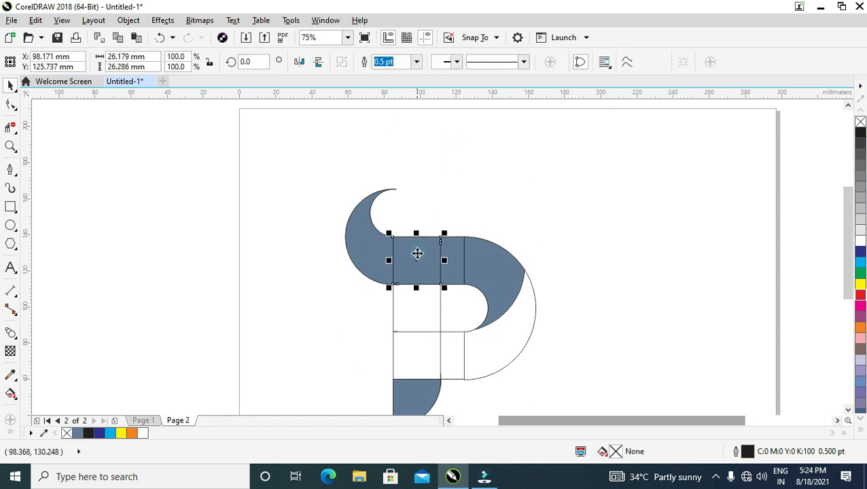
{"action": "left_click", "coordinate": [477, 268], "text": "shift"}
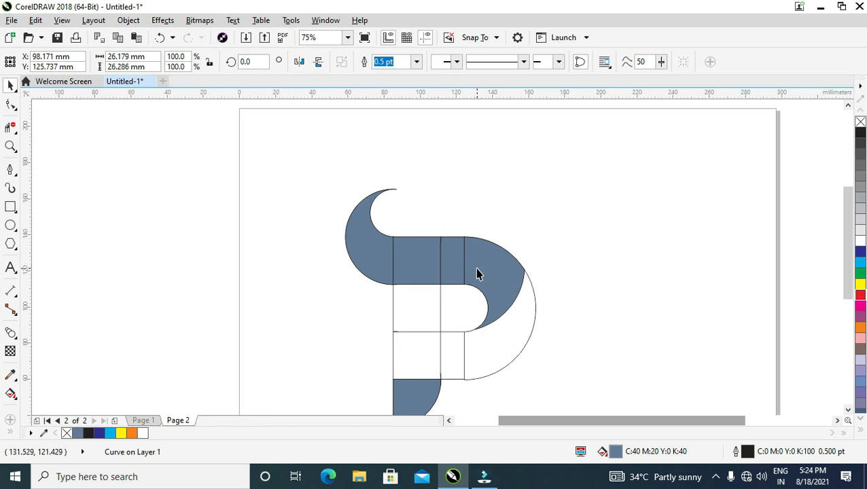
{"action": "left_click", "coordinate": [461, 263], "text": "shift"}
{"action": "left_click", "coordinate": [385, 249], "text": "shift"}
{"action": "left_click", "coordinate": [468, 251], "text": "shift"}
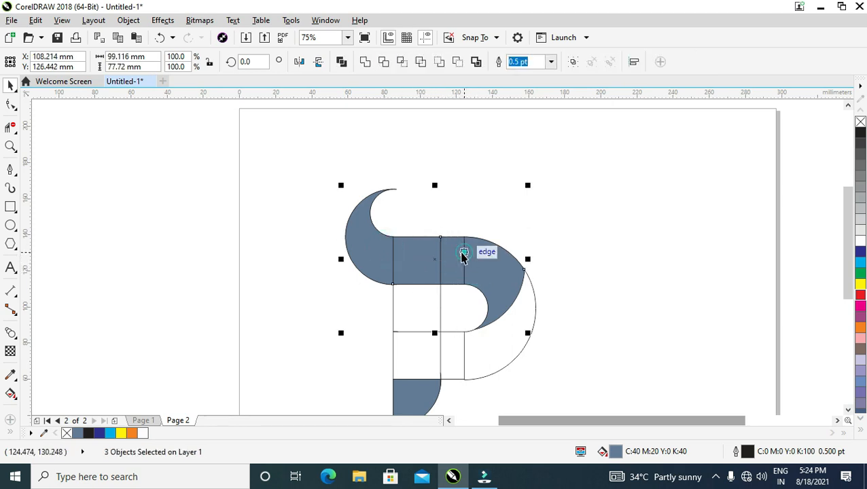
{"action": "left_click", "coordinate": [460, 259], "text": "shift"}
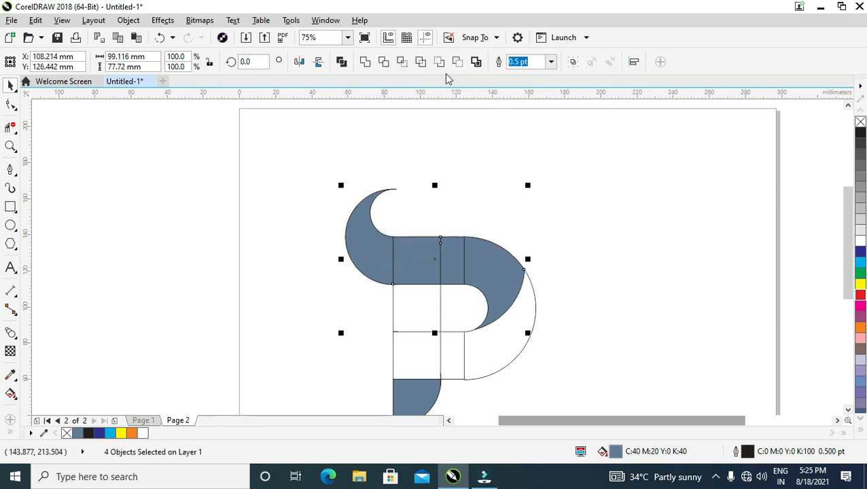
{"action": "left_click", "coordinate": [366, 62]}
{"action": "left_click", "coordinate": [459, 149]}
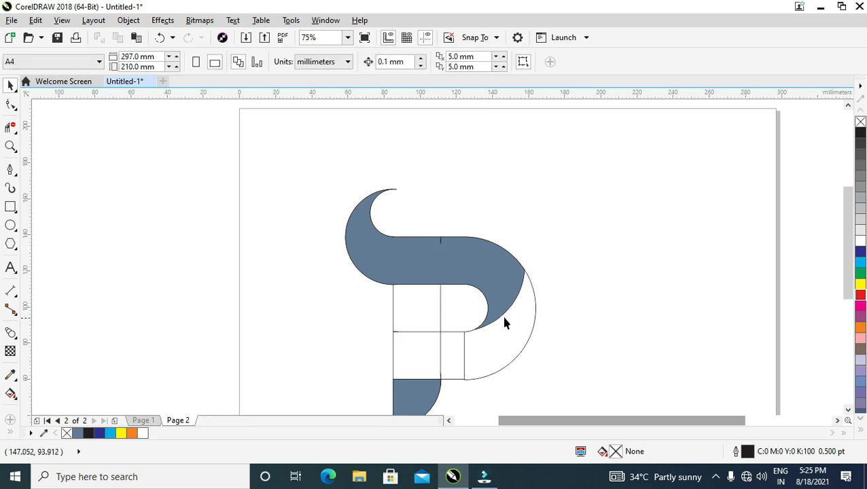
Step: Try to trim the small stub at the welded shape's upper edge with Virtual Segment Delete, and undo back to before the circle's deletion
{"action": "scroll", "coordinate": [450, 249], "scroll_direction": "up", "scroll_amount": 2}
{"action": "left_click", "coordinate": [432, 245]}
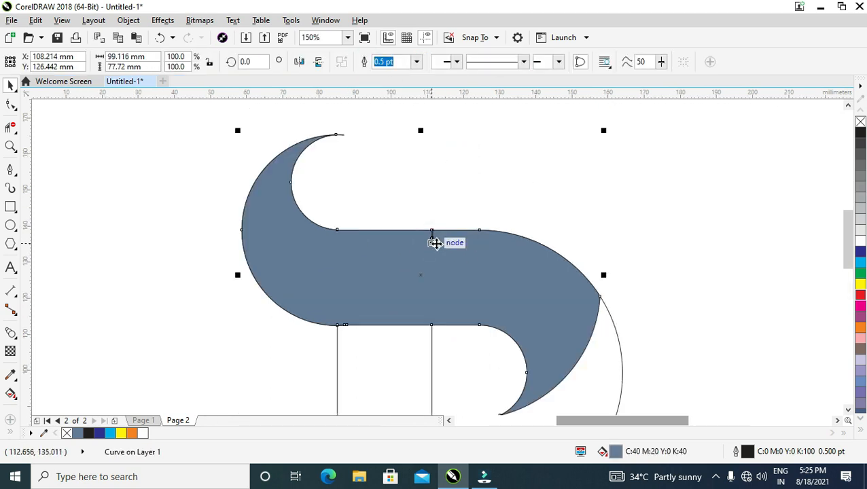
{"action": "left_click", "coordinate": [11, 126]}
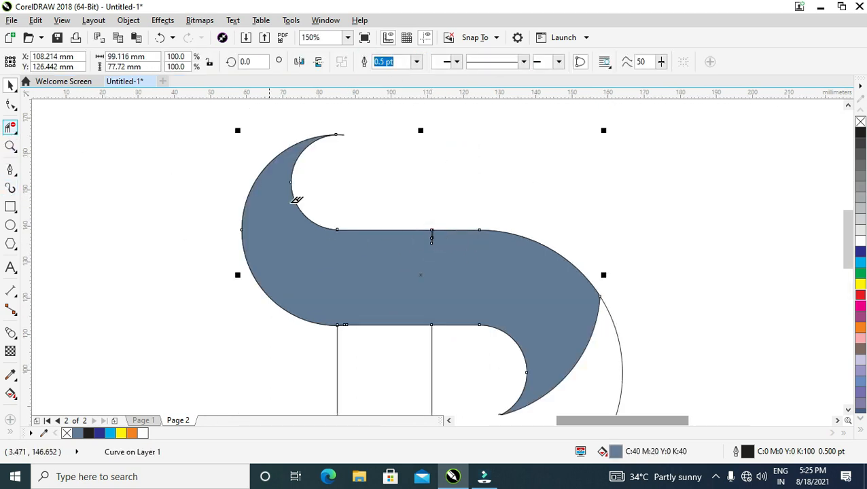
{"action": "left_click", "coordinate": [432, 231]}
{"action": "key", "text": "ctrl+z"}
{"action": "key", "text": "ctrl+z"}
{"action": "key", "text": "ctrl+z"}
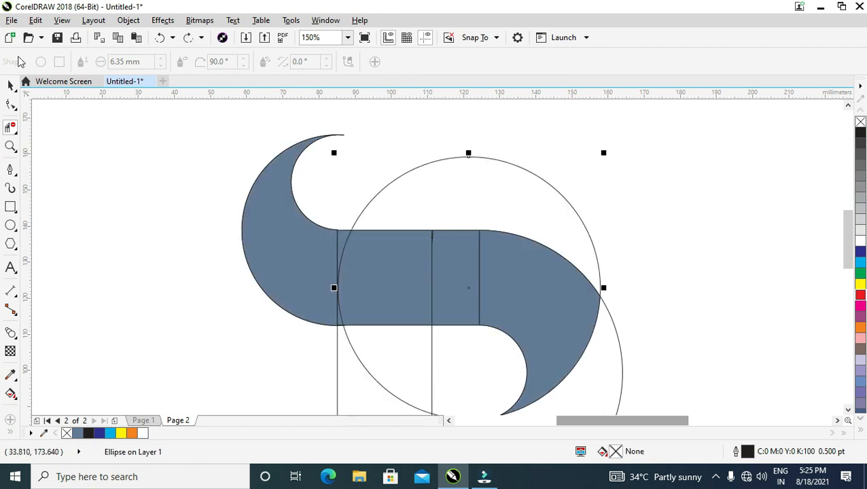
Step: Delete the construction circle and the two filled cells between the crescent and the curved right piece
{"action": "key", "text": "space"}
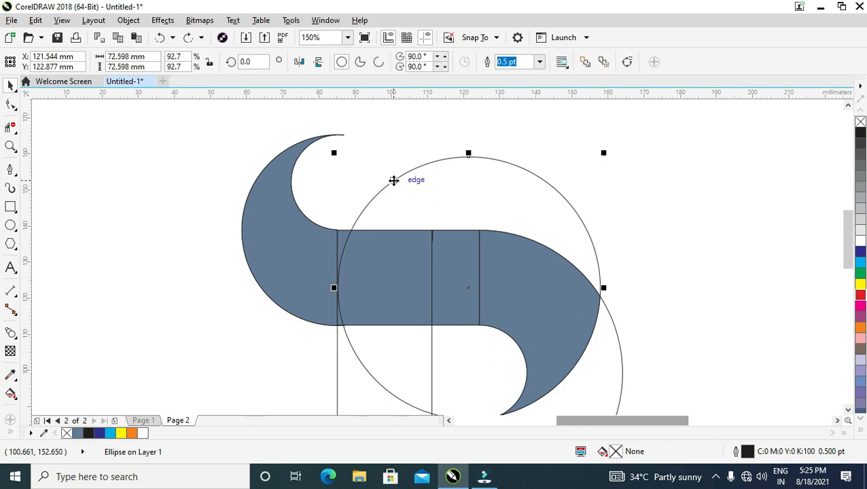
{"action": "key", "text": "Delete"}
{"action": "scroll", "coordinate": [449, 245], "scroll_direction": "up", "scroll_amount": 2}
{"action": "left_click", "coordinate": [405, 236]}
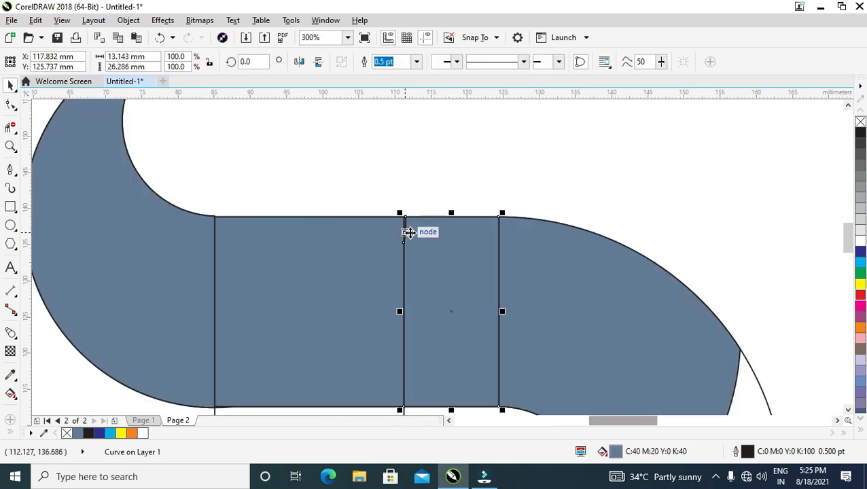
{"action": "key", "text": "Delete"}
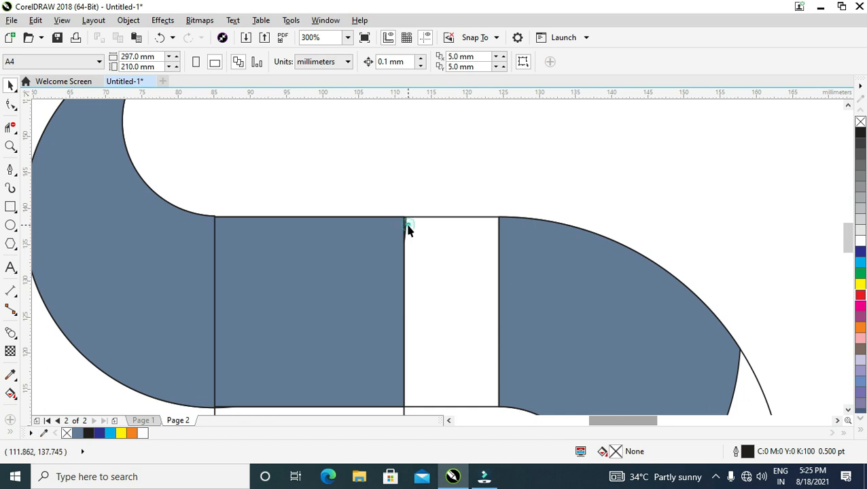
{"action": "left_click", "coordinate": [406, 233]}
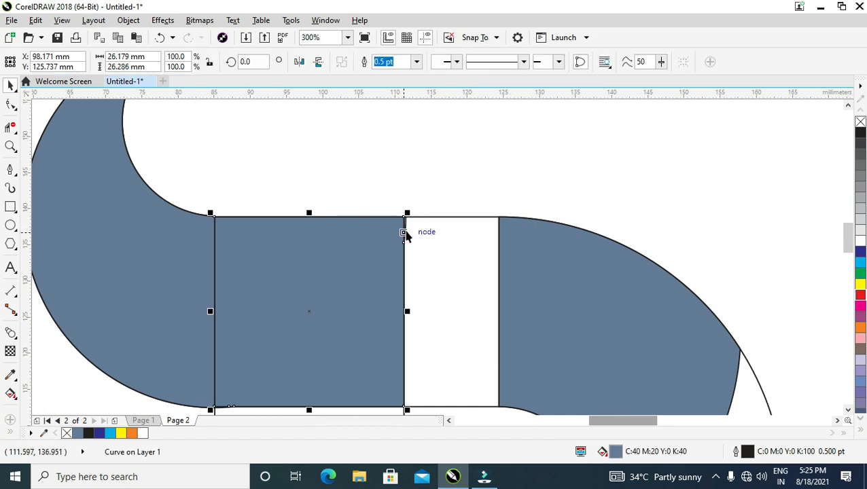
{"action": "key", "text": "Delete"}
{"action": "left_click", "coordinate": [407, 234]}
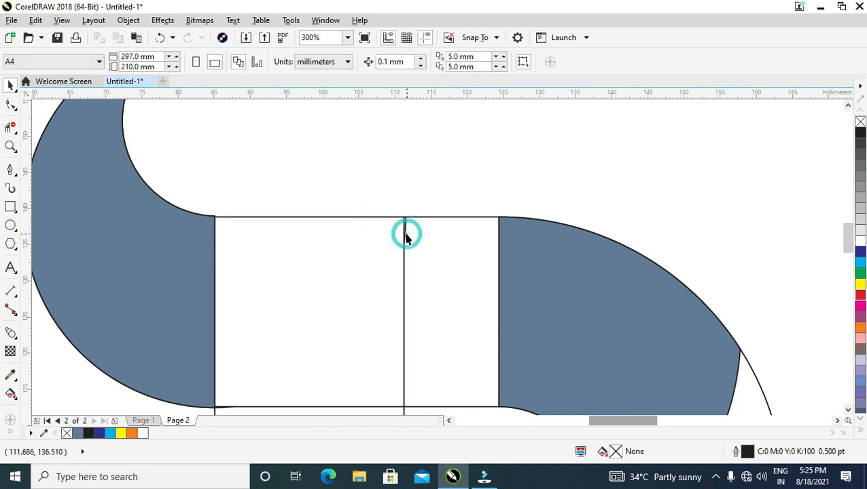
Step: Trim the middle vertical line and its stubs within the unfilled part of the upper band using Virtual Segment Delete
{"action": "left_click", "coordinate": [11, 127]}
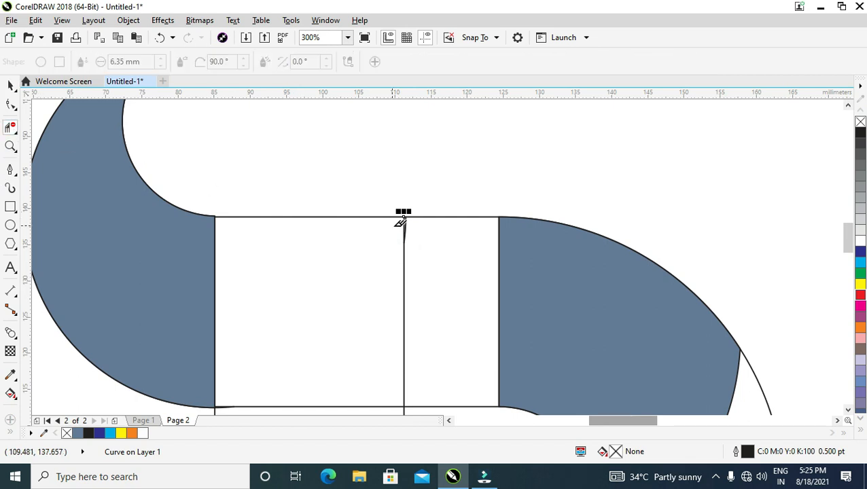
{"action": "left_click", "coordinate": [404, 235]}
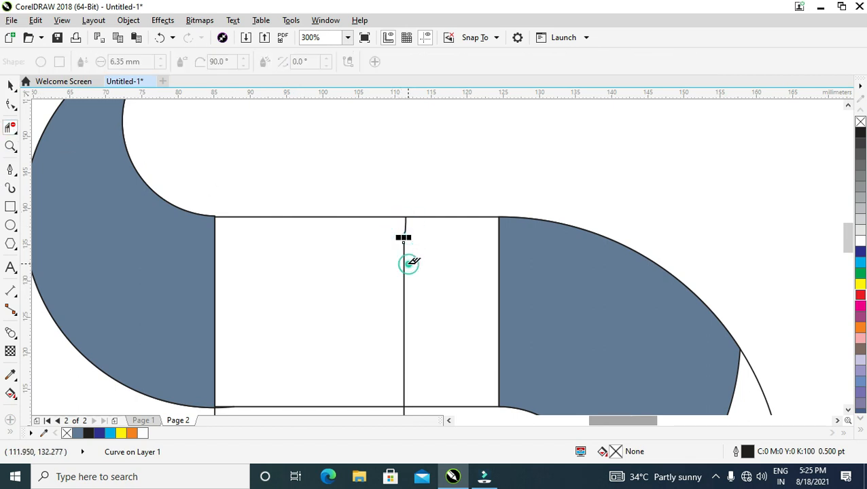
{"action": "left_click", "coordinate": [405, 264]}
{"action": "left_click", "coordinate": [404, 227]}
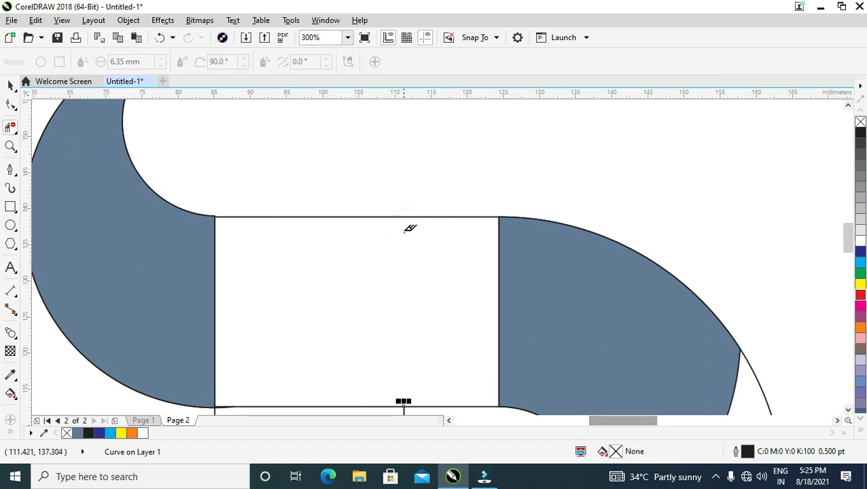
{"action": "left_click", "coordinate": [406, 231]}
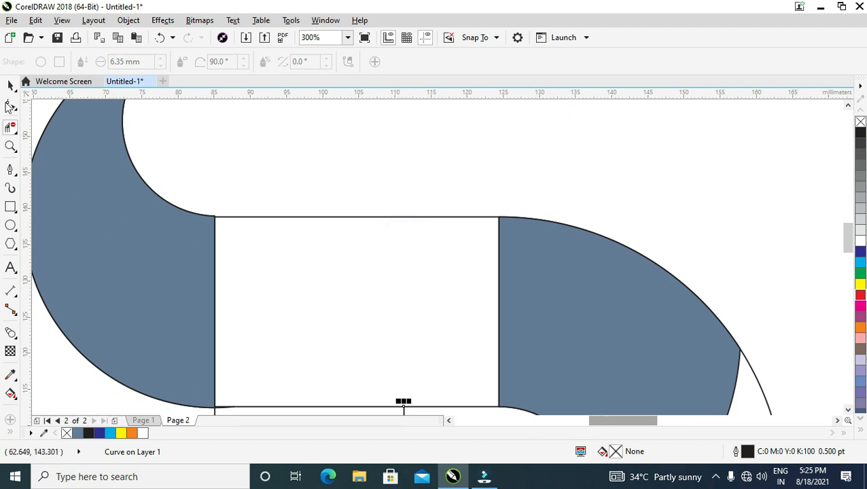
Step: Smart Fill the single rectangle between the crescent and the curved right piece with blue-grey
{"action": "left_click", "coordinate": [11, 82]}
{"action": "scroll", "coordinate": [298, 228], "scroll_direction": "down", "scroll_amount": 1}
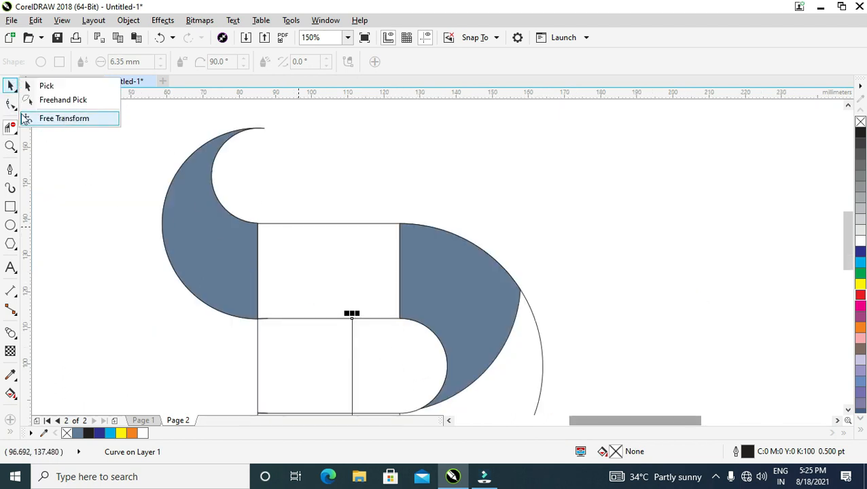
{"action": "left_click", "coordinate": [9, 90]}
{"action": "left_click", "coordinate": [215, 166]}
{"action": "left_click", "coordinate": [213, 240]}
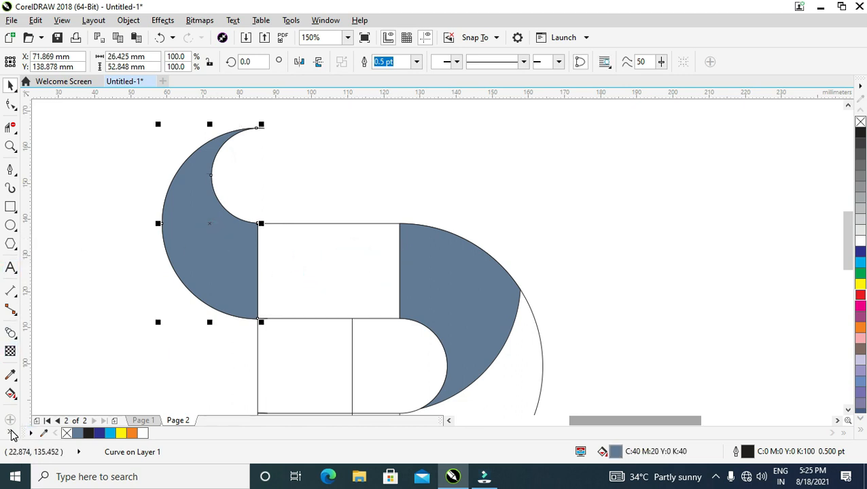
{"action": "left_click", "coordinate": [32, 423]}
{"action": "left_click", "coordinate": [312, 246]}
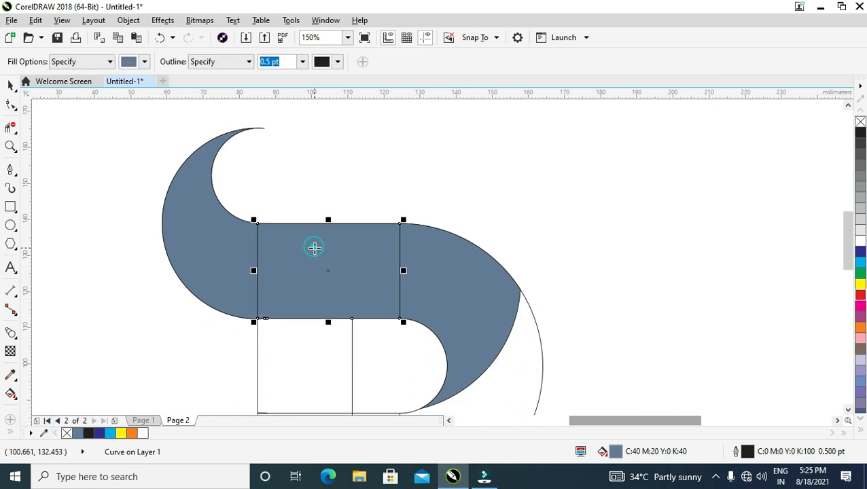
Step: Weld the crescent, the filled rectangle and the curved right piece into one S-shaped object
{"action": "left_click", "coordinate": [9, 86]}
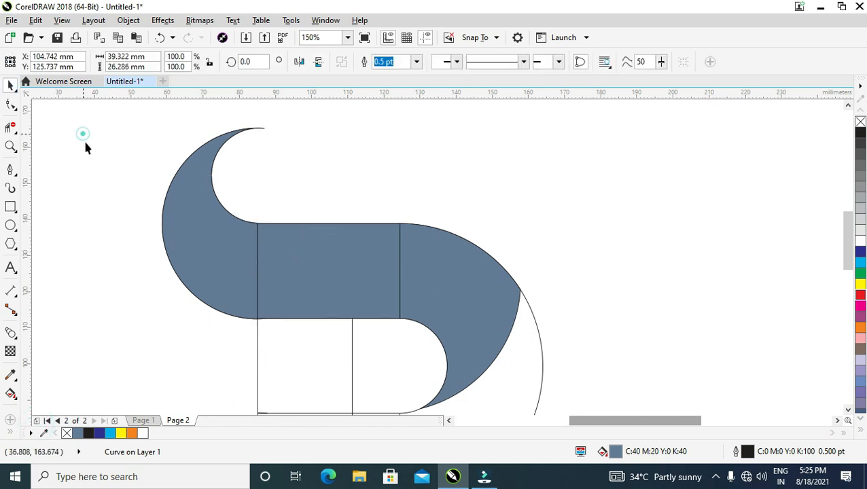
{"action": "left_click", "coordinate": [83, 136]}
{"action": "left_click", "coordinate": [198, 236]}
{"action": "left_click", "coordinate": [305, 256], "text": "shift"}
{"action": "left_click", "coordinate": [445, 279], "text": "shift"}
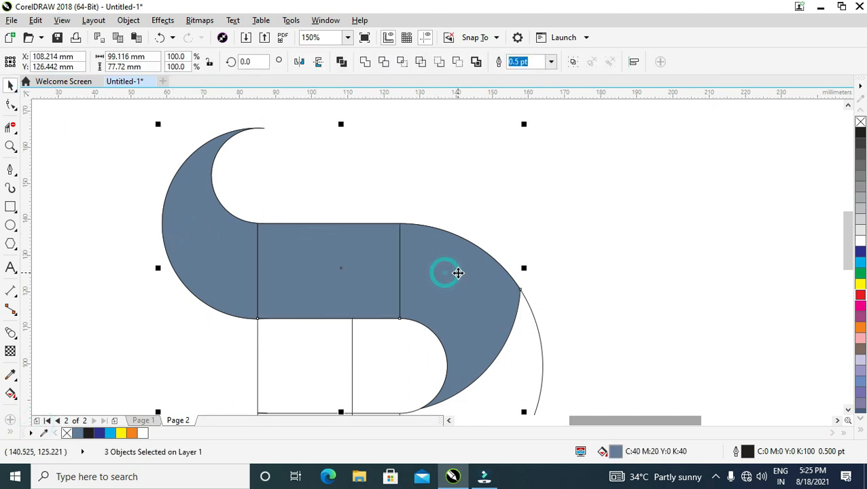
{"action": "left_click", "coordinate": [365, 63]}
{"action": "left_click", "coordinate": [680, 246]}
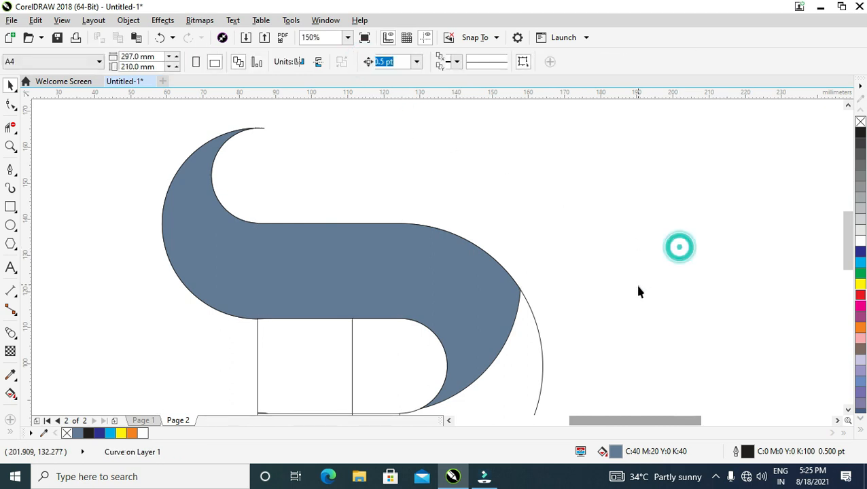
{"action": "scroll", "coordinate": [632, 306], "scroll_direction": "down", "scroll_amount": 2}
{"action": "left_click", "coordinate": [562, 369]}
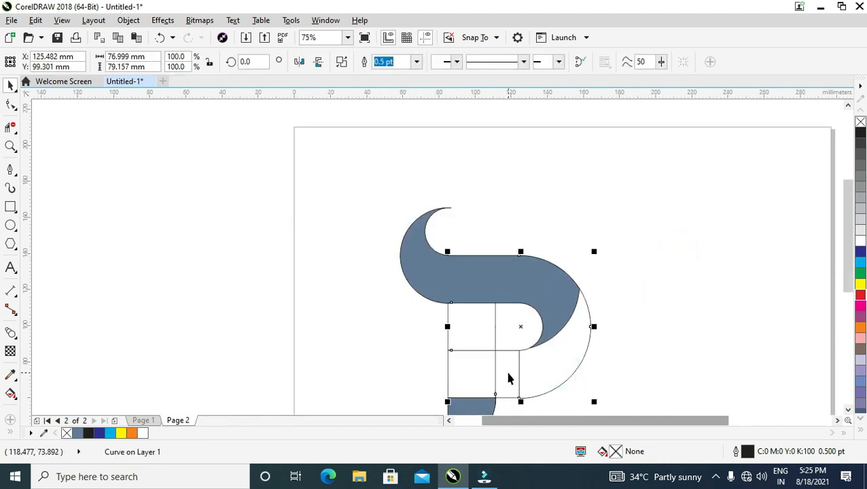
{"action": "scroll", "coordinate": [493, 376], "scroll_direction": "up", "scroll_amount": 2}
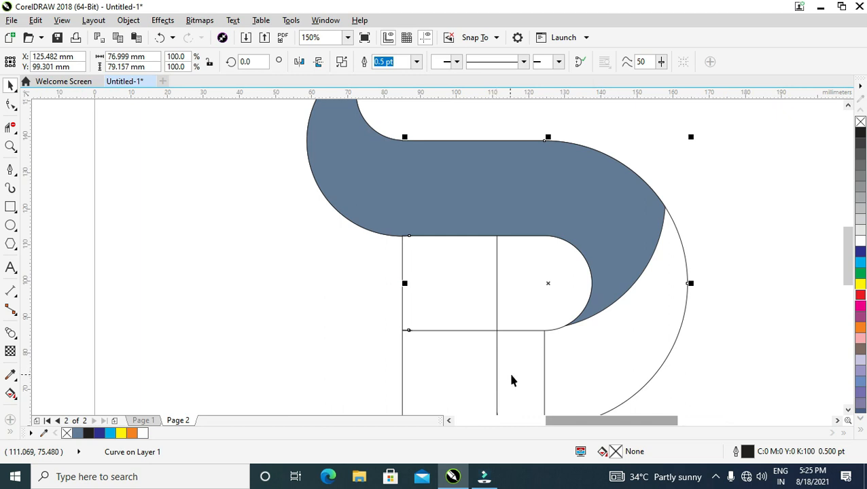
{"action": "scroll", "coordinate": [511, 381], "scroll_direction": "down", "scroll_amount": 2}
{"action": "left_click", "coordinate": [478, 387]}
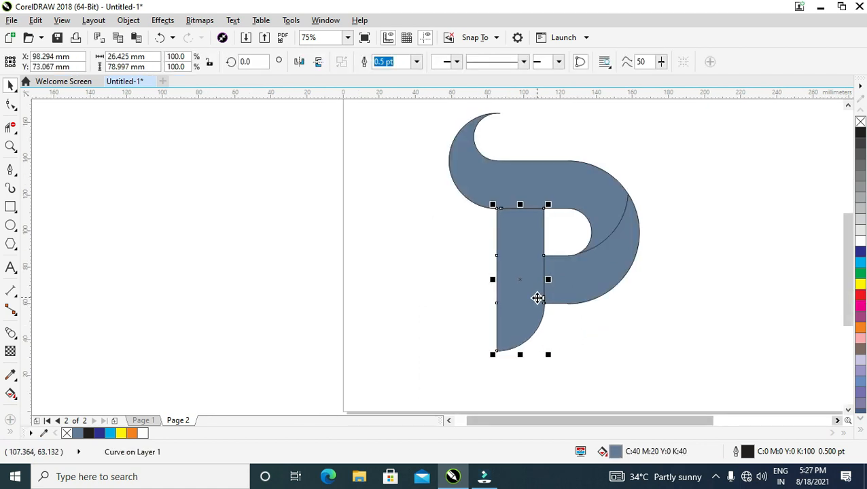
{"action": "left_click", "coordinate": [678, 261]}
Step: Apply a linear fountain fill to the upper S-shaped piece, running from yellow at the horn end to orange at the bowl
{"action": "left_click", "coordinate": [471, 172]}
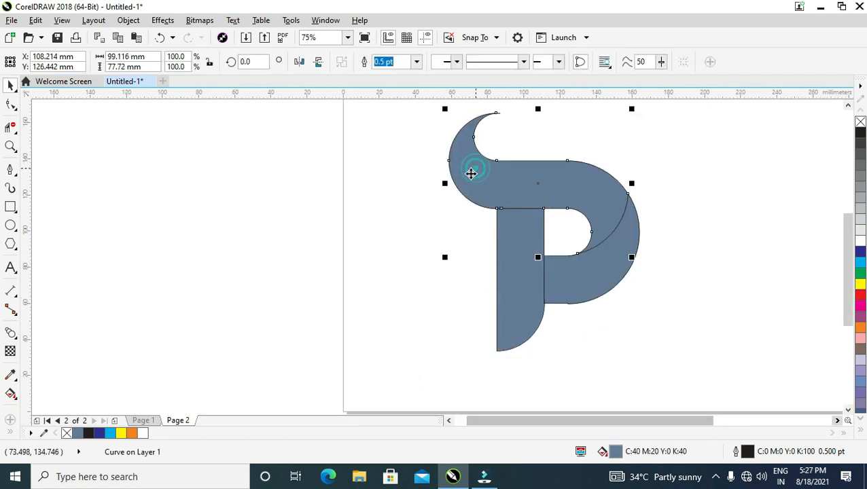
{"action": "left_click", "coordinate": [7, 395]}
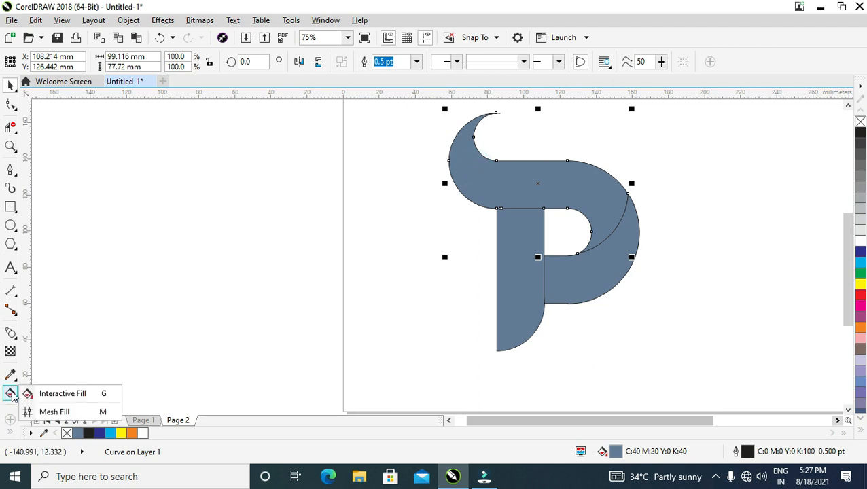
{"action": "left_click", "coordinate": [51, 395]}
{"action": "left_click_drag", "start_coordinate": [542, 192], "coordinate": [602, 199]}
{"action": "left_click", "coordinate": [862, 329]}
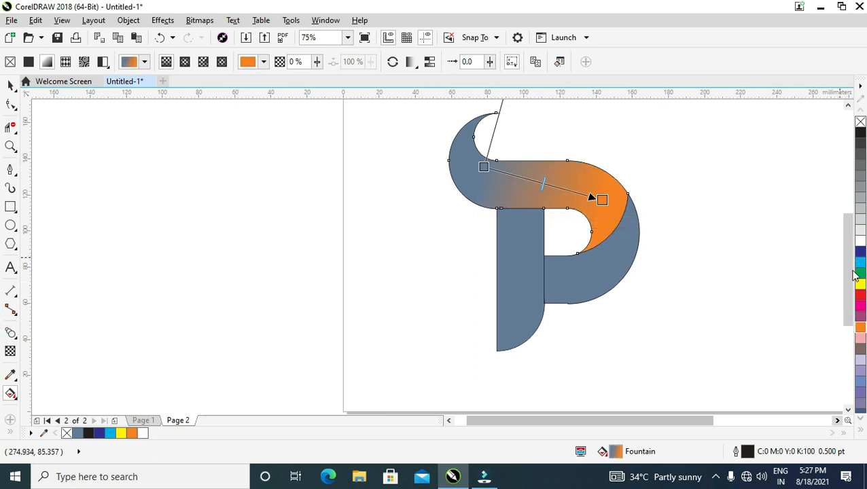
{"action": "left_click_drag", "start_coordinate": [860, 284], "coordinate": [607, 197]}
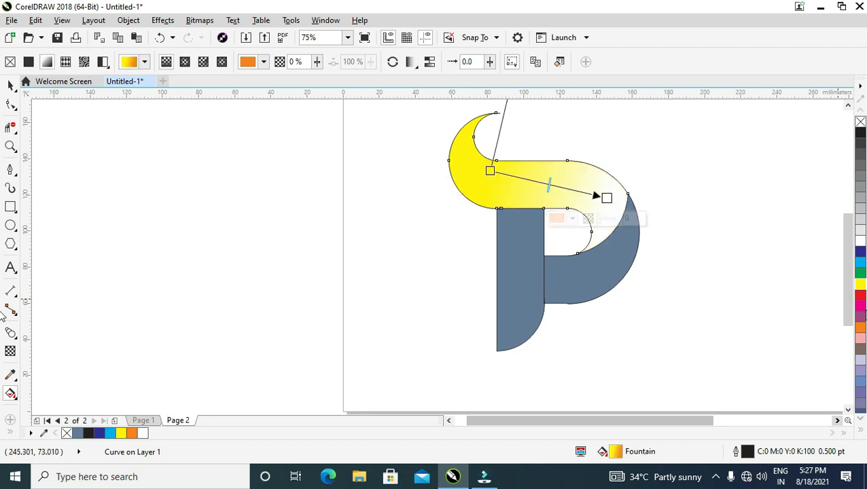
{"action": "left_click_drag", "start_coordinate": [862, 333], "coordinate": [607, 198]}
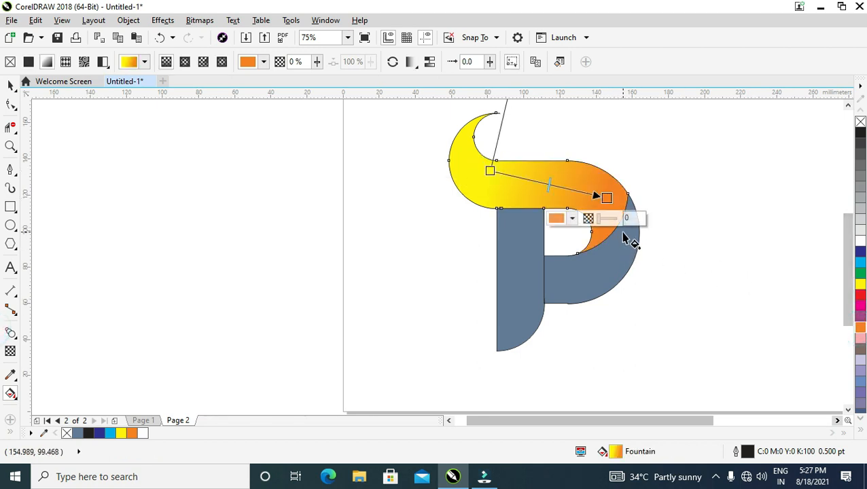
{"action": "left_click_drag", "start_coordinate": [625, 234], "coordinate": [563, 287]}
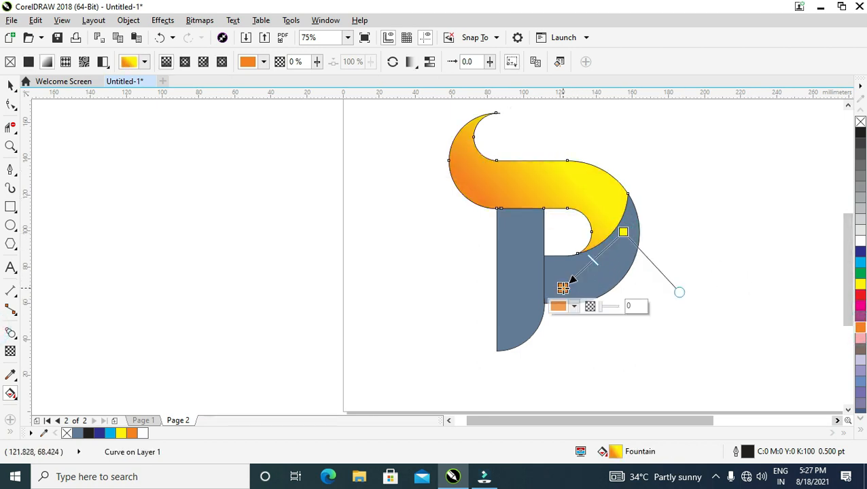
{"action": "key", "text": "ctrl+z"}
{"action": "left_click_drag", "start_coordinate": [612, 249], "coordinate": [617, 248]}
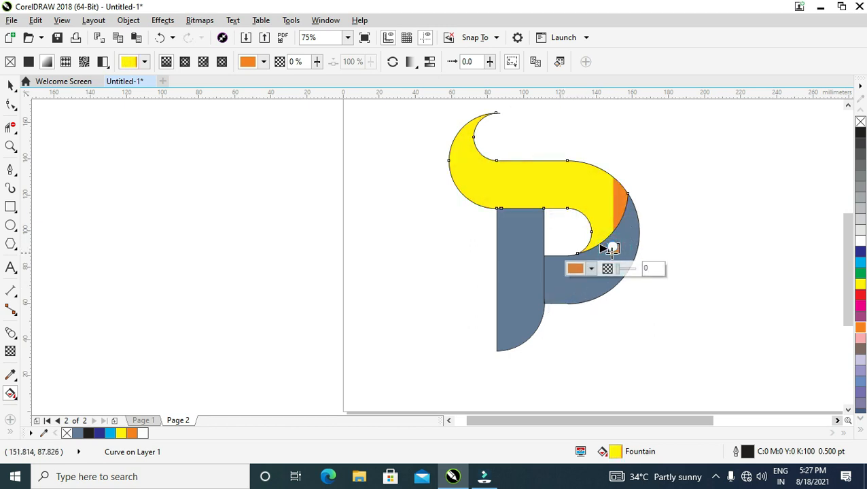
{"action": "key", "text": "ctrl+z"}
{"action": "left_click", "coordinate": [11, 62]}
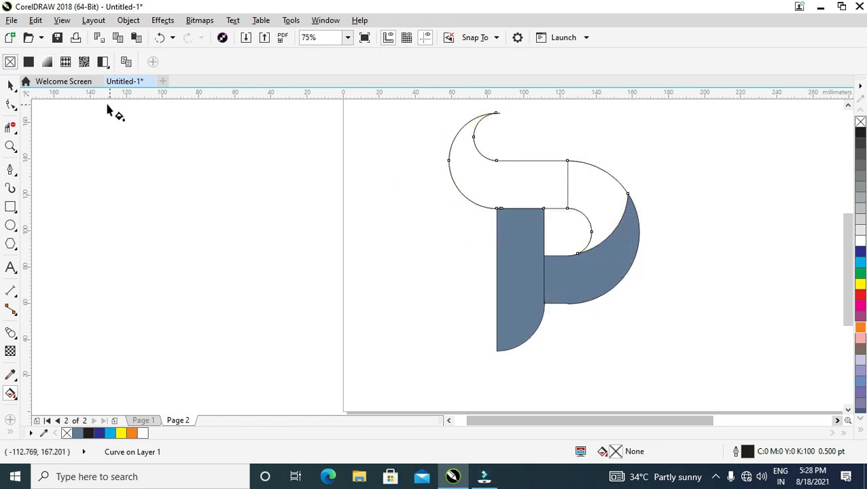
{"action": "key", "text": "ctrl+z"}
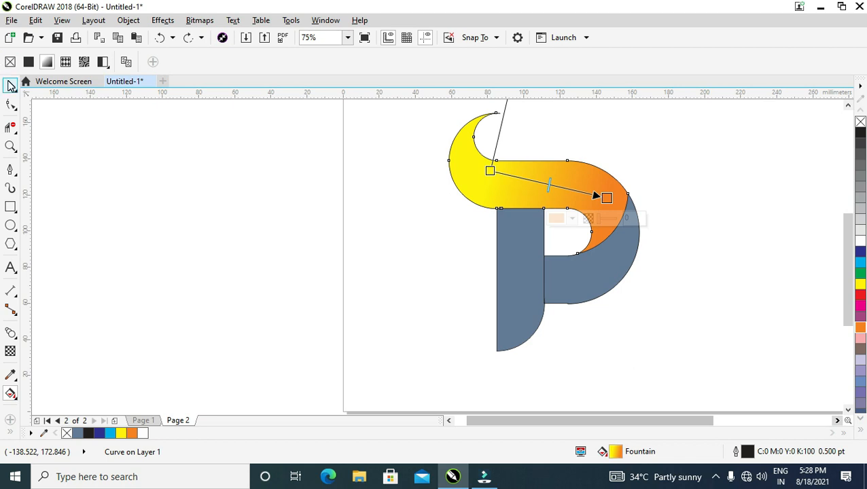
Step: Give the lower bowl piece of the P a linear fountain fill with orange near the stem and yellow toward the outer curve
{"action": "left_click", "coordinate": [11, 87]}
{"action": "left_click", "coordinate": [342, 228]}
{"action": "left_click", "coordinate": [603, 278]}
{"action": "left_click", "coordinate": [560, 282]}
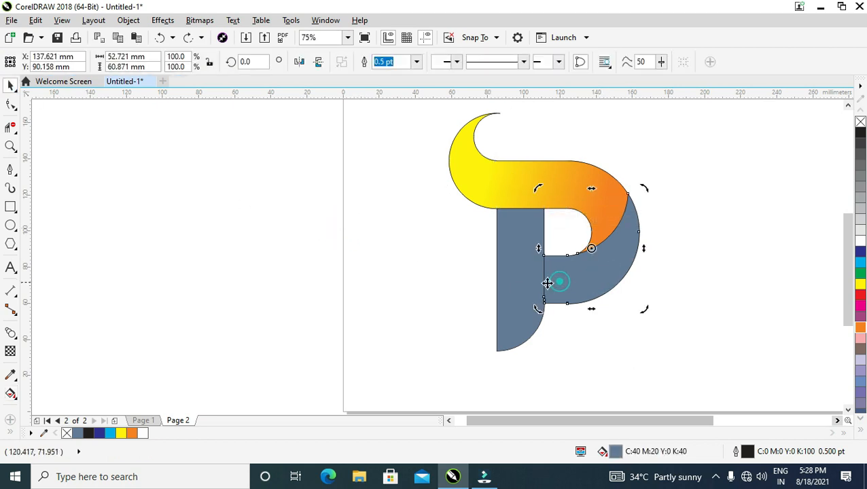
{"action": "left_click", "coordinate": [861, 275]}
{"action": "left_click", "coordinate": [11, 394]}
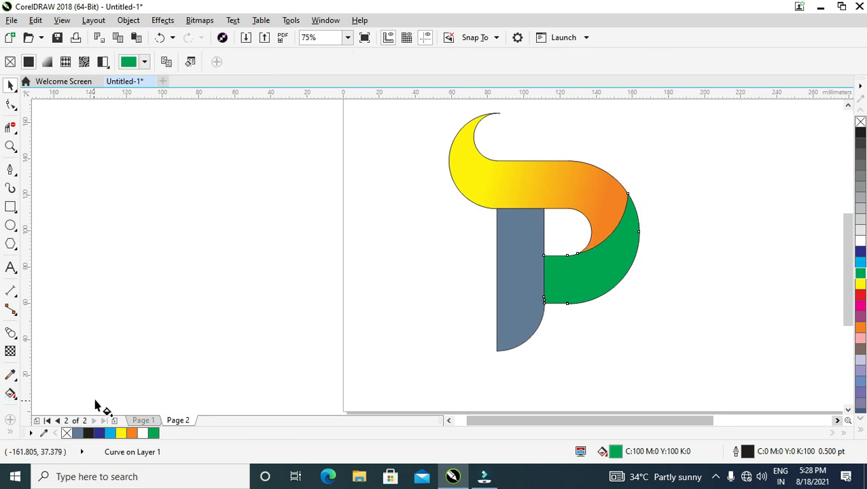
{"action": "left_click_drag", "start_coordinate": [550, 302], "coordinate": [623, 243]}
{"action": "left_click", "coordinate": [861, 328]}
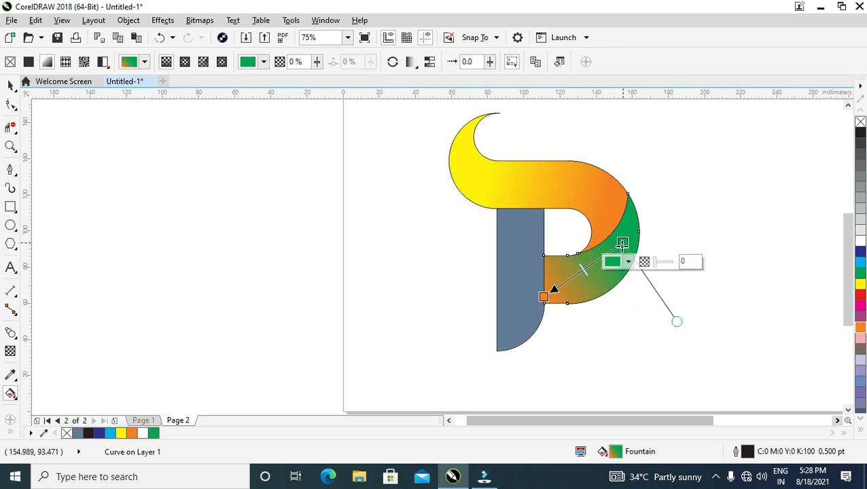
{"action": "left_click", "coordinate": [861, 284]}
Step: Reposition the bowl gradient's ends, keeping yellow by the outer curve and orange by the stem, and nudge the yellow start of the upper piece's gradient
{"action": "left_click_drag", "start_coordinate": [550, 295], "coordinate": [610, 257]}
{"action": "left_click_drag", "start_coordinate": [682, 206], "coordinate": [559, 290]}
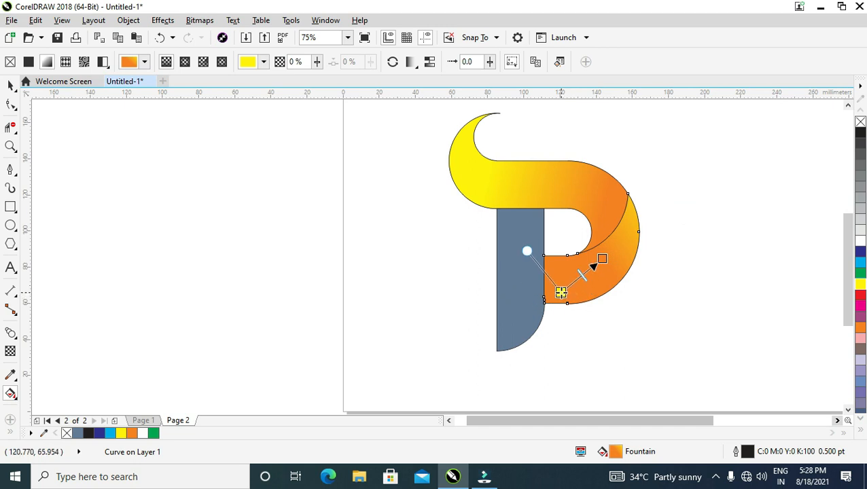
{"action": "left_click_drag", "start_coordinate": [601, 257], "coordinate": [531, 314]}
{"action": "left_click_drag", "start_coordinate": [561, 291], "coordinate": [606, 256]}
{"action": "left_click_drag", "start_coordinate": [538, 307], "coordinate": [565, 285]}
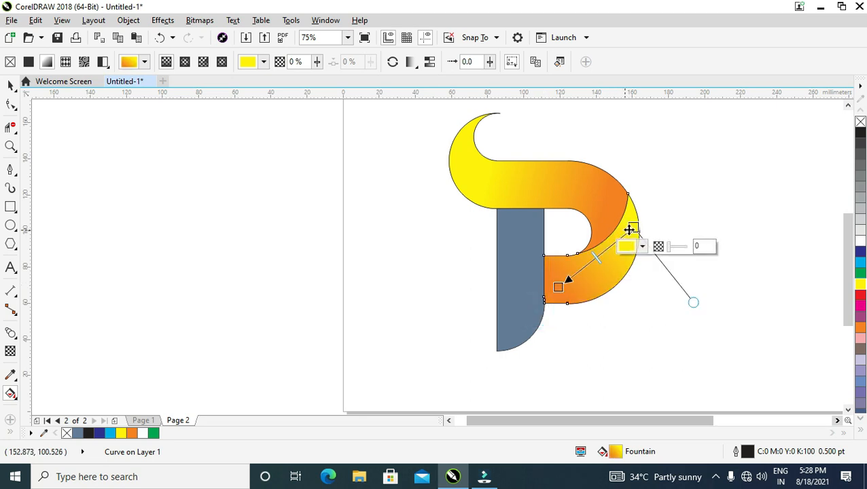
{"action": "left_click_drag", "start_coordinate": [632, 229], "coordinate": [624, 231]}
{"action": "left_click", "coordinate": [591, 208]}
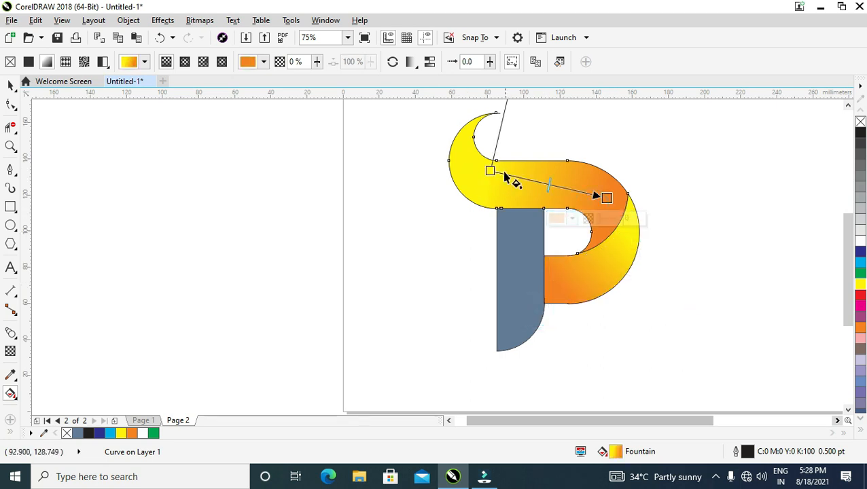
{"action": "mouse_move", "coordinate": [489, 169]}
{"action": "left_mouse_down"}
{"action": "mouse_move", "coordinate": [601, 179]}
{"action": "mouse_move", "coordinate": [493, 167]}
{"action": "left_mouse_up"}
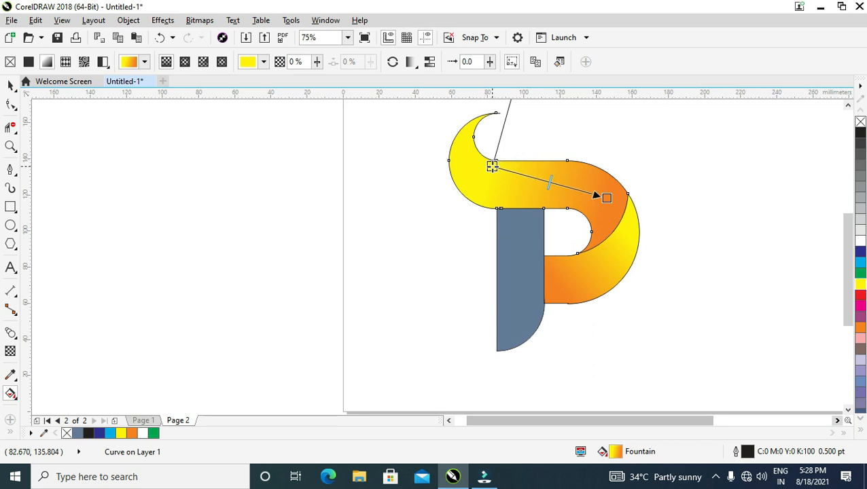
Step: Apply a vertical fountain fill to the stem of the P using yellow and orange
{"action": "left_click", "coordinate": [520, 238]}
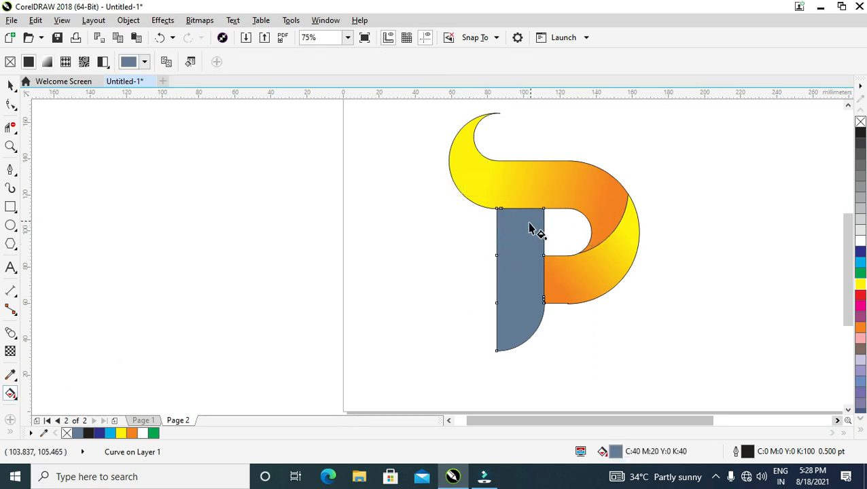
{"action": "left_click_drag", "start_coordinate": [531, 228], "coordinate": [520, 321]}
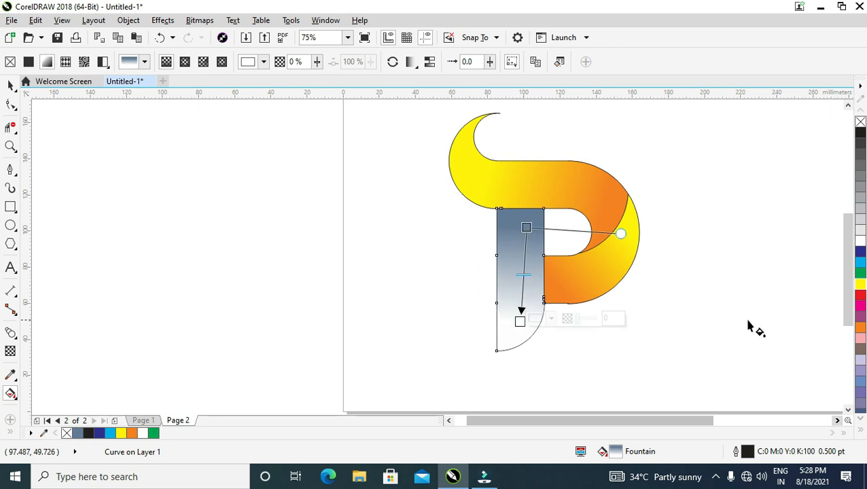
{"action": "left_click", "coordinate": [860, 327]}
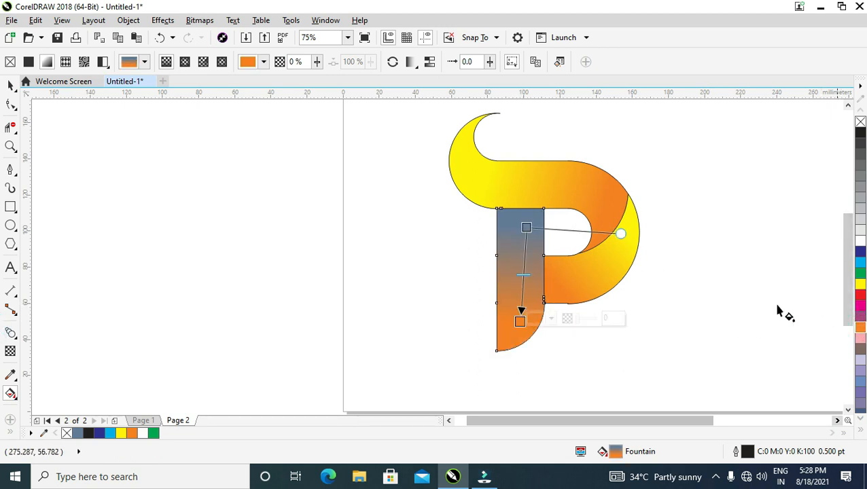
{"action": "left_click", "coordinate": [527, 226]}
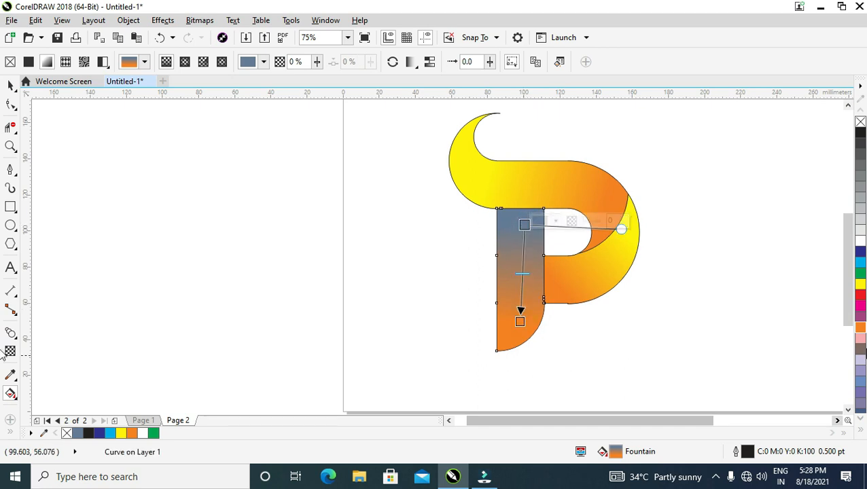
{"action": "left_click", "coordinate": [861, 285]}
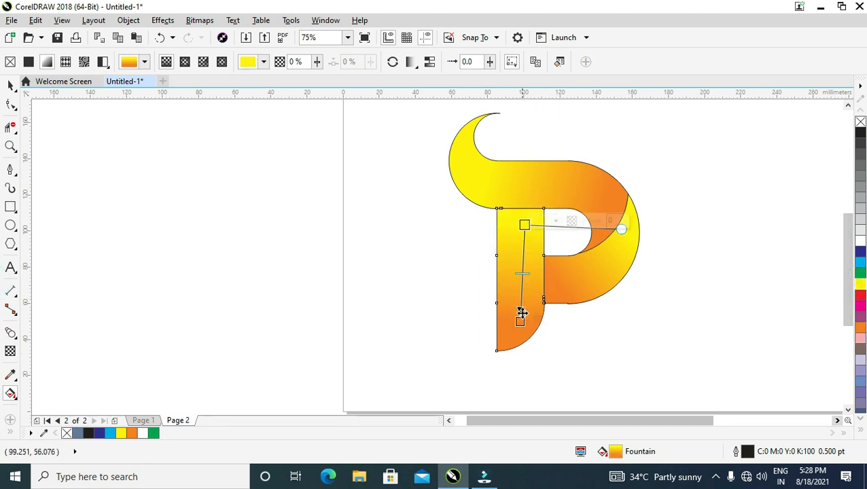
Step: Reverse the stem's gradient so orange sits at its upper end and yellow at its lower end
{"action": "mouse_move", "coordinate": [515, 319]}
{"action": "left_mouse_down"}
{"action": "mouse_move", "coordinate": [505, 224]}
{"action": "mouse_move", "coordinate": [519, 328]}
{"action": "left_mouse_up"}
{"action": "left_click_drag", "start_coordinate": [506, 220], "coordinate": [521, 324]}
{"action": "left_click_drag", "start_coordinate": [472, 170], "coordinate": [521, 225]}
{"action": "left_click_drag", "start_coordinate": [520, 324], "coordinate": [522, 315]}
Step: Select all pieces of the P logo and remove their outlines
{"action": "left_click", "coordinate": [11, 85]}
{"action": "scroll", "coordinate": [262, 140], "scroll_direction": "down", "scroll_amount": 1}
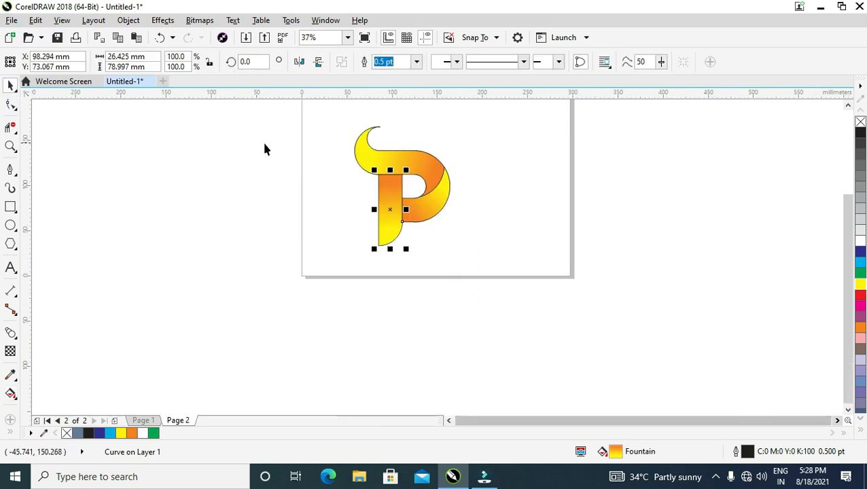
{"action": "left_click", "coordinate": [263, 141]}
{"action": "left_click_drag", "start_coordinate": [321, 118], "coordinate": [505, 281]}
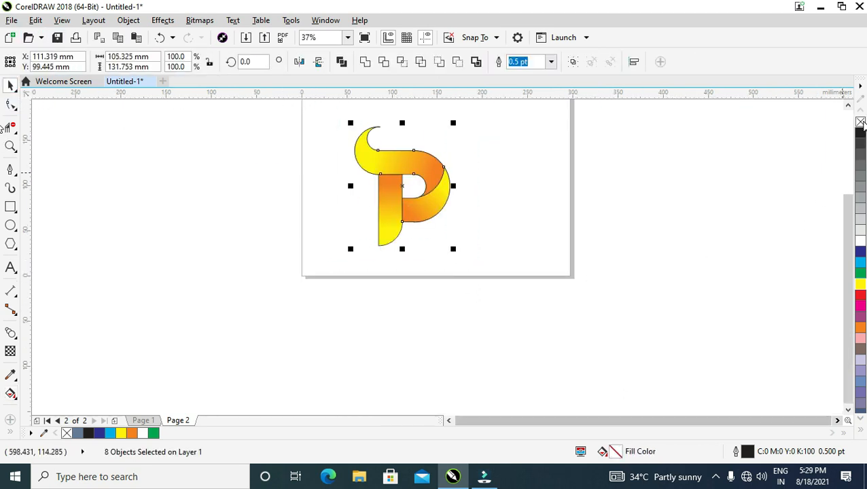
{"action": "left_click", "coordinate": [631, 104]}
{"action": "scroll", "coordinate": [343, 155], "scroll_direction": "up", "scroll_amount": 1}
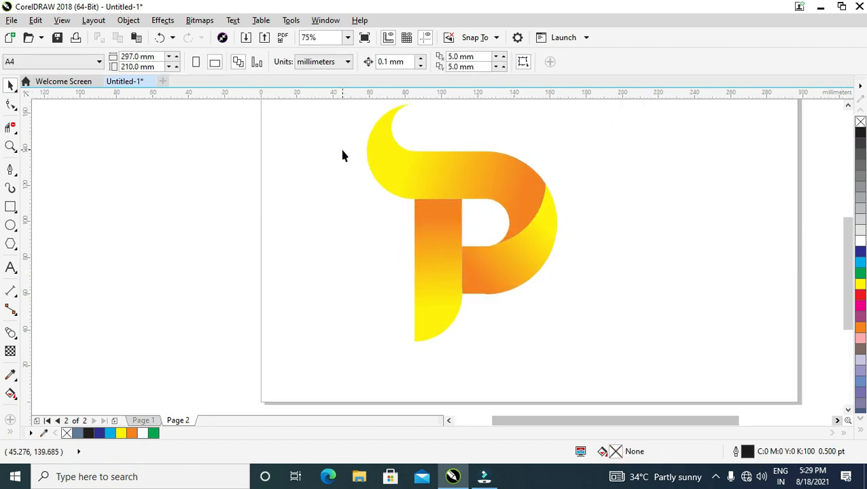
Step: Move the whole P logo closer to the centre of the page
{"action": "scroll", "coordinate": [342, 153], "scroll_direction": "down", "scroll_amount": 1}
{"action": "left_click", "coordinate": [849, 106]}
{"action": "left_click", "coordinate": [849, 106]}
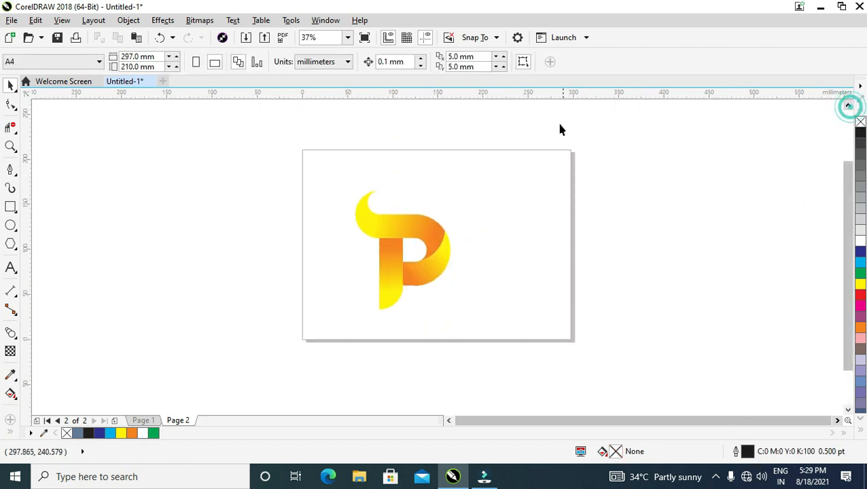
{"action": "left_click_drag", "start_coordinate": [513, 184], "coordinate": [310, 339]}
{"action": "left_click_drag", "start_coordinate": [388, 255], "coordinate": [417, 246]}
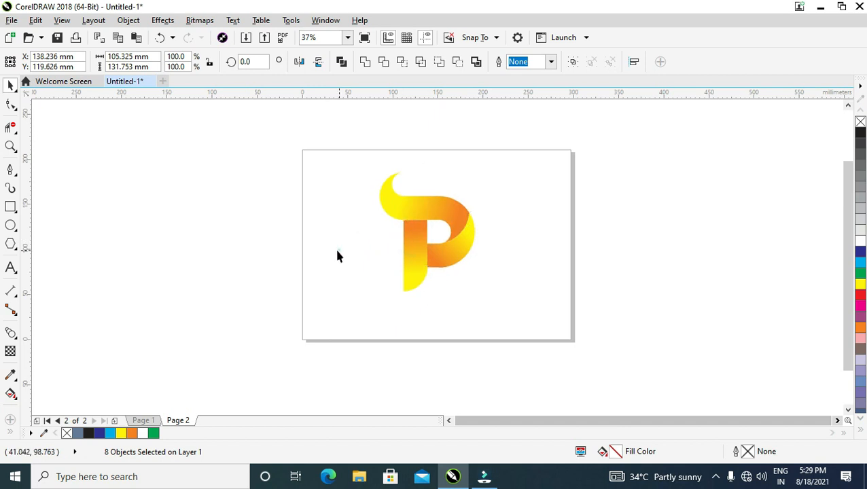
{"action": "left_click", "coordinate": [335, 247]}
Step: Draw an unfilled rectangle about 171 × 160 mm around the P and shift it slightly upward to frame the logo
{"action": "left_click", "coordinate": [11, 212]}
{"action": "left_click", "coordinate": [349, 174]}
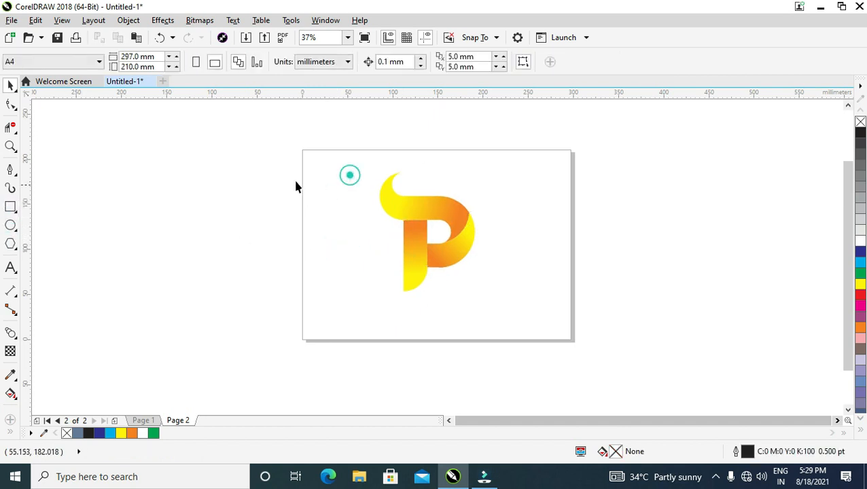
{"action": "left_click", "coordinate": [11, 211]}
{"action": "mouse_move", "coordinate": [351, 174]}
{"action": "left_mouse_down"}
{"action": "mouse_move", "coordinate": [477, 281]}
{"action": "mouse_move", "coordinate": [506, 317]}
{"action": "left_mouse_up"}
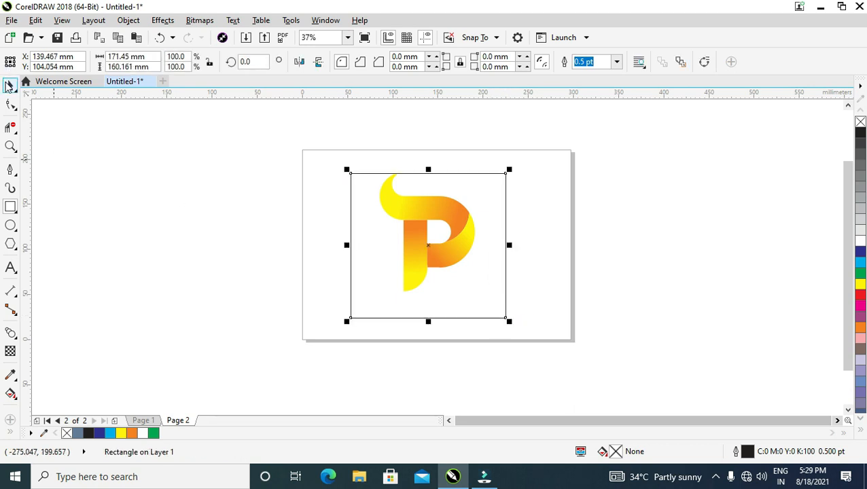
{"action": "left_click", "coordinate": [9, 85]}
{"action": "left_click_drag", "start_coordinate": [468, 177], "coordinate": [464, 169]}
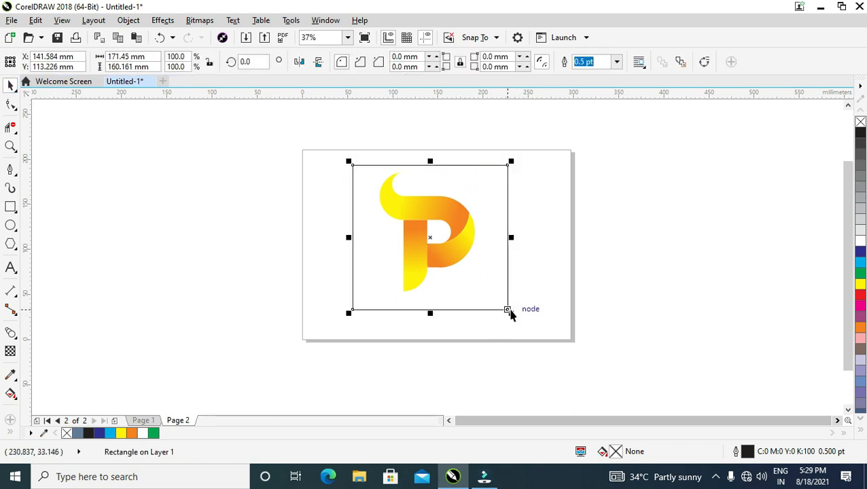
Step: Scale the frame from its centre to about 143 × 133 mm and add a concentric copy about 167 × 156 mm around it
{"action": "mouse_move", "coordinate": [508, 310]}
{"action": "left_mouse_down"}
{"action": "mouse_move", "coordinate": [500, 292]}
{"action": "mouse_move", "coordinate": [512, 299]}
{"action": "left_mouse_up"}
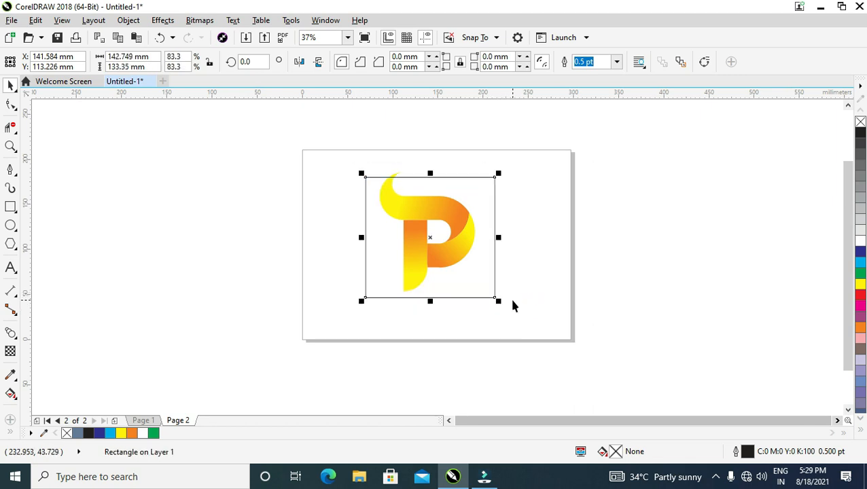
{"action": "left_click", "coordinate": [500, 303]}
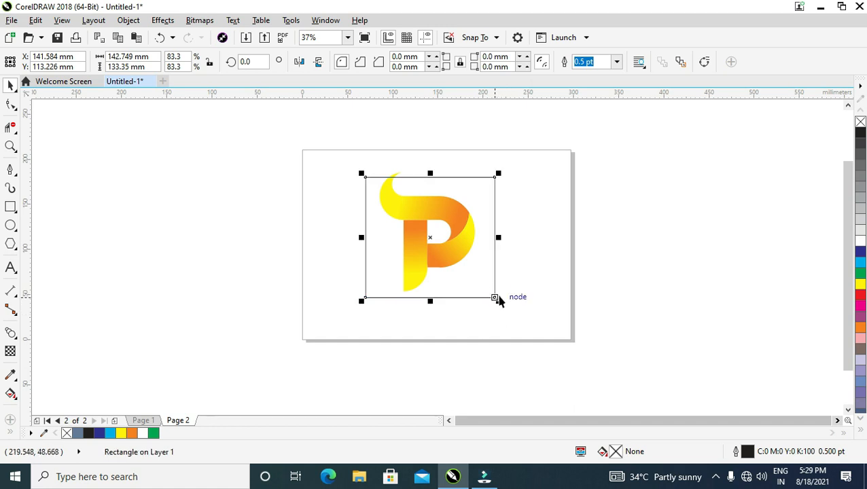
{"action": "left_click_drag", "start_coordinate": [498, 301], "coordinate": [512, 313]}
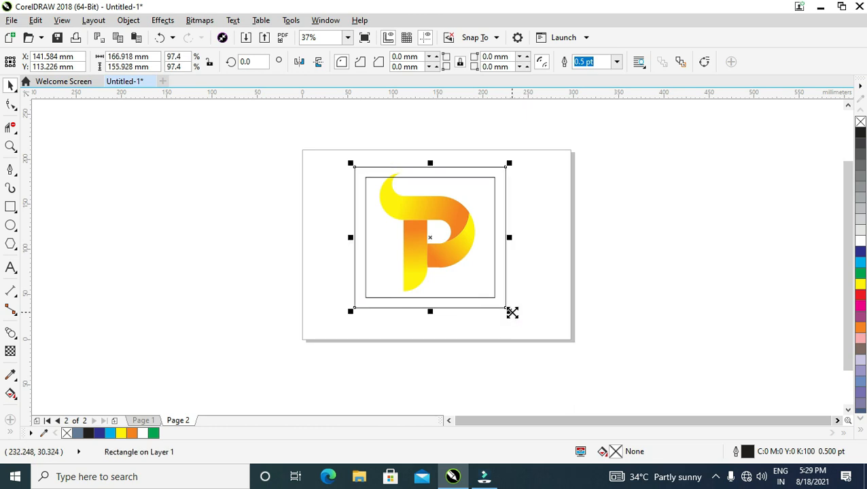
{"action": "left_click", "coordinate": [551, 247]}
{"action": "left_click_drag", "start_coordinate": [496, 246], "coordinate": [501, 247]}
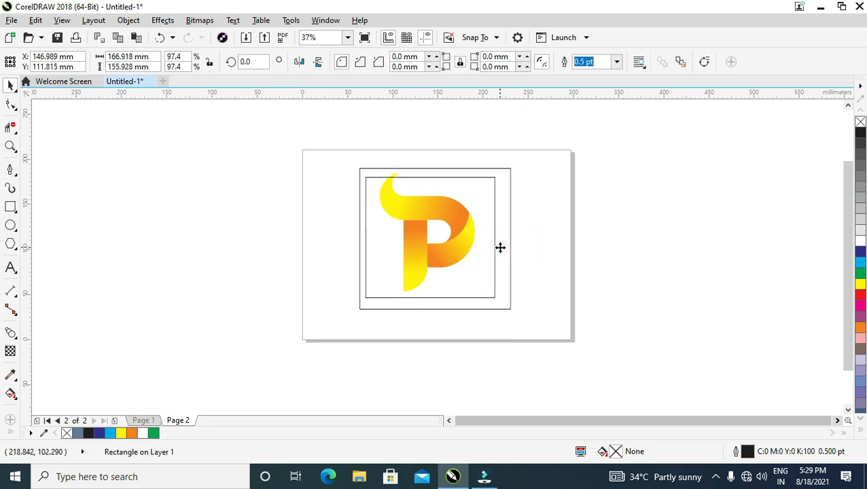
{"action": "left_click", "coordinate": [501, 247]}
{"action": "key", "text": "ctrl+z"}
Step: Give the outer rectangle around the P a cyan outline and a solid cyan fill
{"action": "left_click", "coordinate": [552, 247]}
{"action": "left_click", "coordinate": [494, 256]}
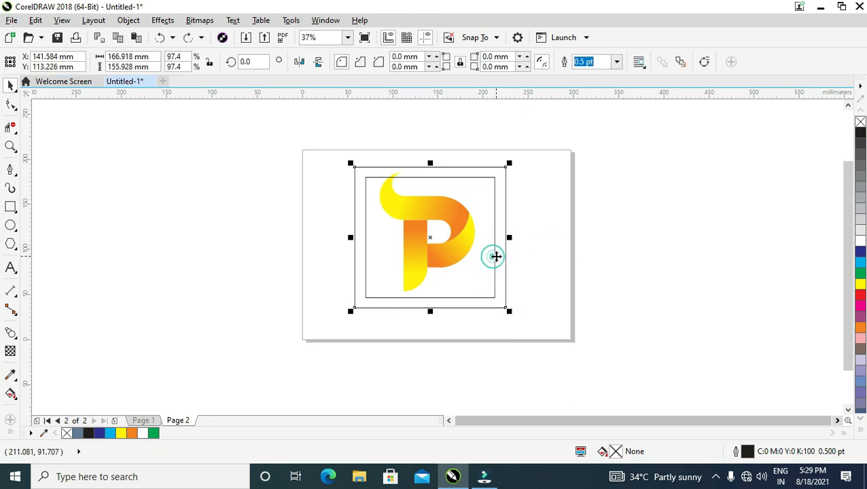
{"action": "right_click", "coordinate": [861, 263]}
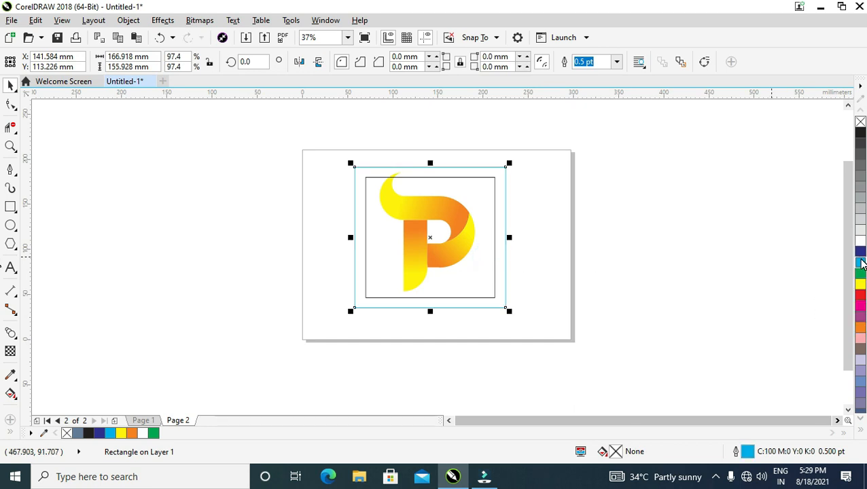
{"action": "left_click", "coordinate": [861, 263]}
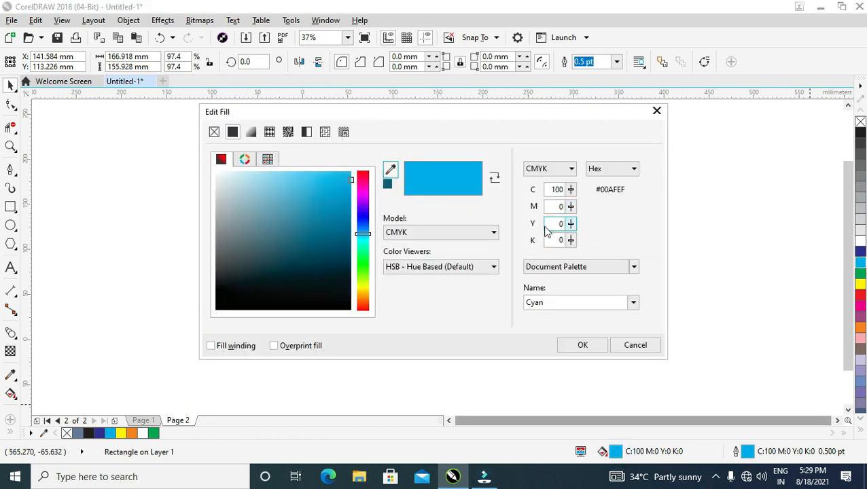
Step: Change the outer rectangle's fill to an elliptical cyan-to-white fountain fill, with the Y offset at 6% and the midpoint at 25%
{"action": "left_click", "coordinate": [250, 133]}
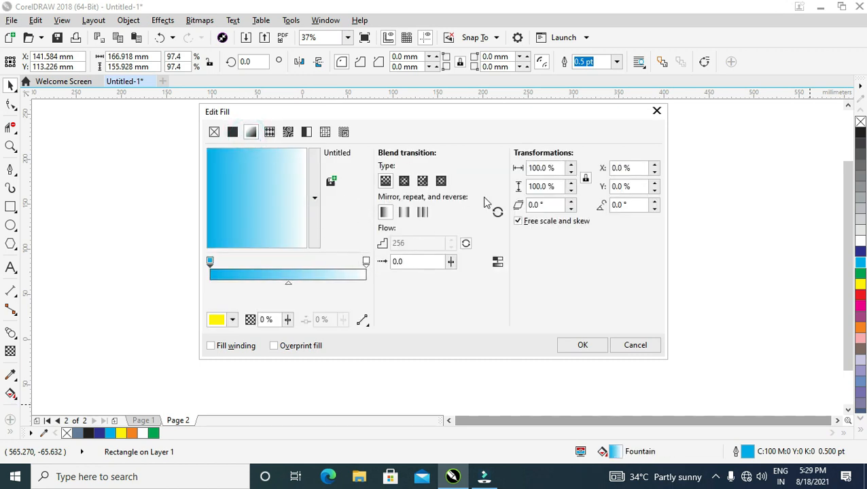
{"action": "left_click_drag", "start_coordinate": [282, 218], "coordinate": [261, 195]}
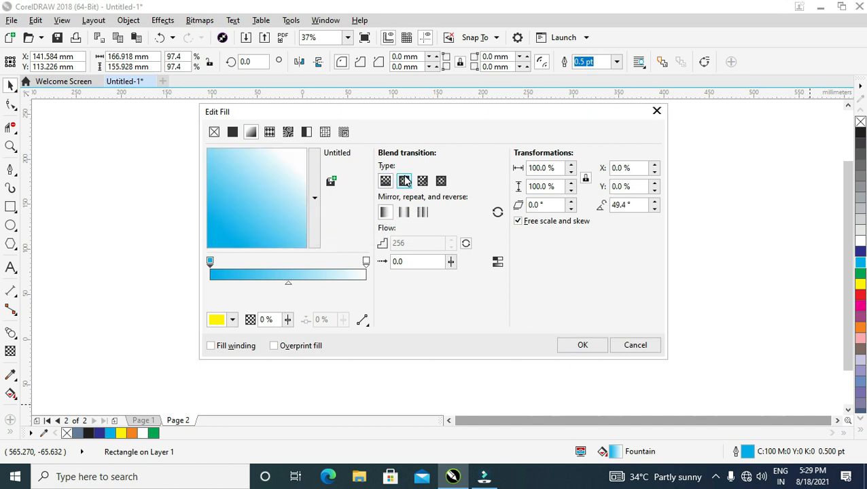
{"action": "left_click", "coordinate": [404, 180]}
{"action": "left_click", "coordinate": [259, 195]}
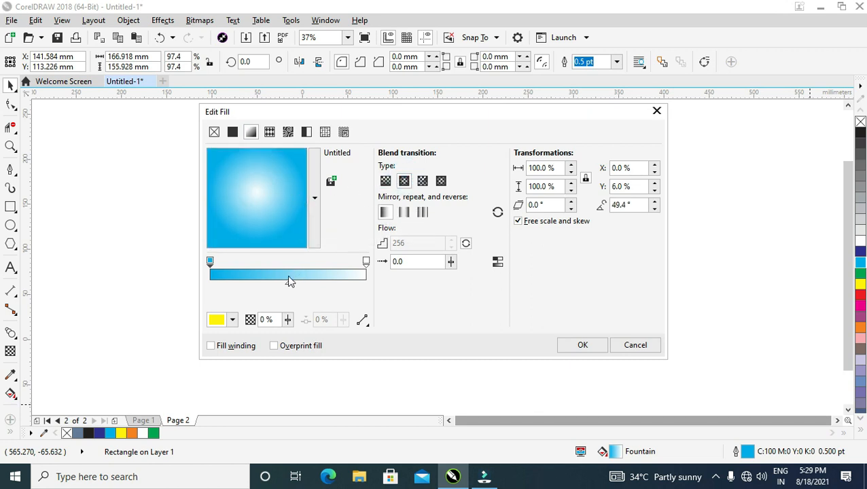
{"action": "left_click_drag", "start_coordinate": [290, 287], "coordinate": [252, 280]}
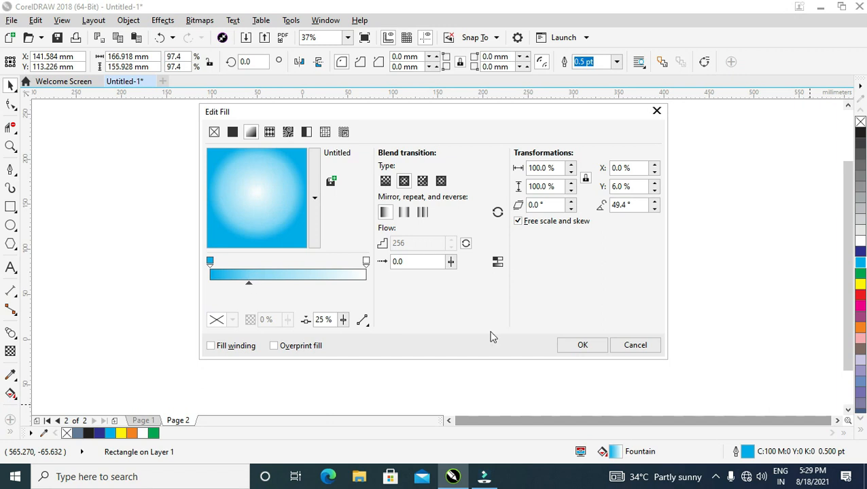
{"action": "left_click", "coordinate": [583, 345]}
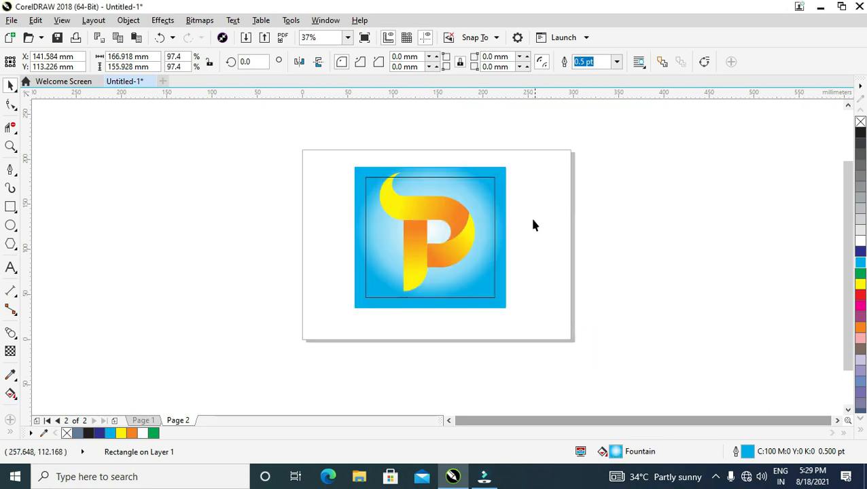
Step: Select the inner rectangle that frames the P logo
{"action": "scroll", "coordinate": [528, 197], "scroll_direction": "down", "scroll_amount": 2}
{"action": "scroll", "coordinate": [482, 175], "scroll_direction": "up", "scroll_amount": 2}
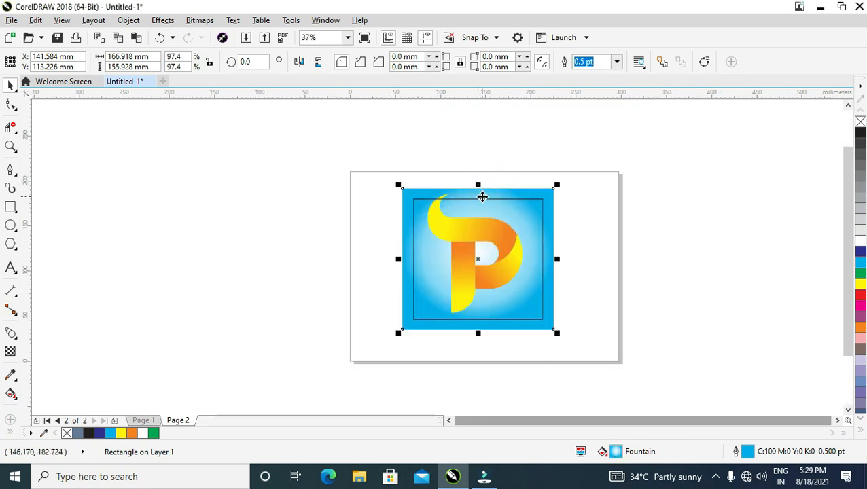
{"action": "left_click", "coordinate": [483, 199]}
{"action": "scroll", "coordinate": [482, 197], "scroll_direction": "up", "scroll_amount": 2}
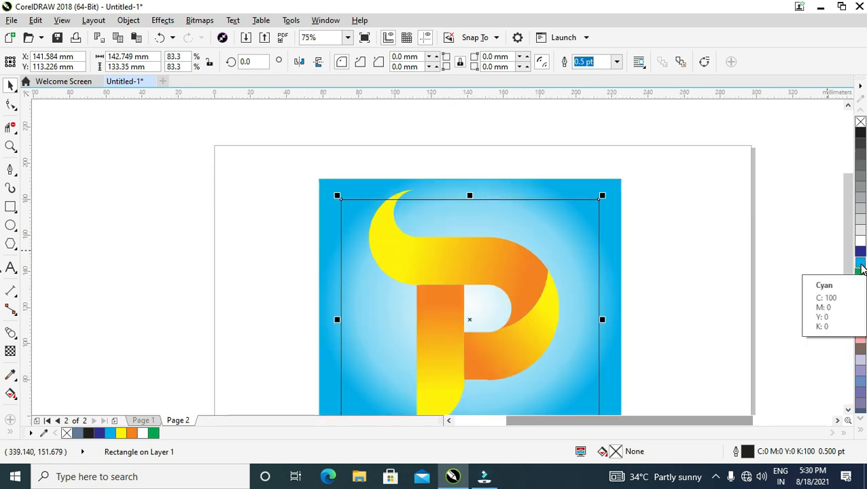
{"action": "key", "text": "Delete"}
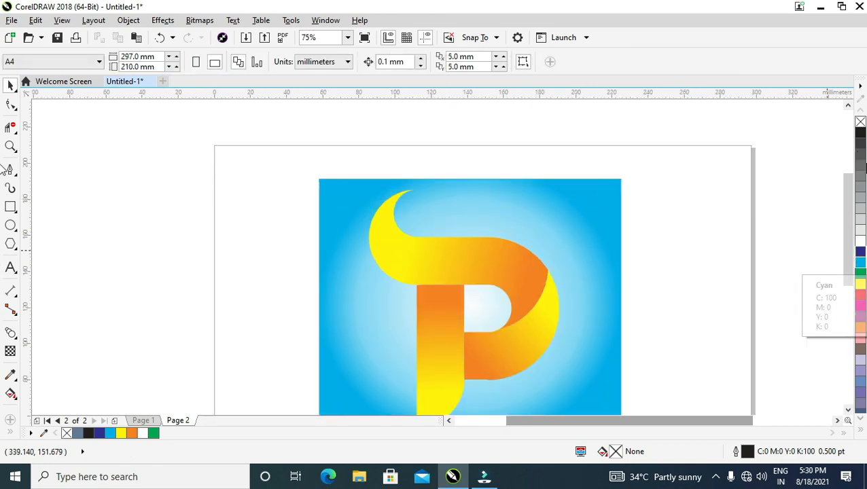
{"action": "left_click", "coordinate": [861, 123]}
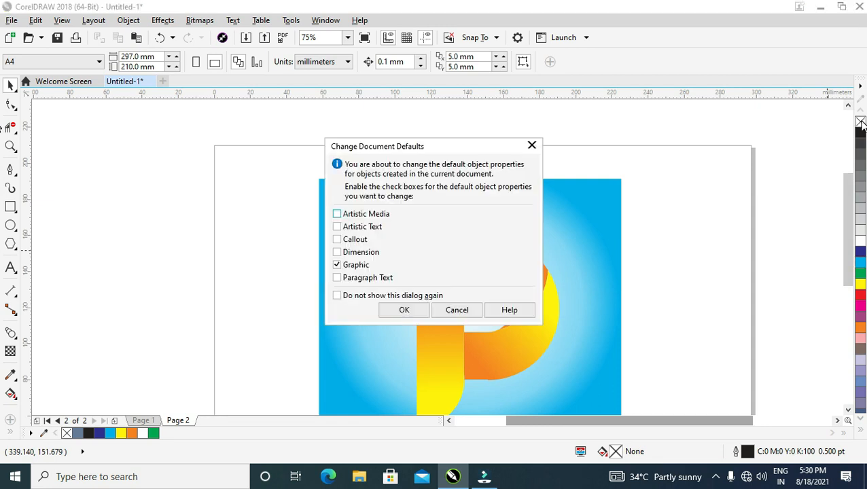
{"action": "left_click", "coordinate": [446, 312]}
{"action": "key", "text": "ctrl+z"}
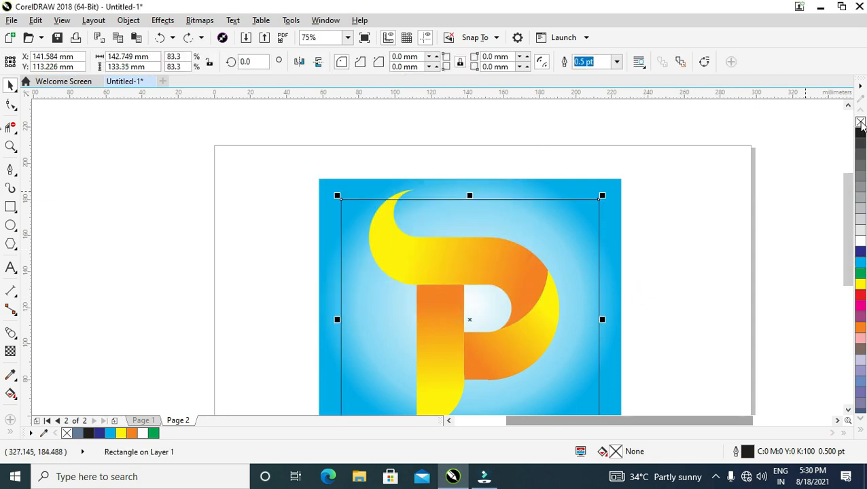
Step: Set the inner rectangle's outline colour to white
{"action": "right_click", "coordinate": [861, 246]}
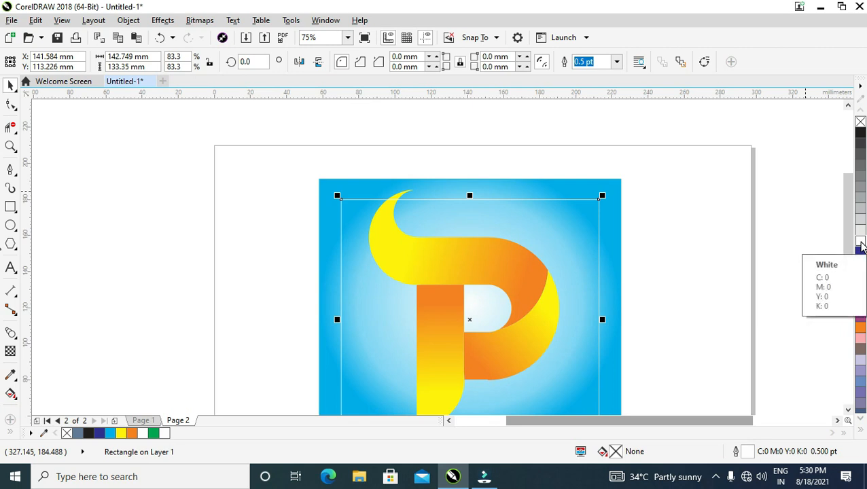
{"action": "left_click", "coordinate": [613, 276]}
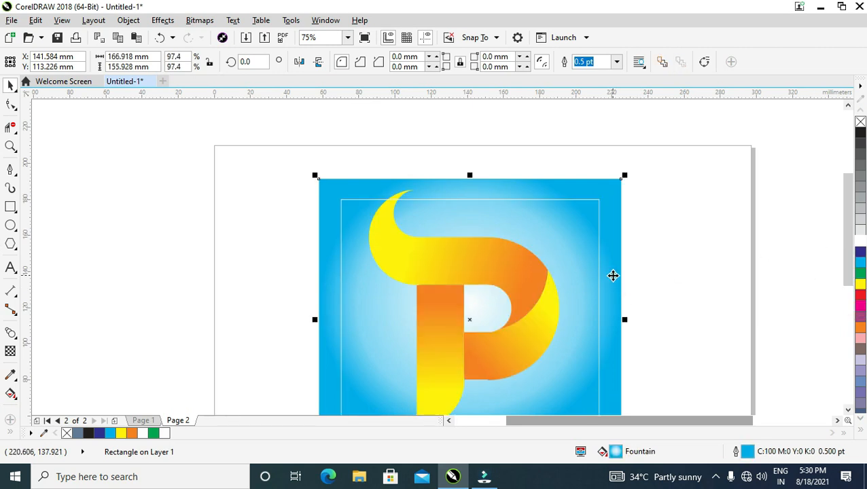
{"action": "left_click", "coordinate": [374, 157]}
{"action": "scroll", "coordinate": [428, 220], "scroll_direction": "up", "scroll_amount": 4}
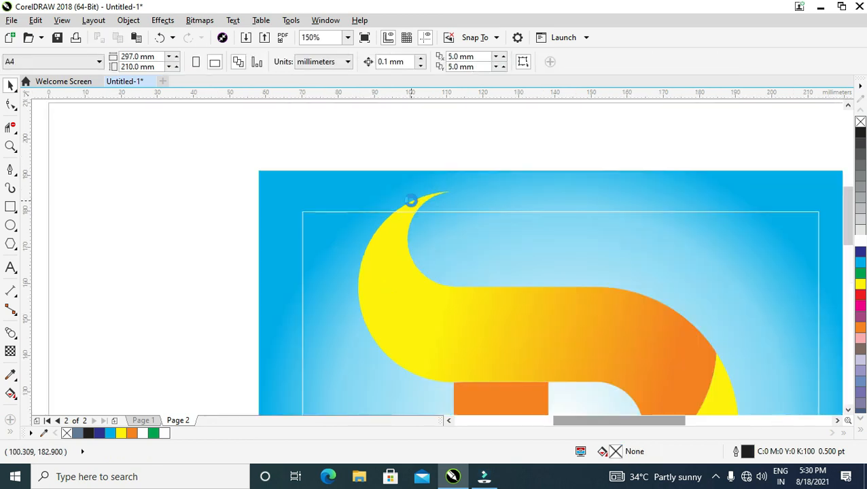
{"action": "left_click", "coordinate": [436, 228]}
{"action": "scroll", "coordinate": [400, 244], "scroll_direction": "down", "scroll_amount": 4}
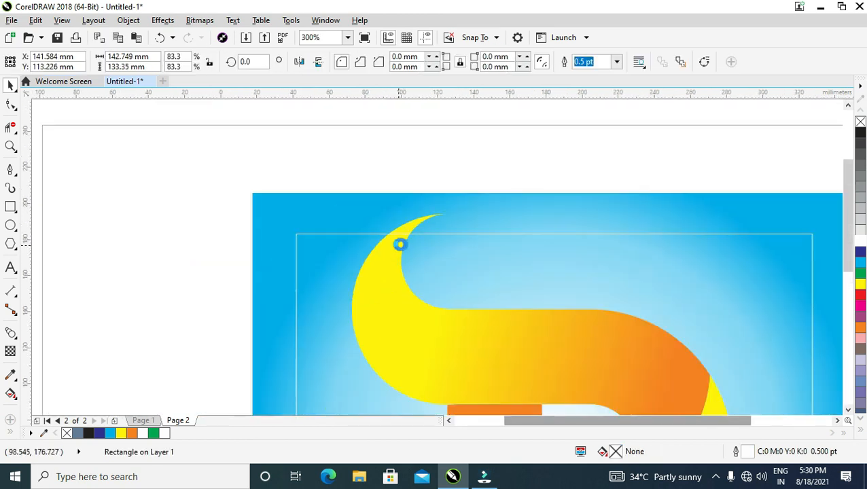
{"action": "left_click", "coordinate": [467, 300]}
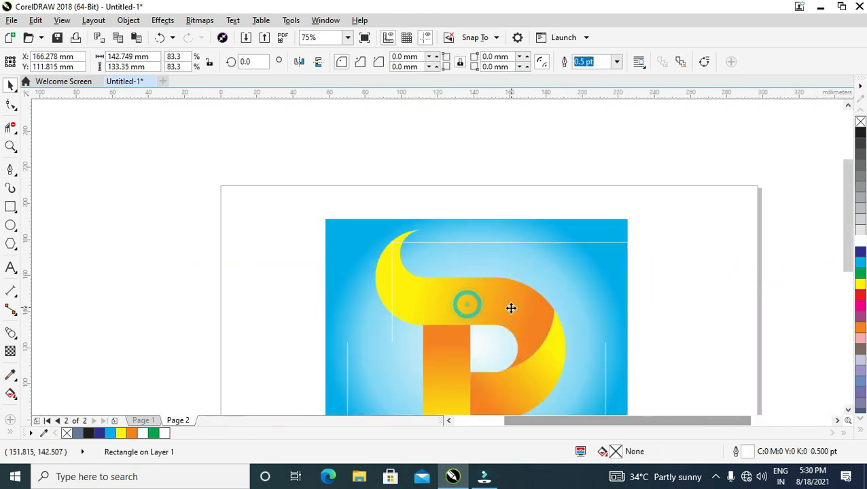
{"action": "left_click", "coordinate": [511, 308]}
{"action": "scroll", "coordinate": [555, 317], "scroll_direction": "down", "scroll_amount": 4}
{"action": "scroll", "coordinate": [555, 317], "scroll_direction": "up", "scroll_amount": 4}
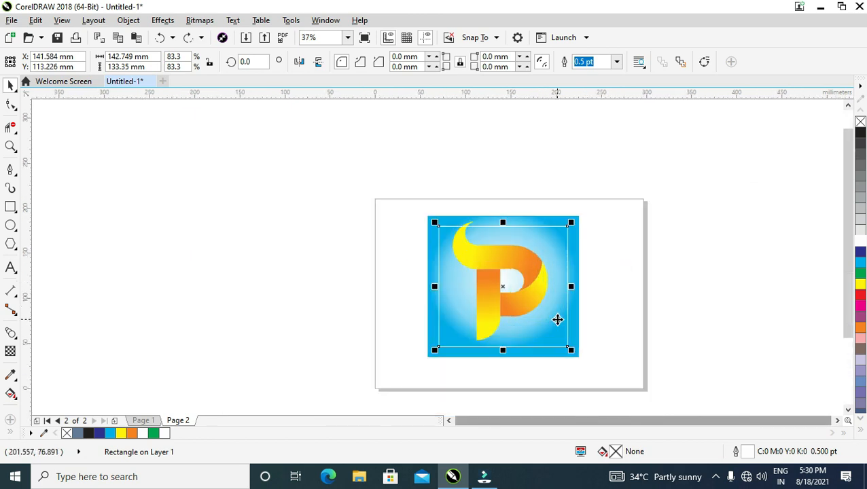
Step: Round all four corners of the inner rectangle with the Shape tool to a radius of about 10 mm
{"action": "left_click", "coordinate": [10, 104]}
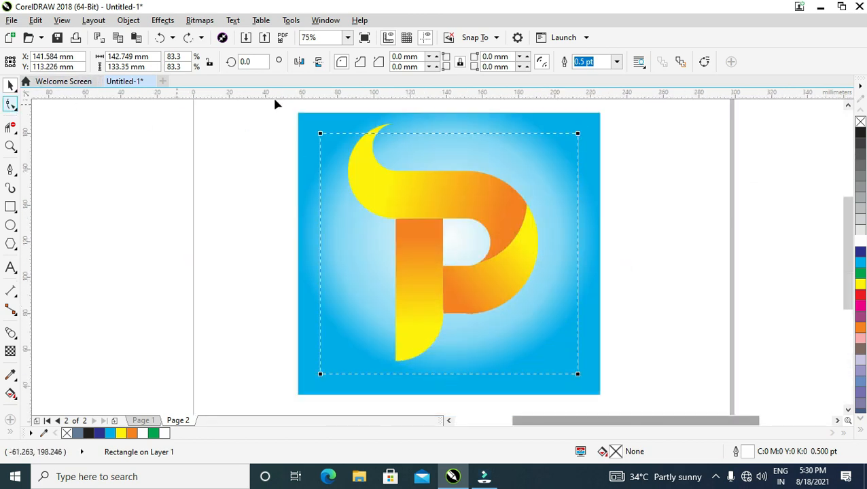
{"action": "left_click_drag", "start_coordinate": [320, 134], "coordinate": [340, 105]}
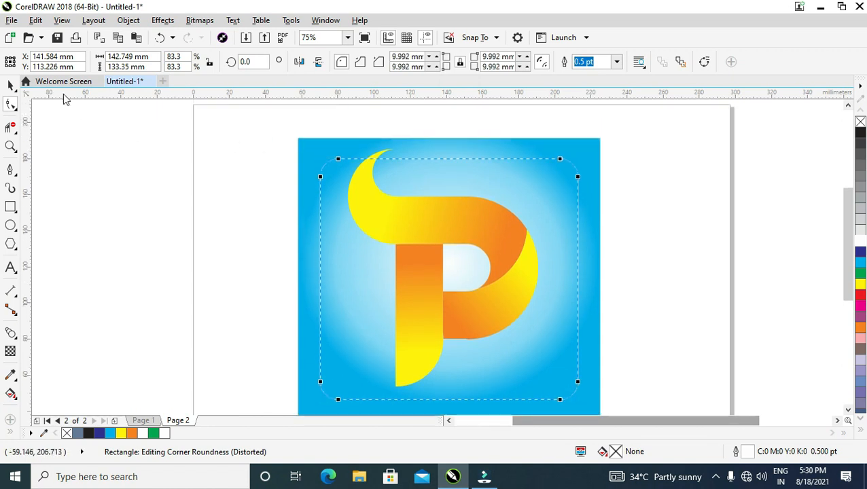
{"action": "left_click", "coordinate": [11, 85]}
{"action": "scroll", "coordinate": [496, 289], "scroll_direction": "down", "scroll_amount": 2}
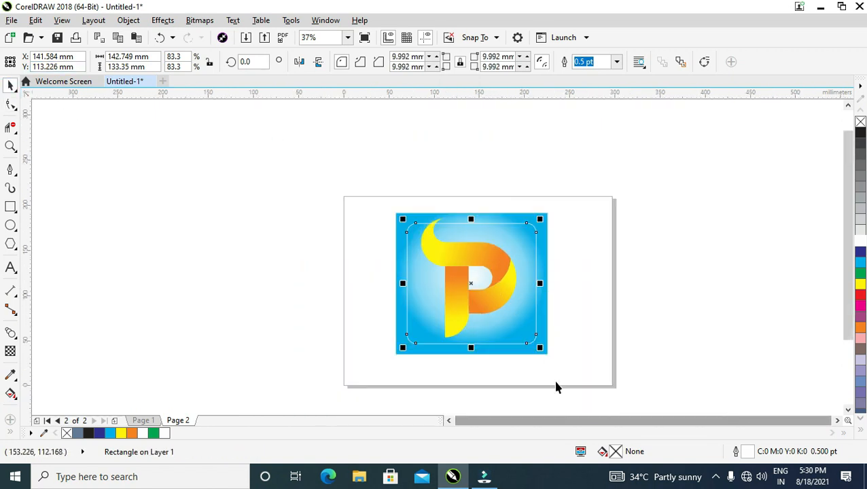
Step: Set the outline width of the rounded inner frame to 10 pt
{"action": "double_click", "coordinate": [737, 452]}
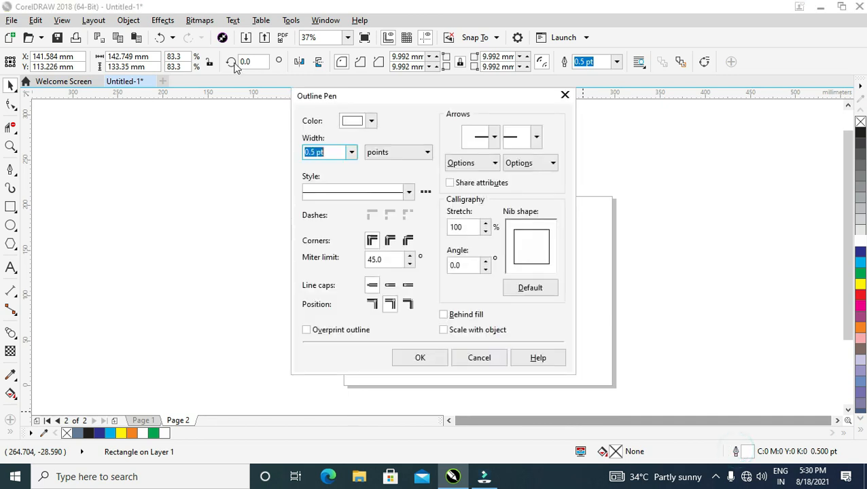
{"action": "left_click", "coordinate": [352, 152]}
{"action": "left_click", "coordinate": [333, 259]}
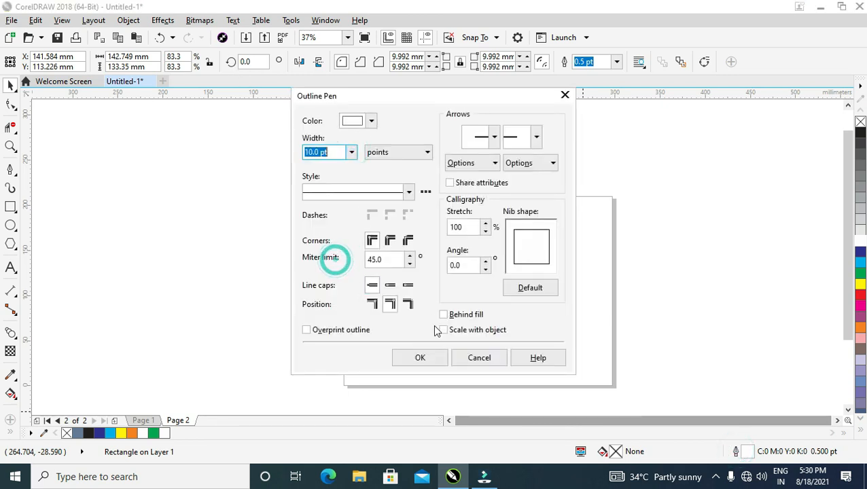
{"action": "left_click", "coordinate": [422, 358]}
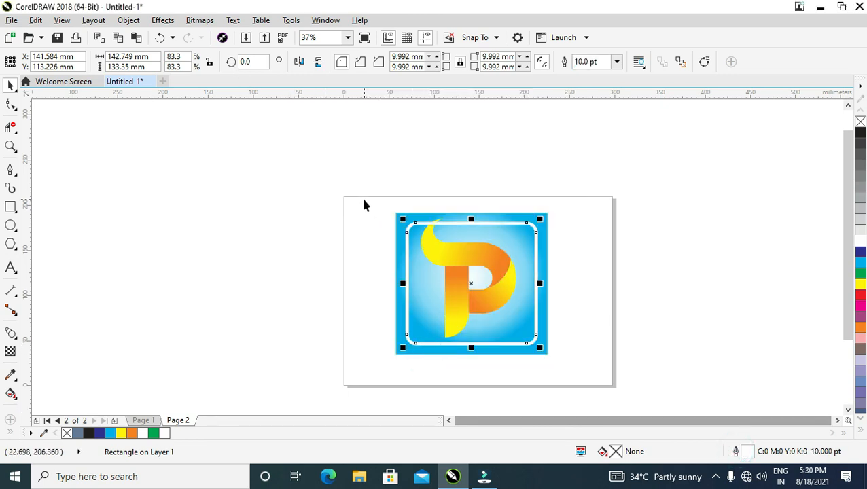
Step: Select the pieces of the P and examine how its curved tip overlaps the rounded frame
{"action": "left_click_drag", "start_coordinate": [327, 201], "coordinate": [529, 362]}
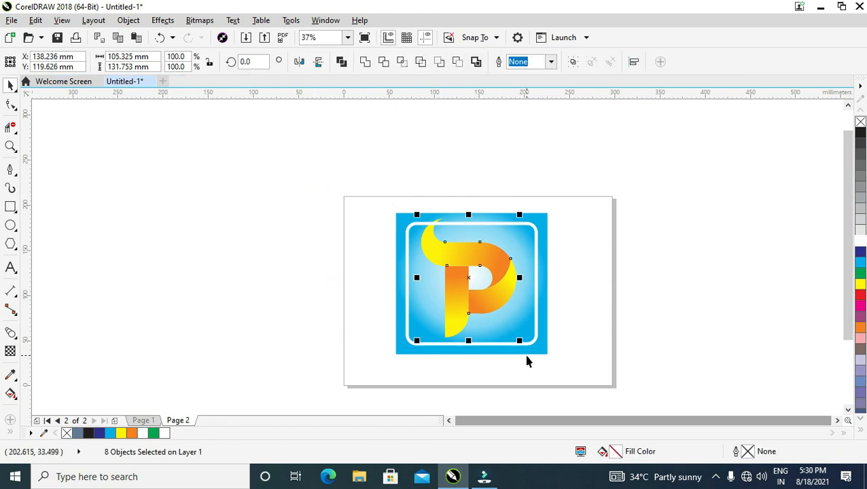
{"action": "scroll", "coordinate": [467, 234], "scroll_direction": "up", "scroll_amount": 2}
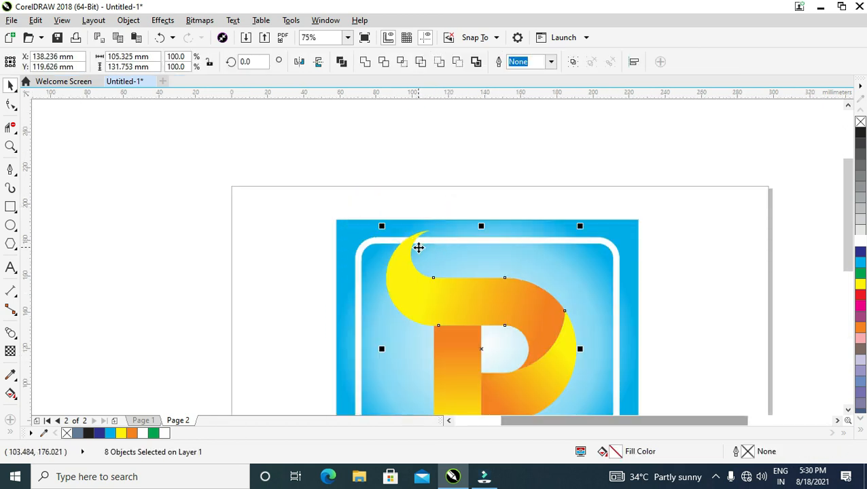
{"action": "scroll", "coordinate": [419, 248], "scroll_direction": "up", "scroll_amount": 2}
{"action": "scroll", "coordinate": [420, 259], "scroll_direction": "down", "scroll_amount": 2}
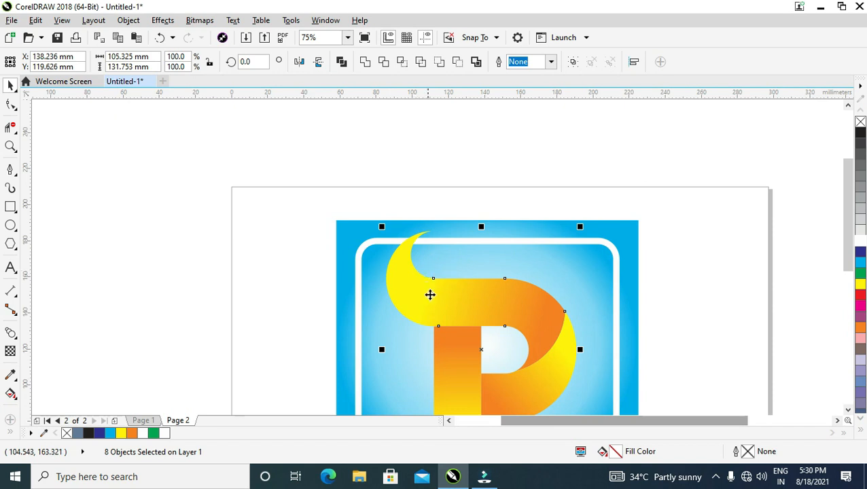
{"action": "scroll", "coordinate": [429, 295], "scroll_direction": "up", "scroll_amount": 2}
{"action": "scroll", "coordinate": [430, 295], "scroll_direction": "down", "scroll_amount": 2}
{"action": "left_click", "coordinate": [688, 286]}
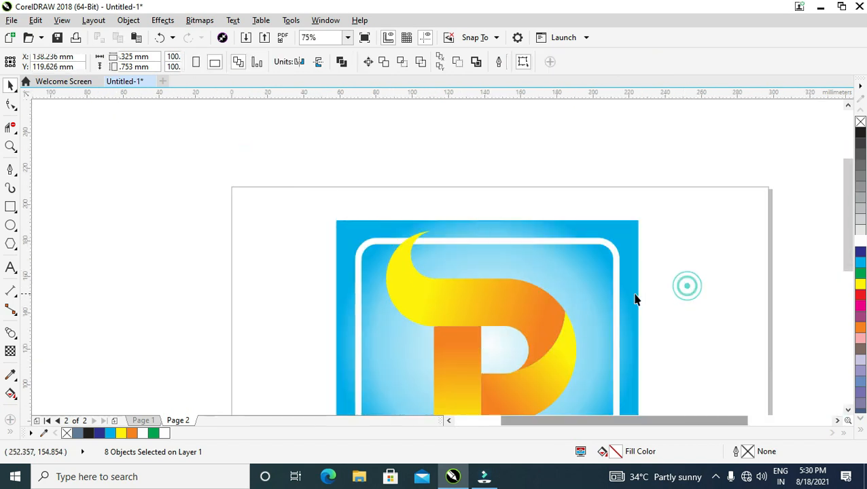
Step: Change the rounded frame's outline colour to yellow and review the finished logo
{"action": "left_click", "coordinate": [615, 299]}
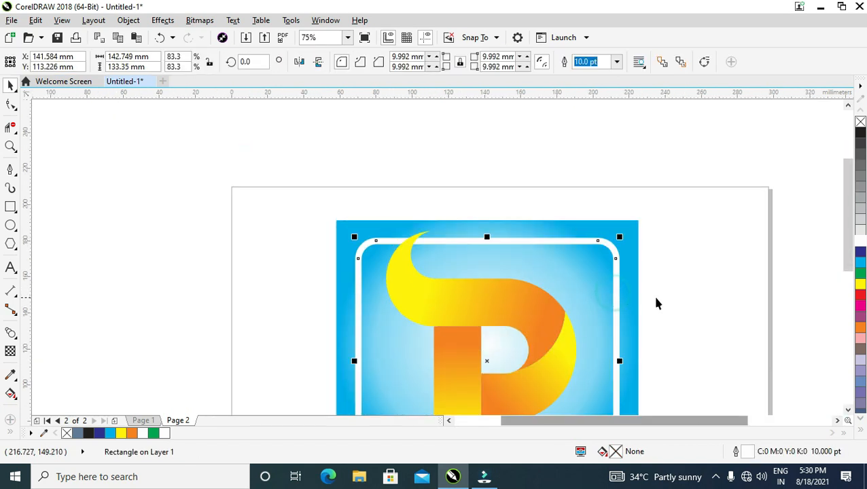
{"action": "right_click", "coordinate": [861, 289]}
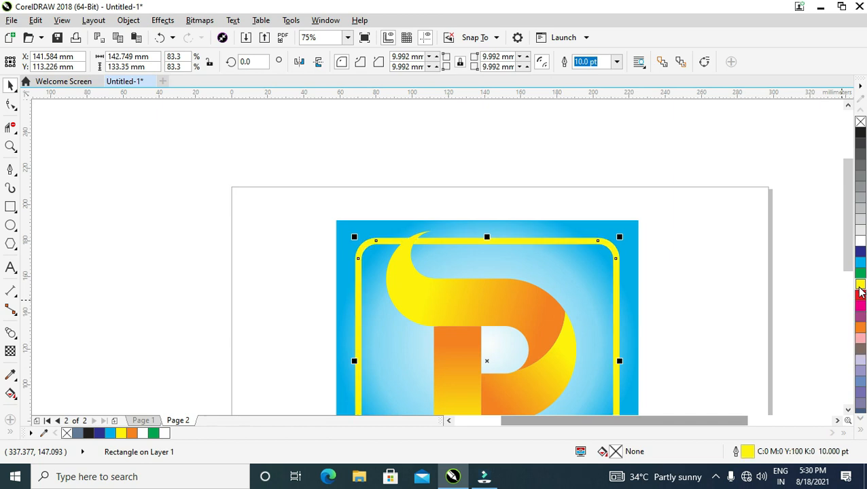
{"action": "left_click", "coordinate": [777, 289]}
{"action": "scroll", "coordinate": [781, 291], "scroll_direction": "down", "scroll_amount": 2}
{"action": "scroll", "coordinate": [773, 374], "scroll_direction": "up", "scroll_amount": 2}
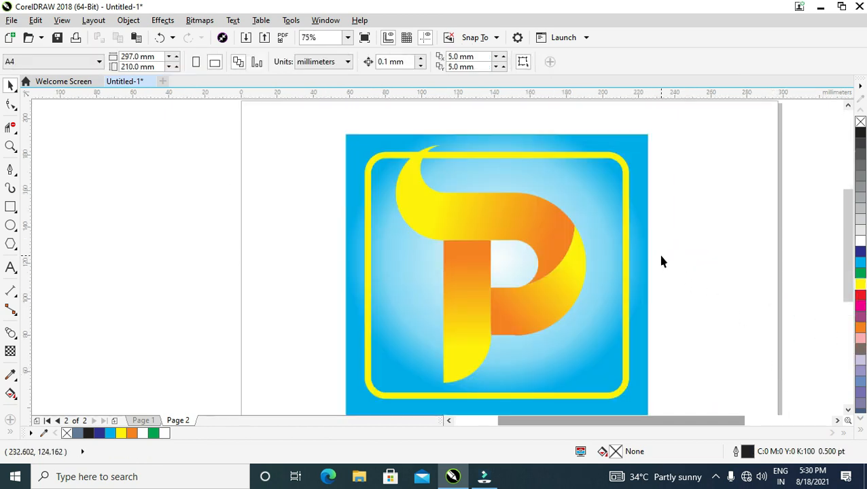
{"action": "scroll", "coordinate": [666, 260], "scroll_direction": "down", "scroll_amount": 2}
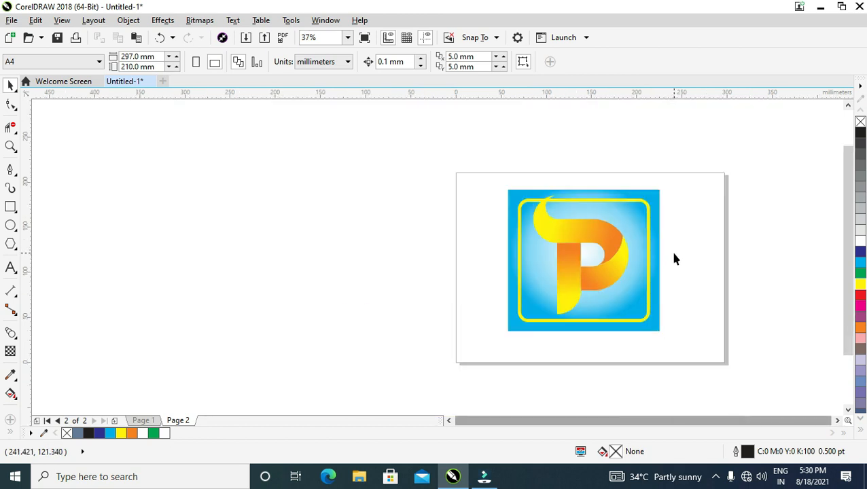
{"action": "scroll", "coordinate": [715, 298], "scroll_direction": "up", "scroll_amount": 2}
{"action": "scroll", "coordinate": [715, 299], "scroll_direction": "down", "scroll_amount": 2}
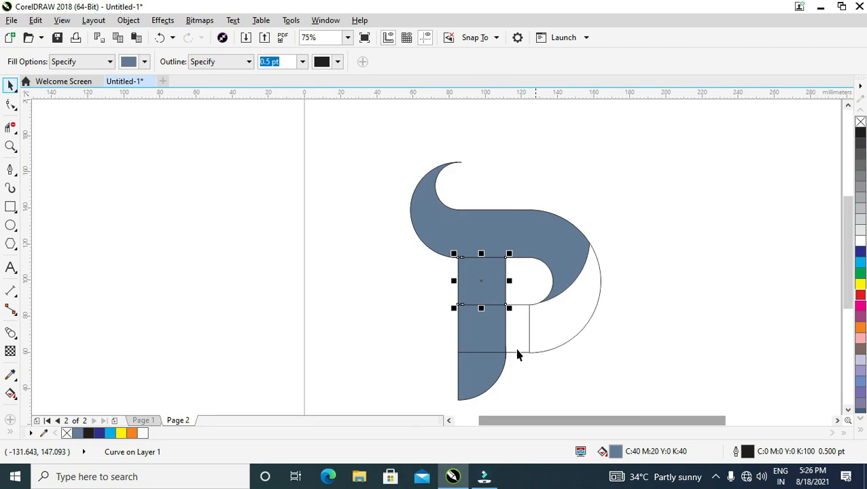
{"action": "key", "text": "space"}
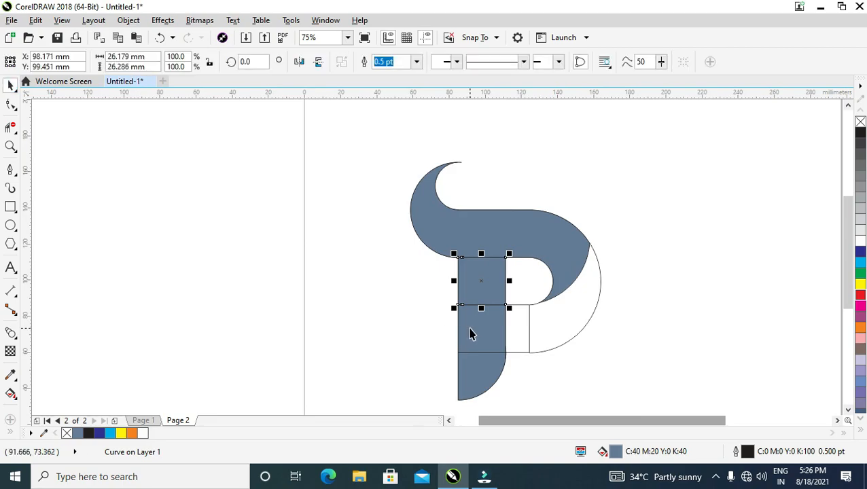